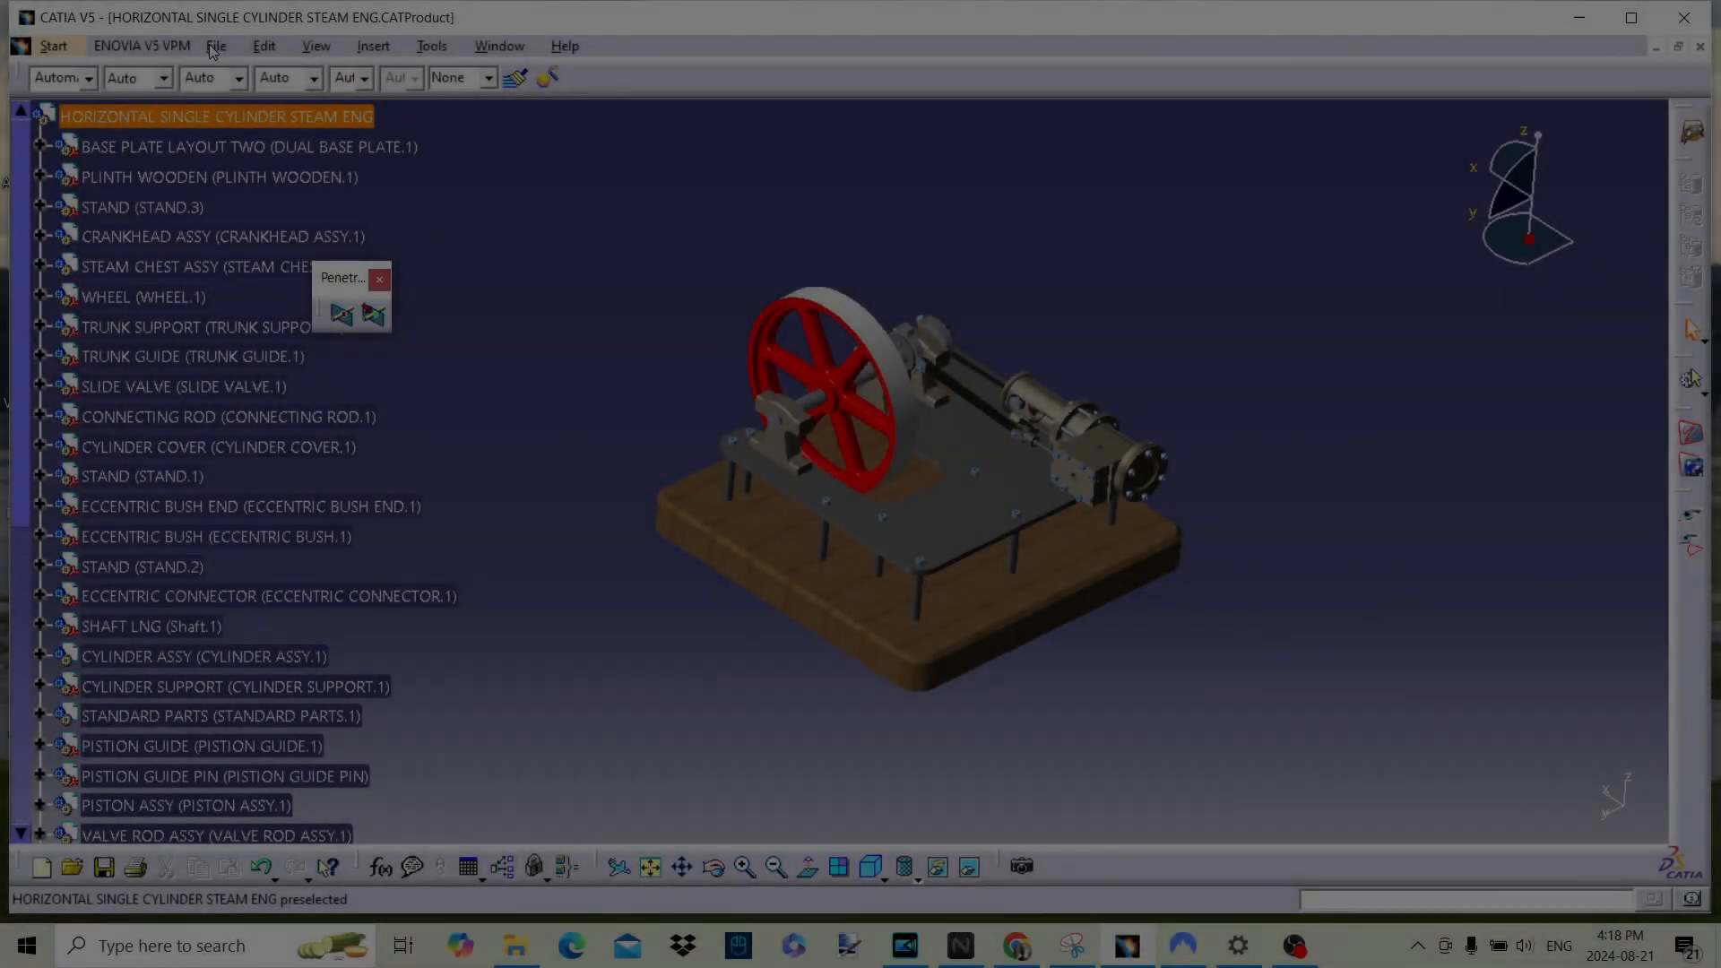
# Step: Create a new blank drawing document for the steam engine assembly
pyautogui.click(216, 46)
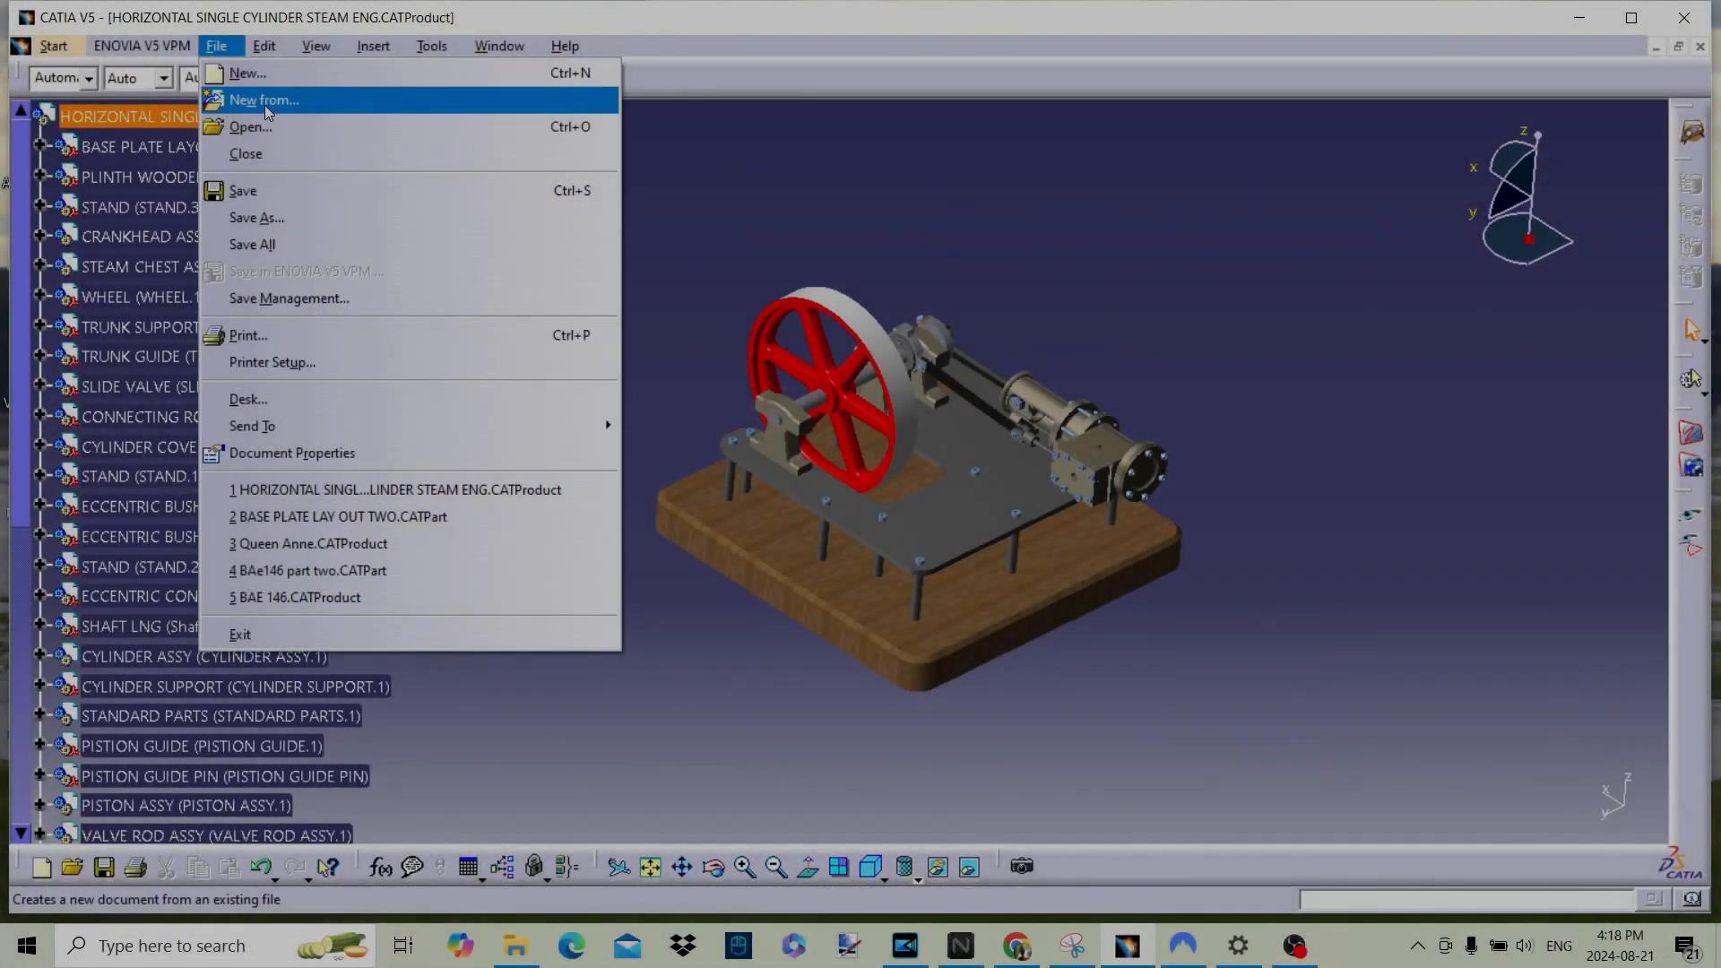
pyautogui.click(247, 72)
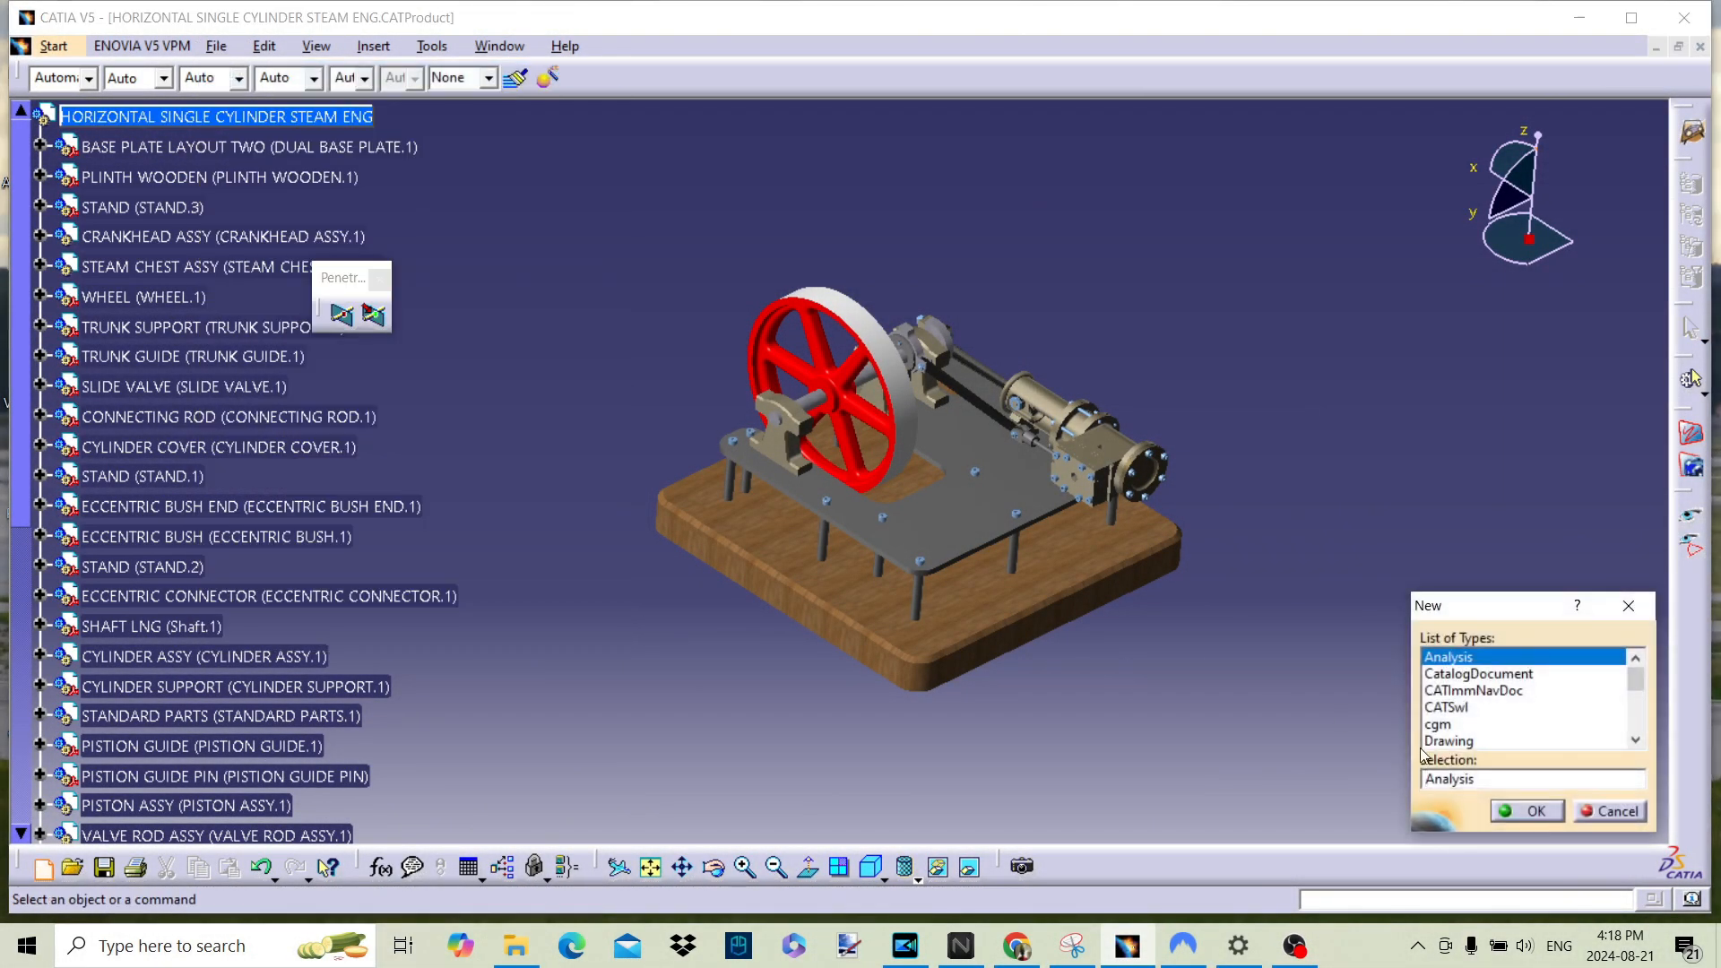
pyautogui.click(1491, 742)
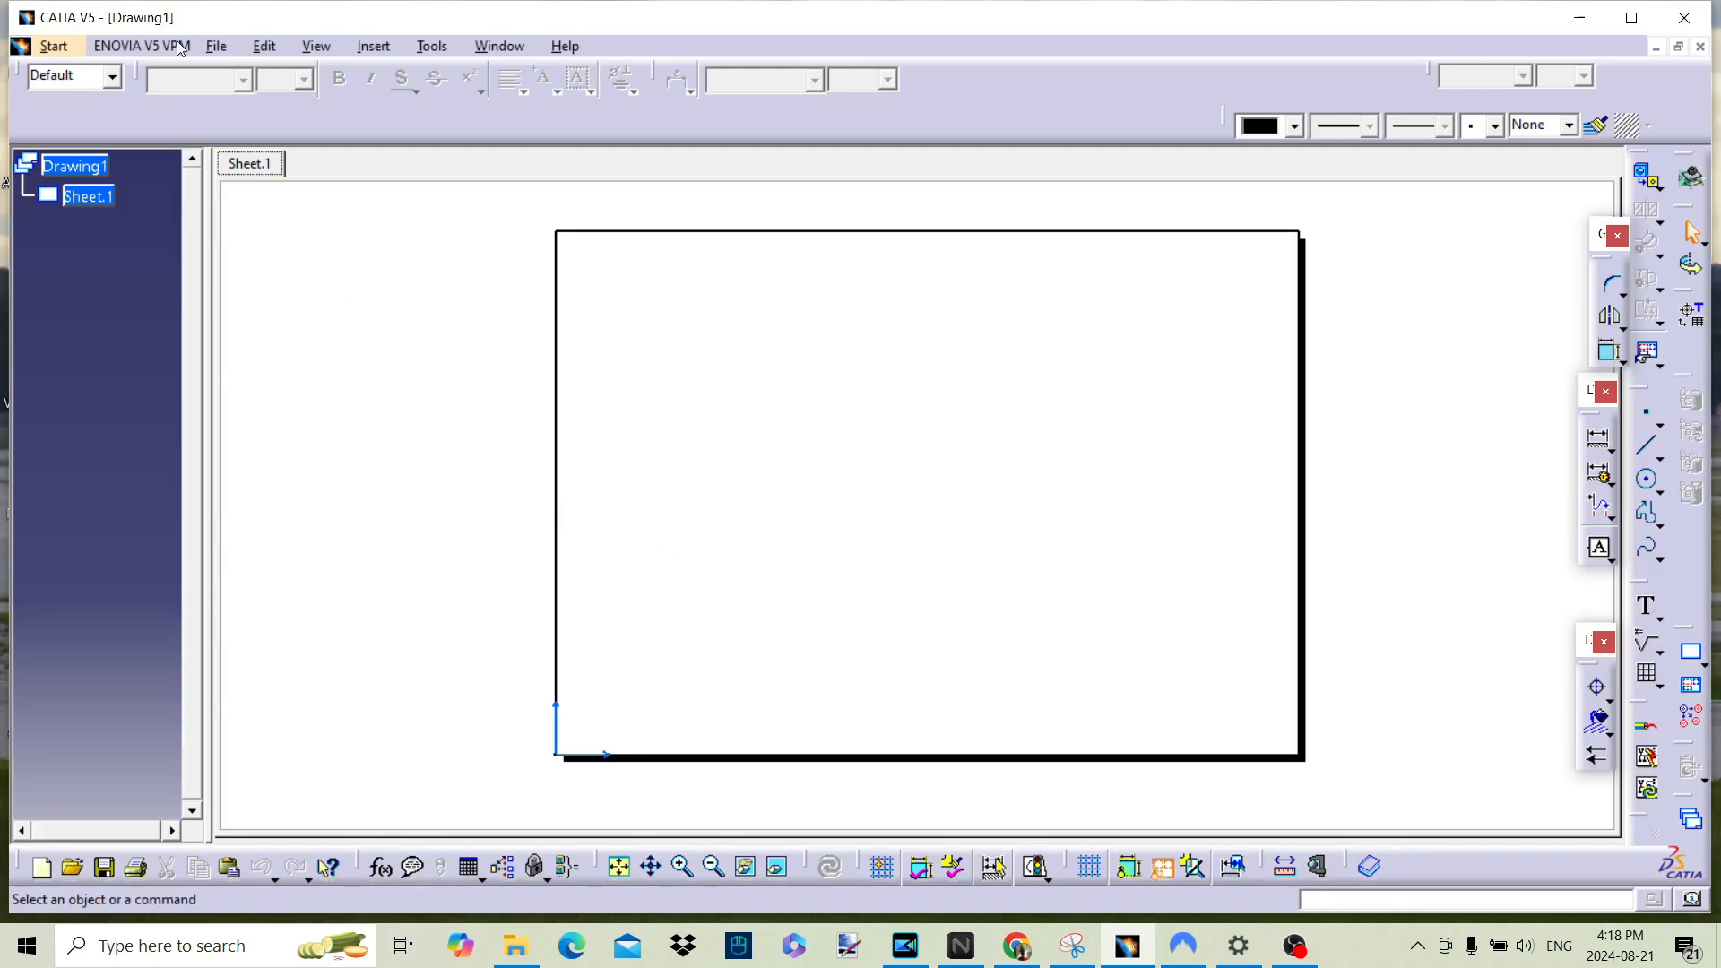
# Step: Switch to the sheet background and create a frame and title block in the Drawing Titleblock Sample 2 style
pyautogui.click(218, 49)
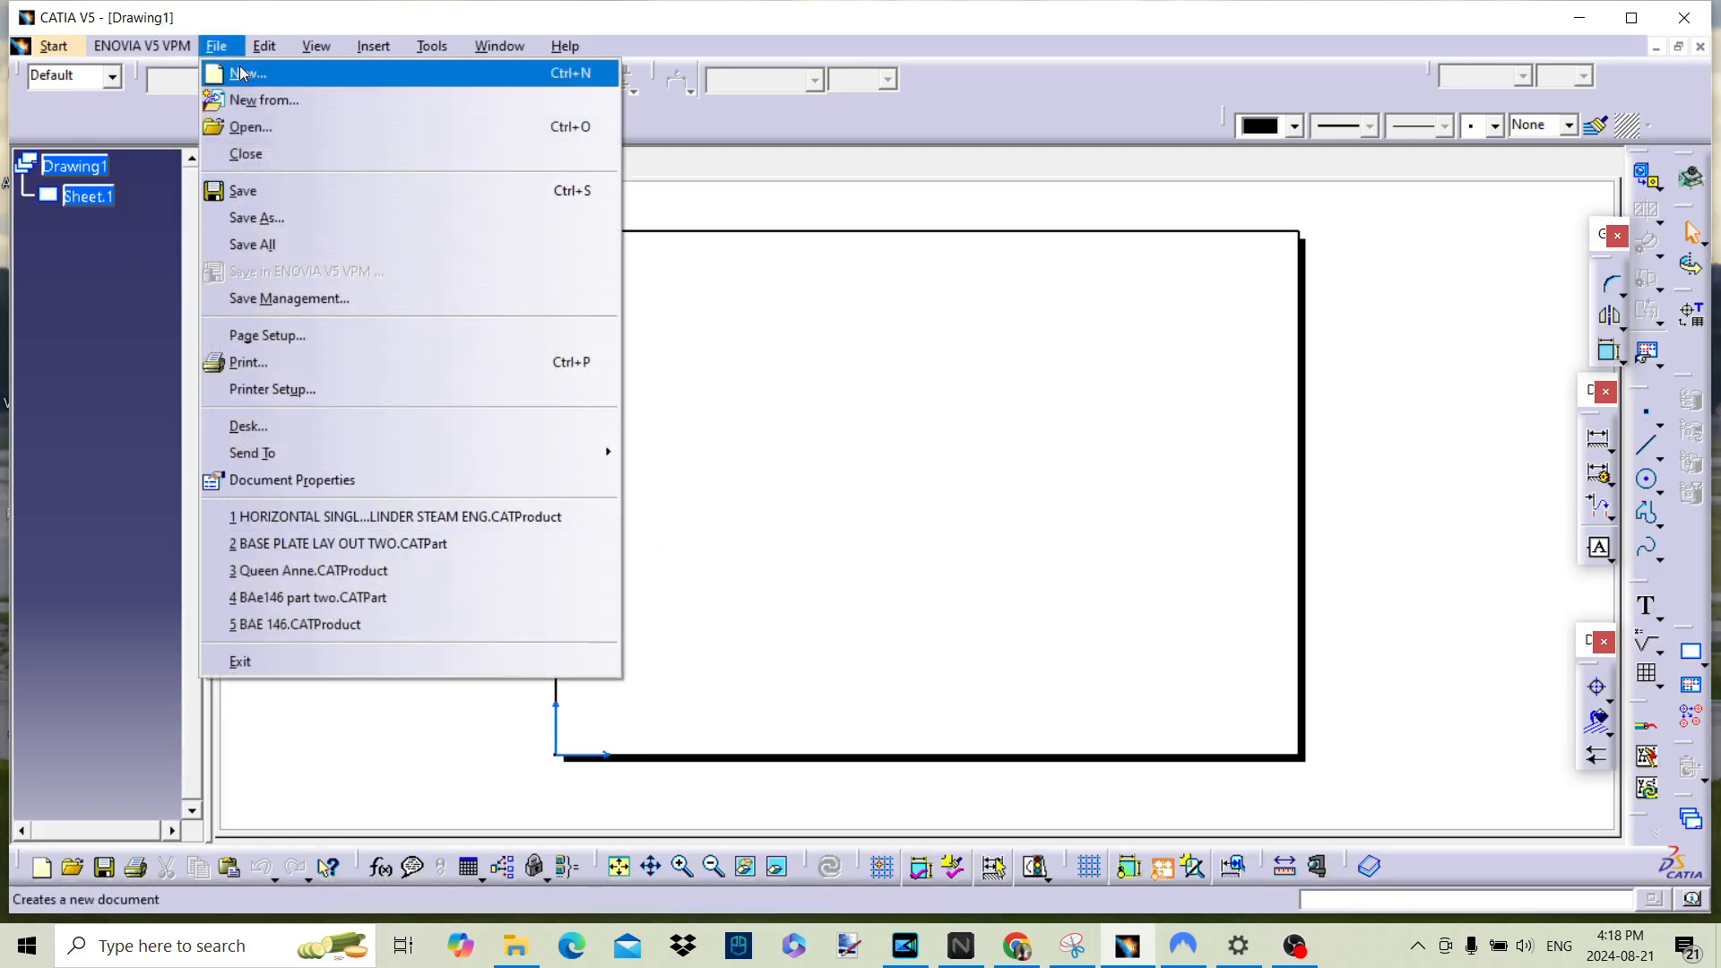
pyautogui.moveTo(274, 54)
pyautogui.click(346, 626)
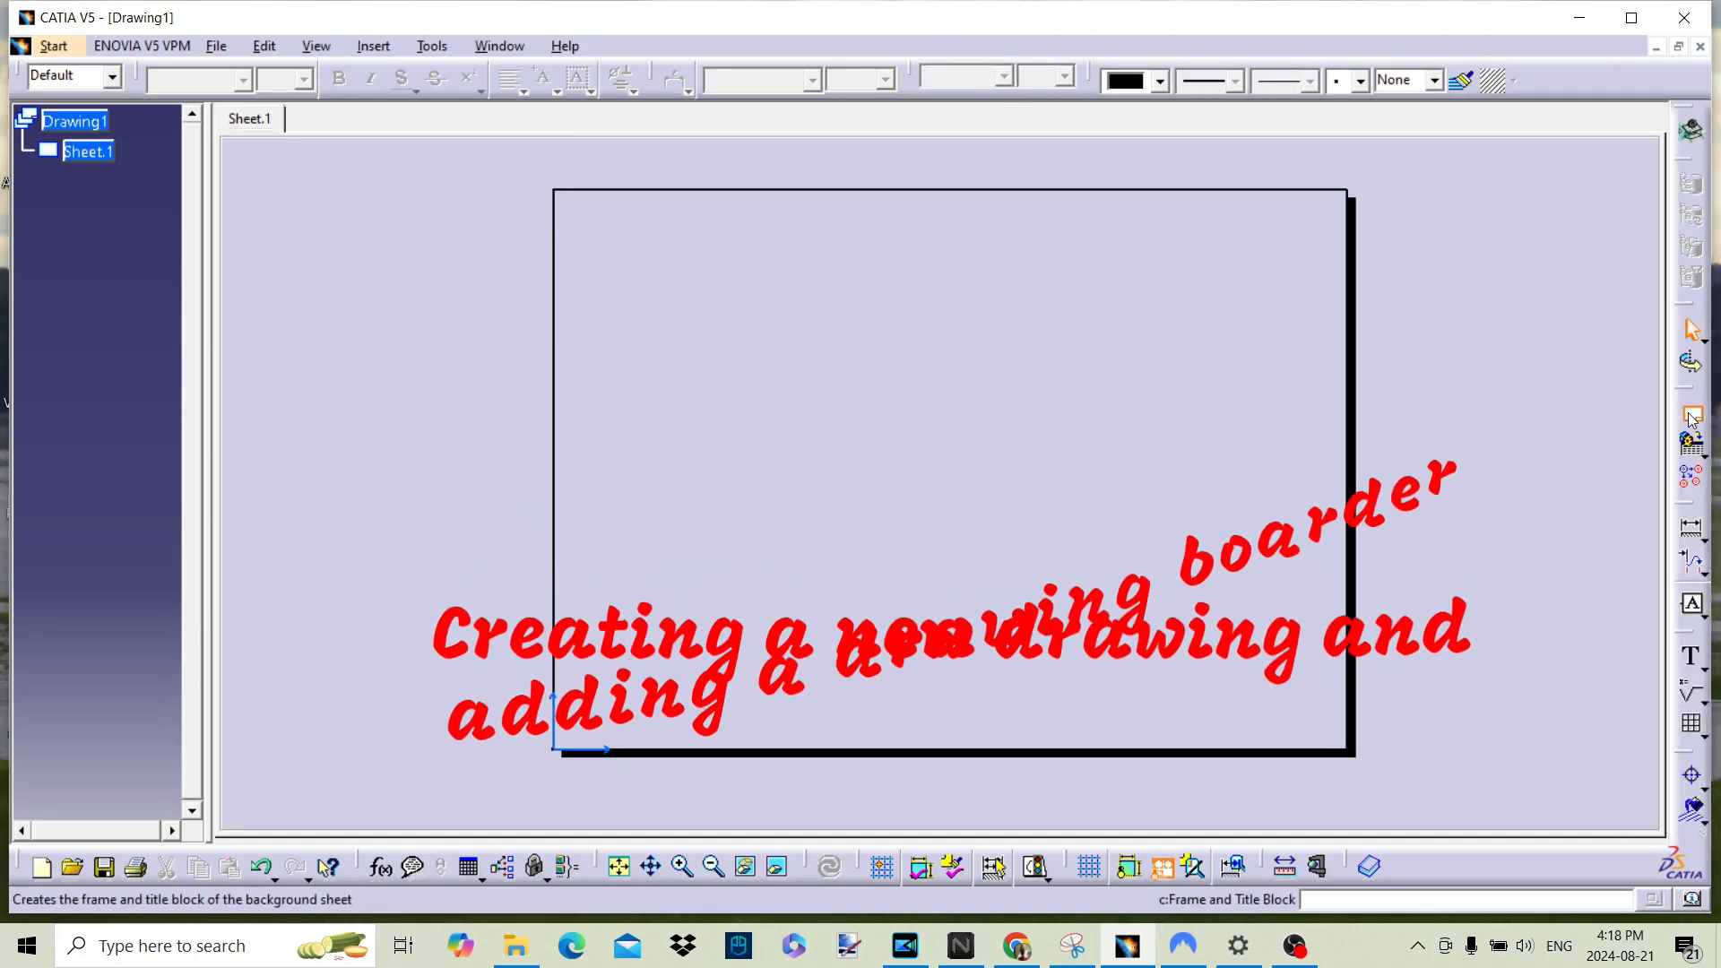
pyautogui.click(1691, 414)
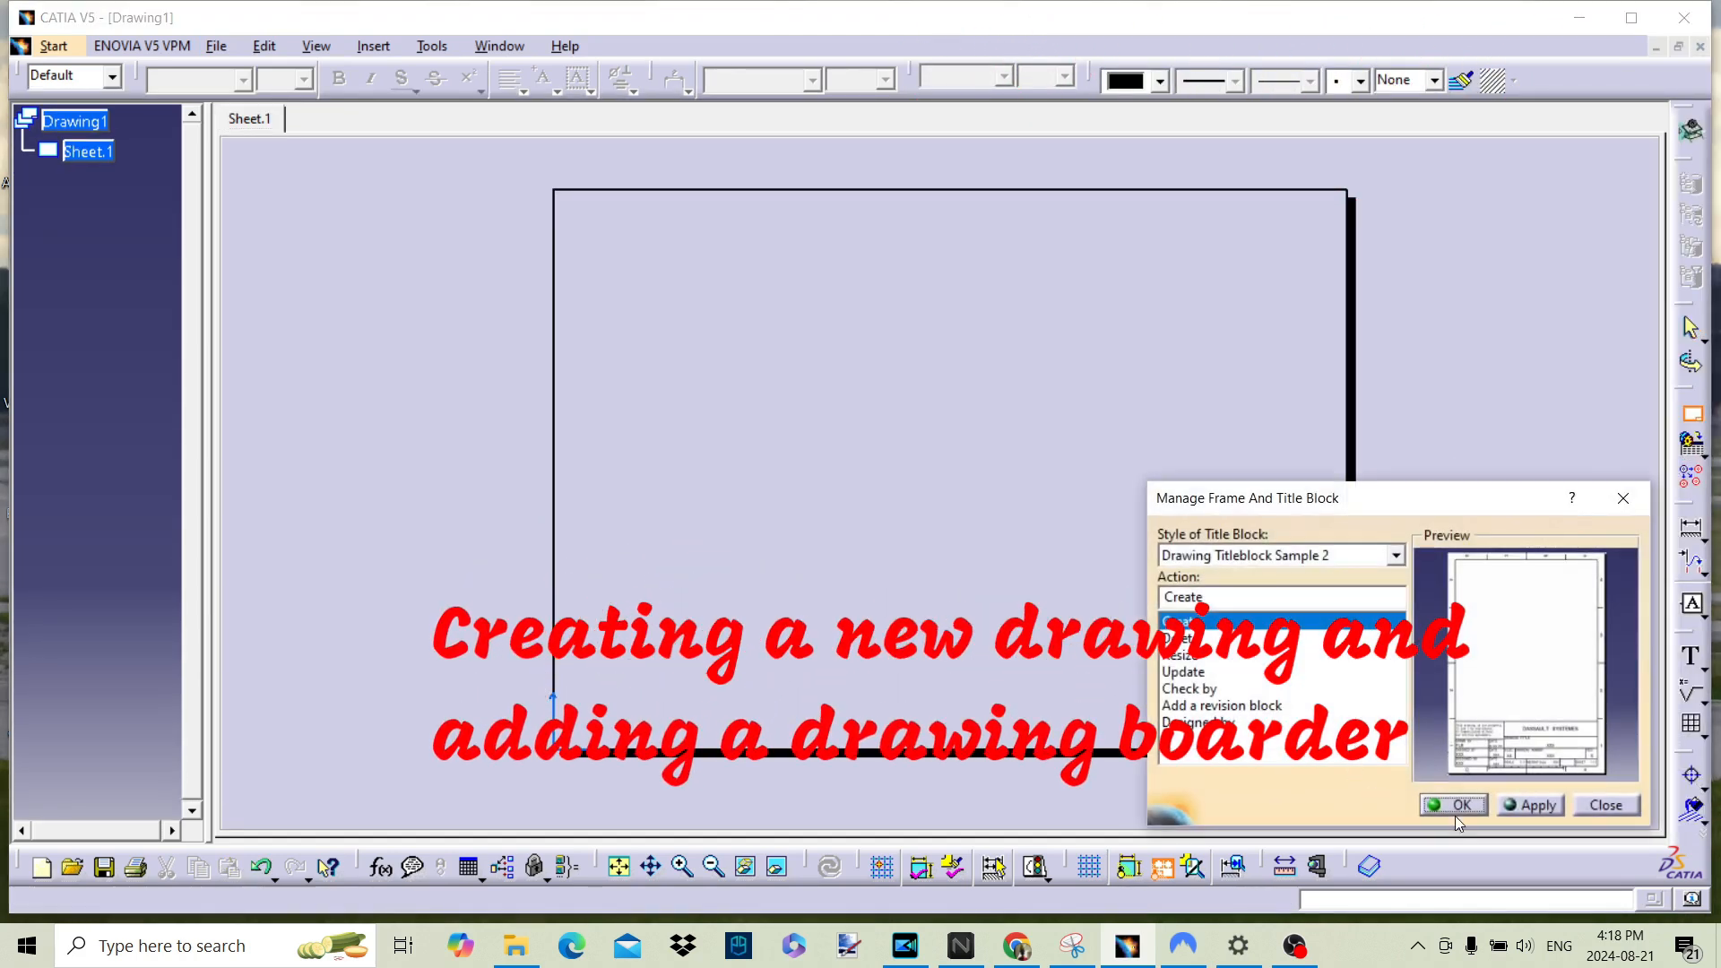
pyautogui.click(1453, 804)
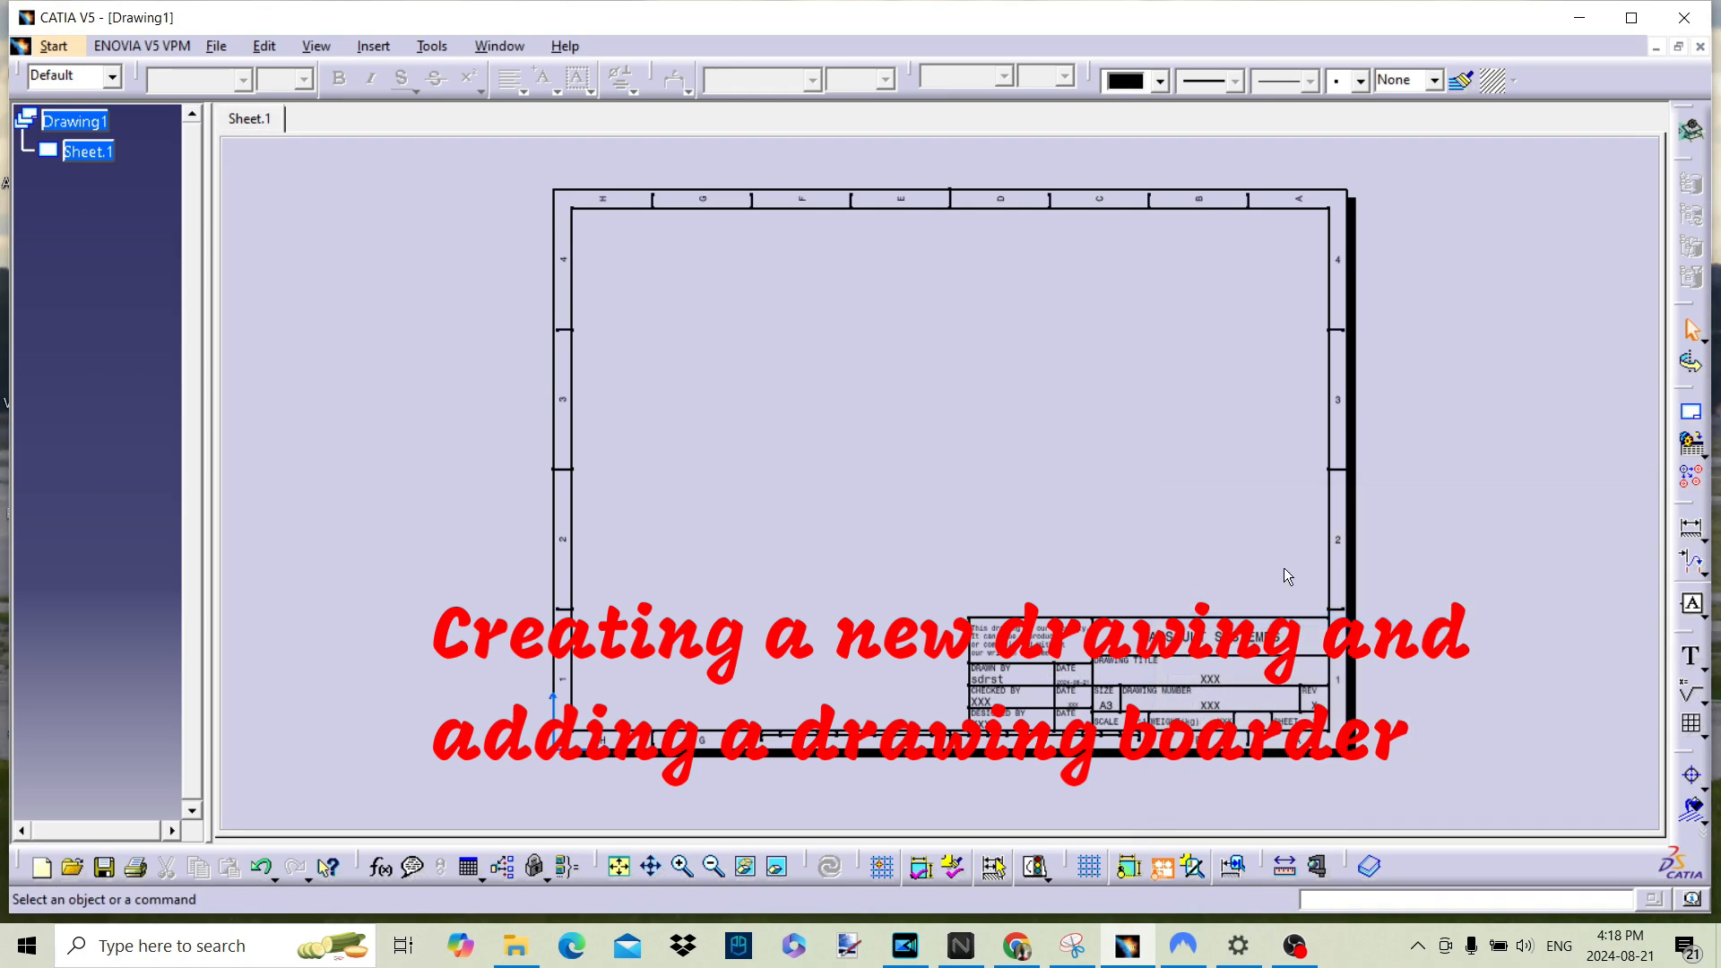
# Step: Replace the company name in the title block with UG and return to the working views
pyautogui.doubleClick(1249, 639)
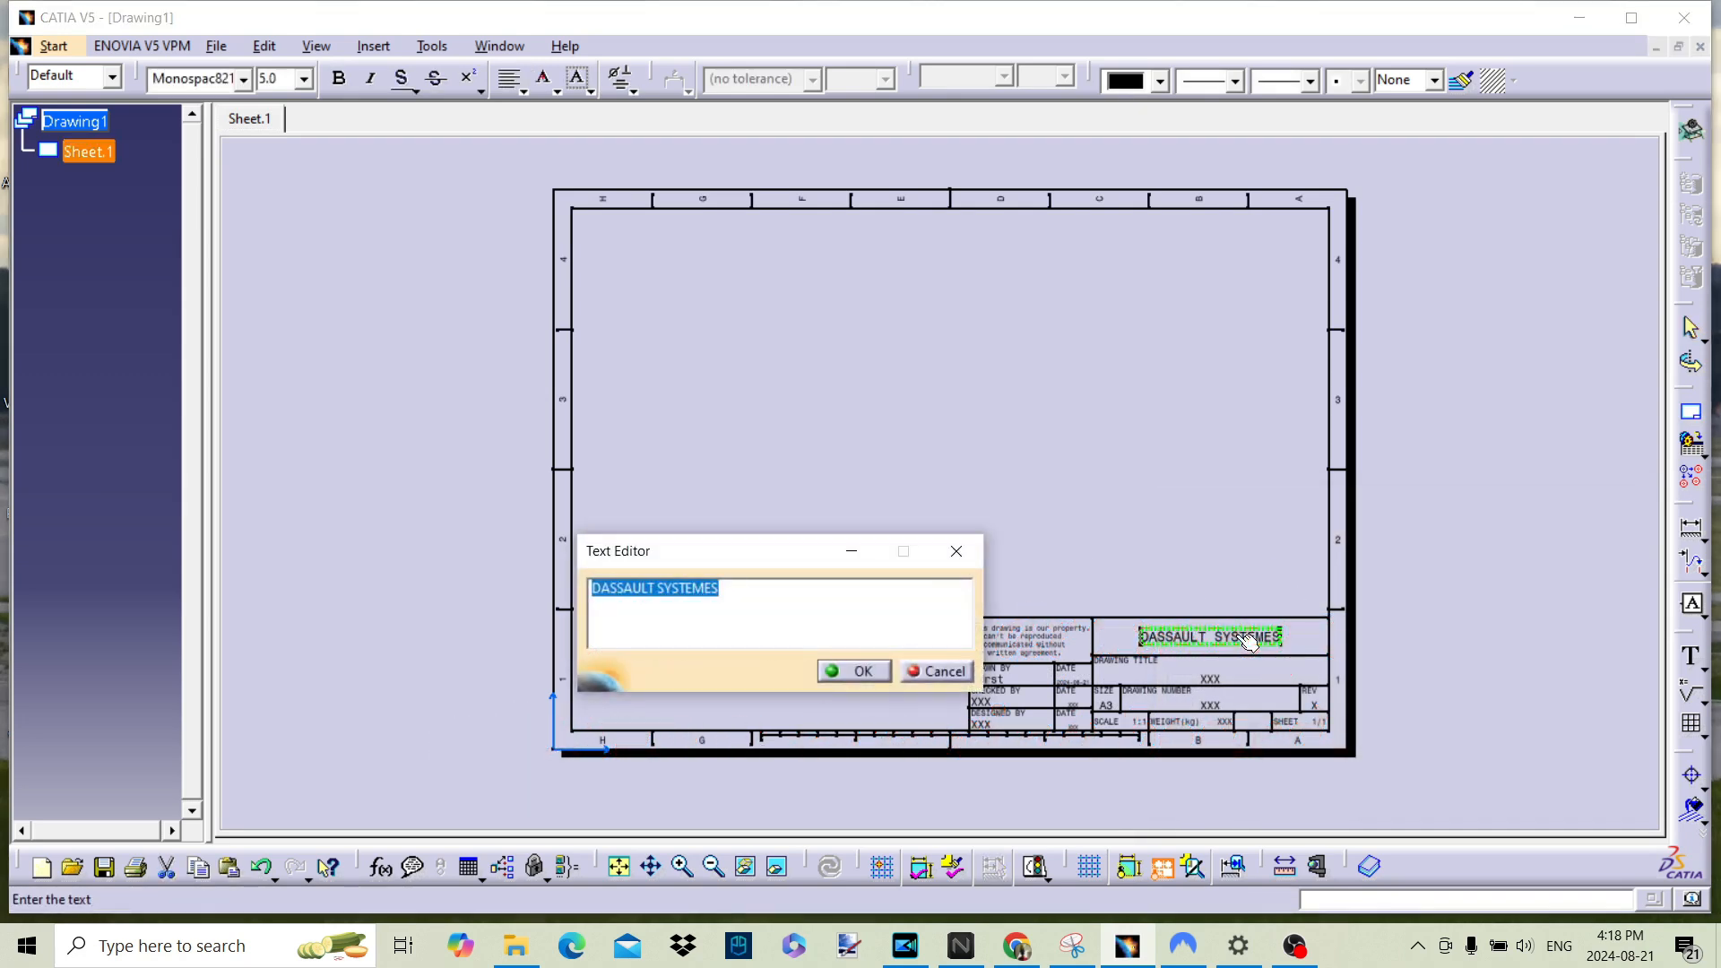
pyautogui.write('UG')
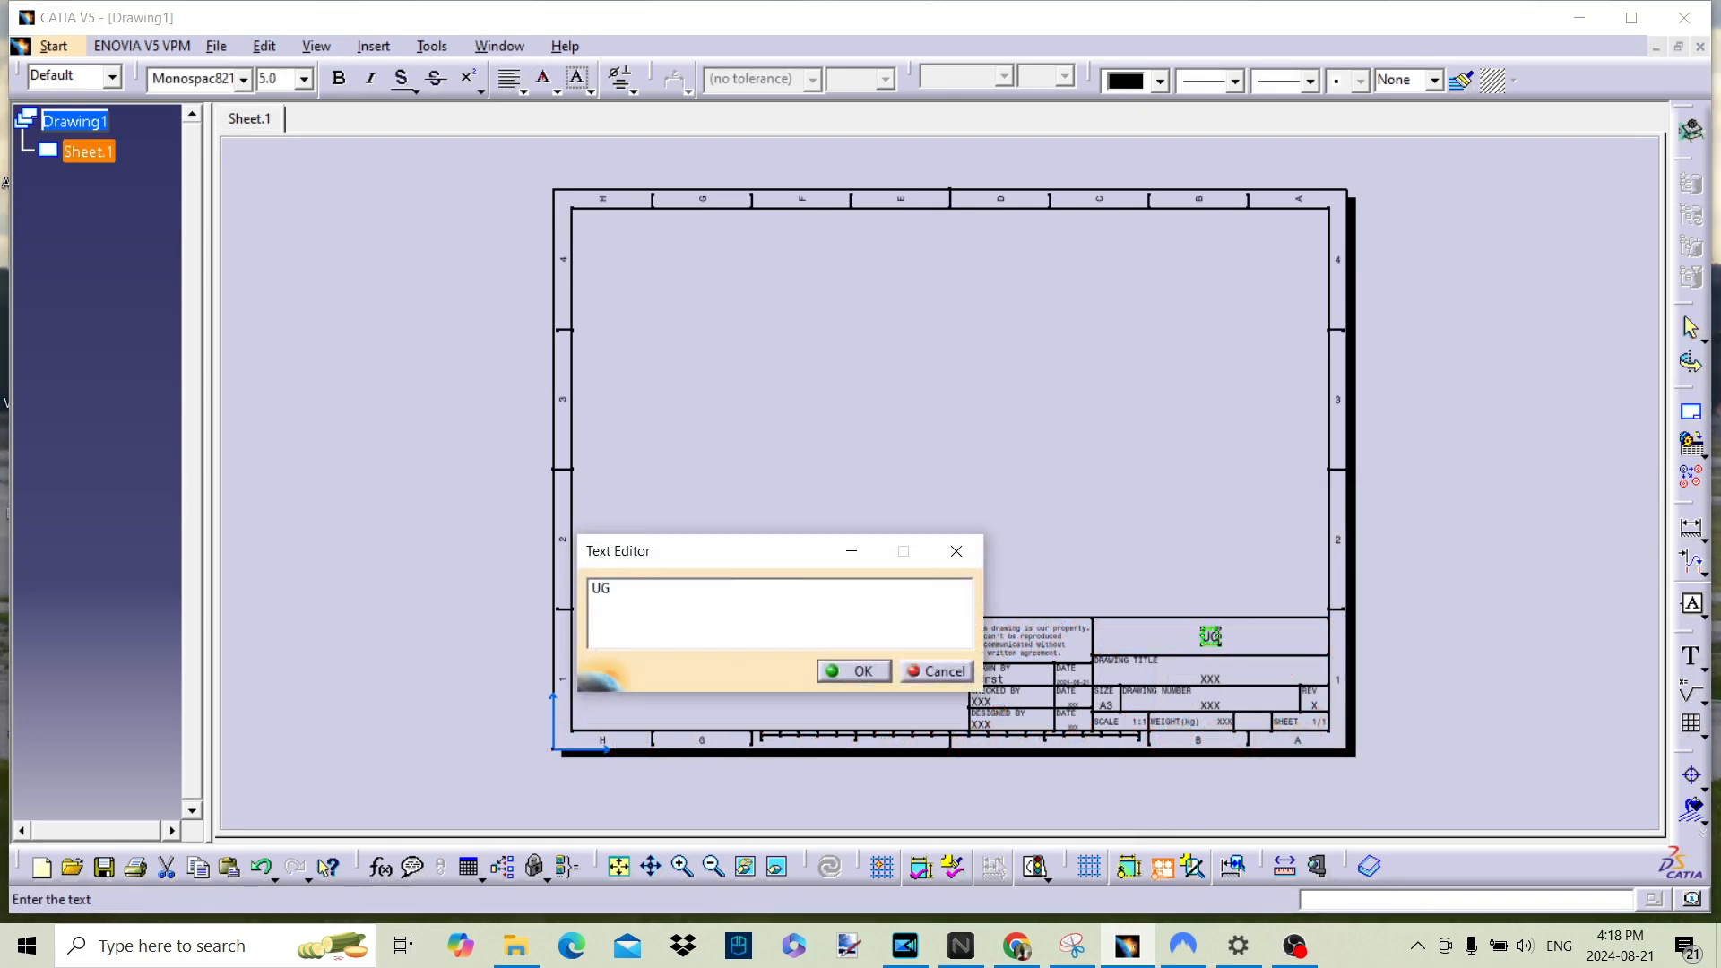
pyautogui.click(846, 672)
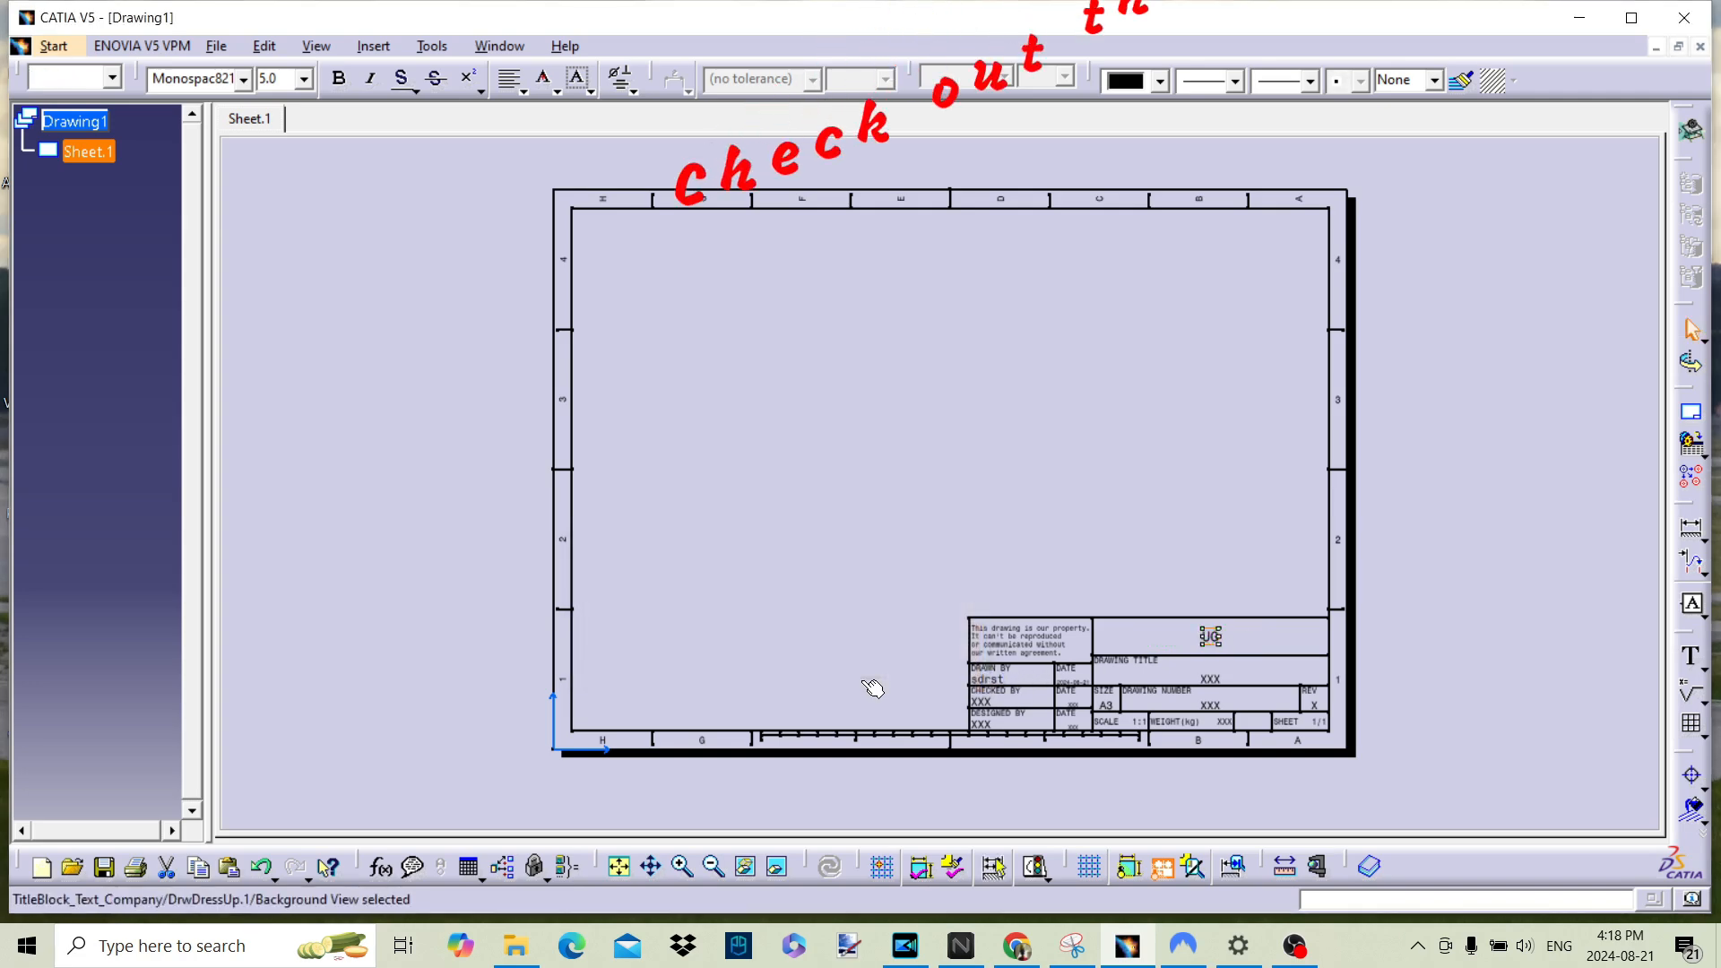
pyautogui.click(263, 45)
pyautogui.click(373, 629)
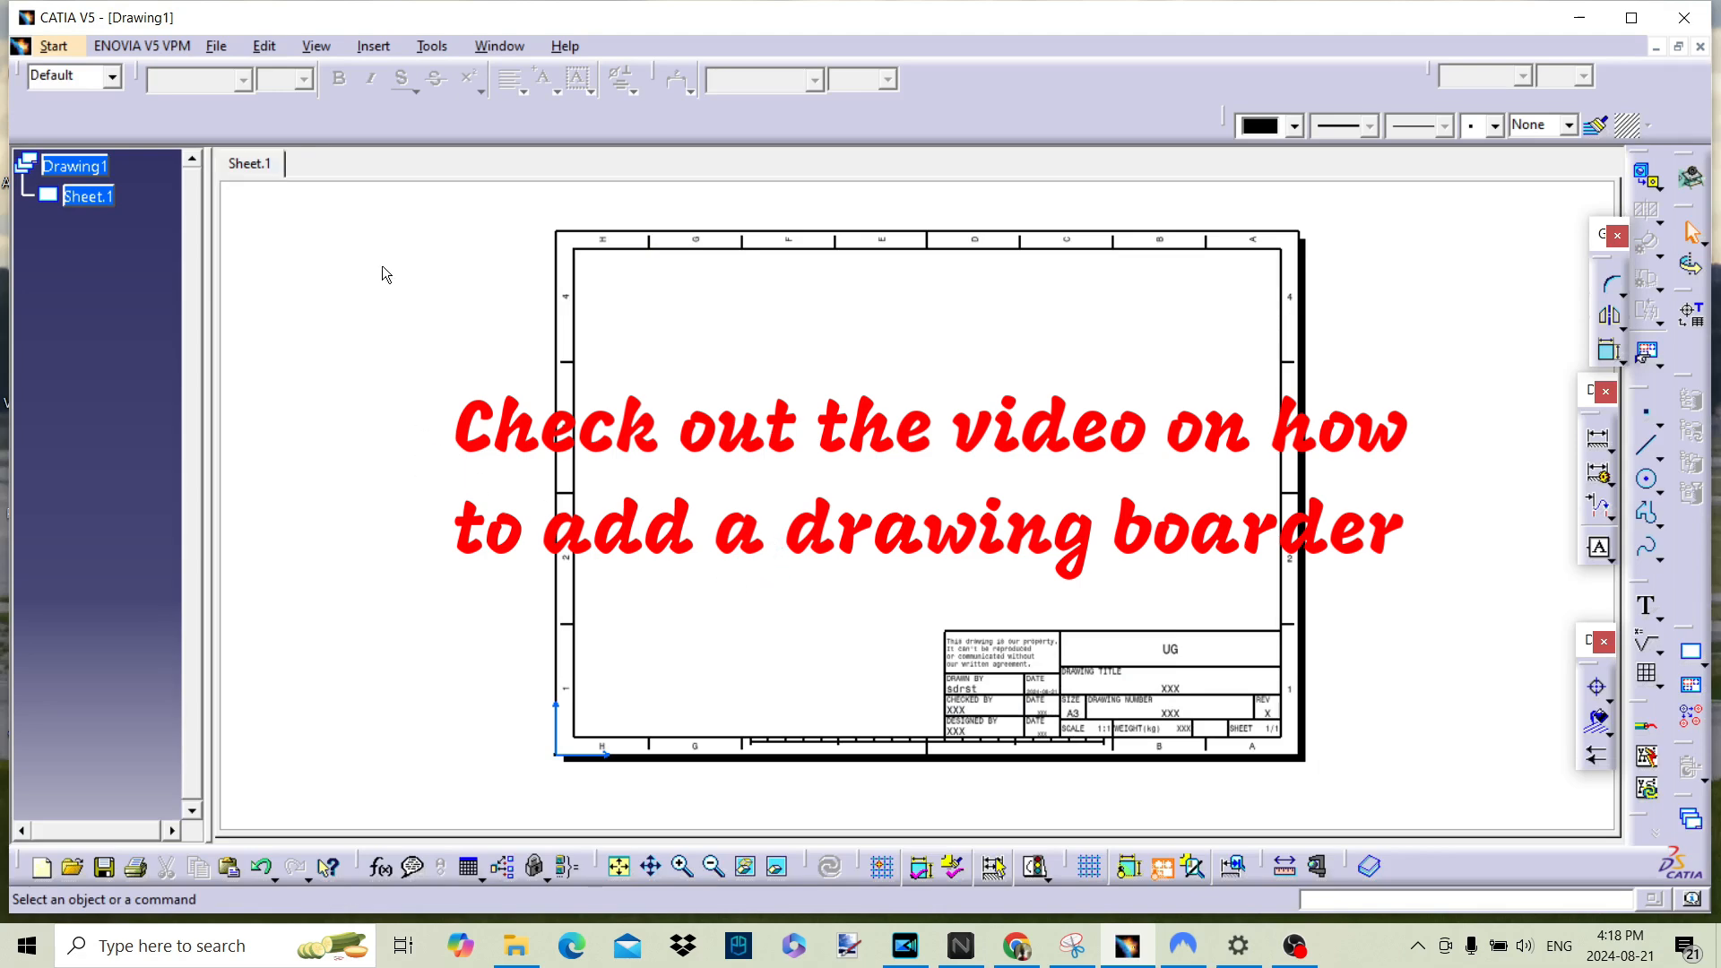
# Step: Generate a front view of the steam engine assembly, using the round cylinder cover's end face as the reference plane
pyautogui.moveTo(742, 331)
pyautogui.mouseDown(button='middle')
pyautogui.moveTo(761, 353)
pyautogui.moveTo(757, 308)
pyautogui.moveTo(781, 344)
pyautogui.moveTo(784, 432)
pyautogui.mouseUp(button='middle')
pyautogui.click(1647, 177)
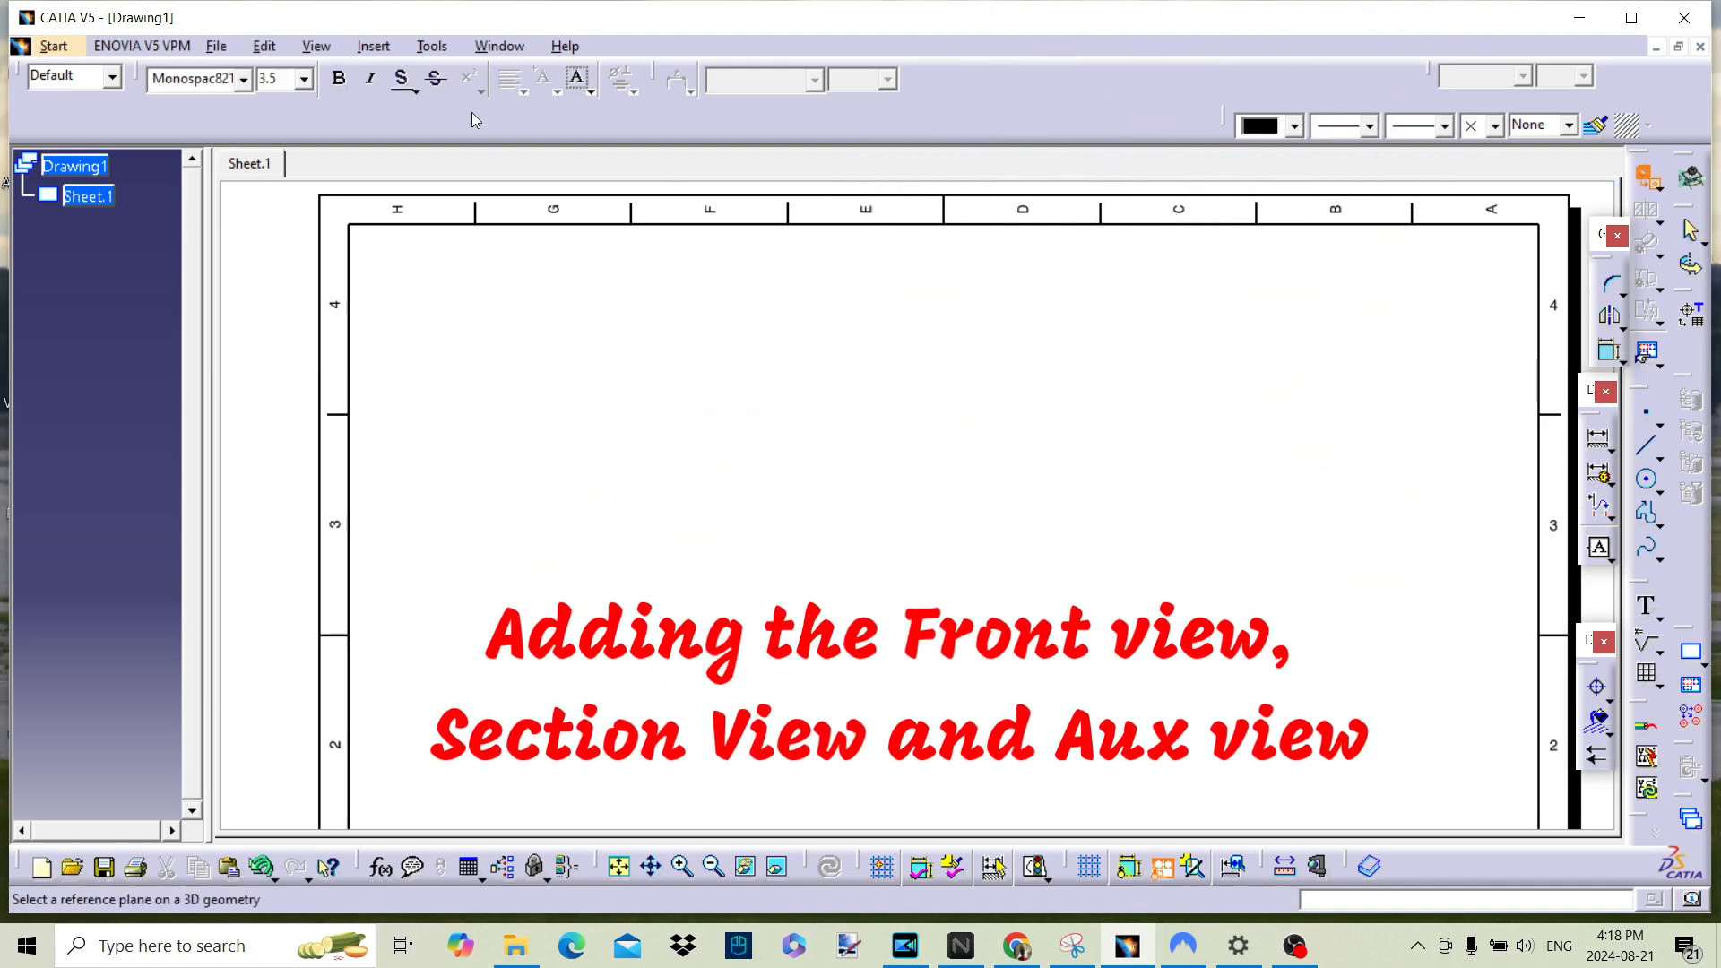
pyautogui.click(502, 45)
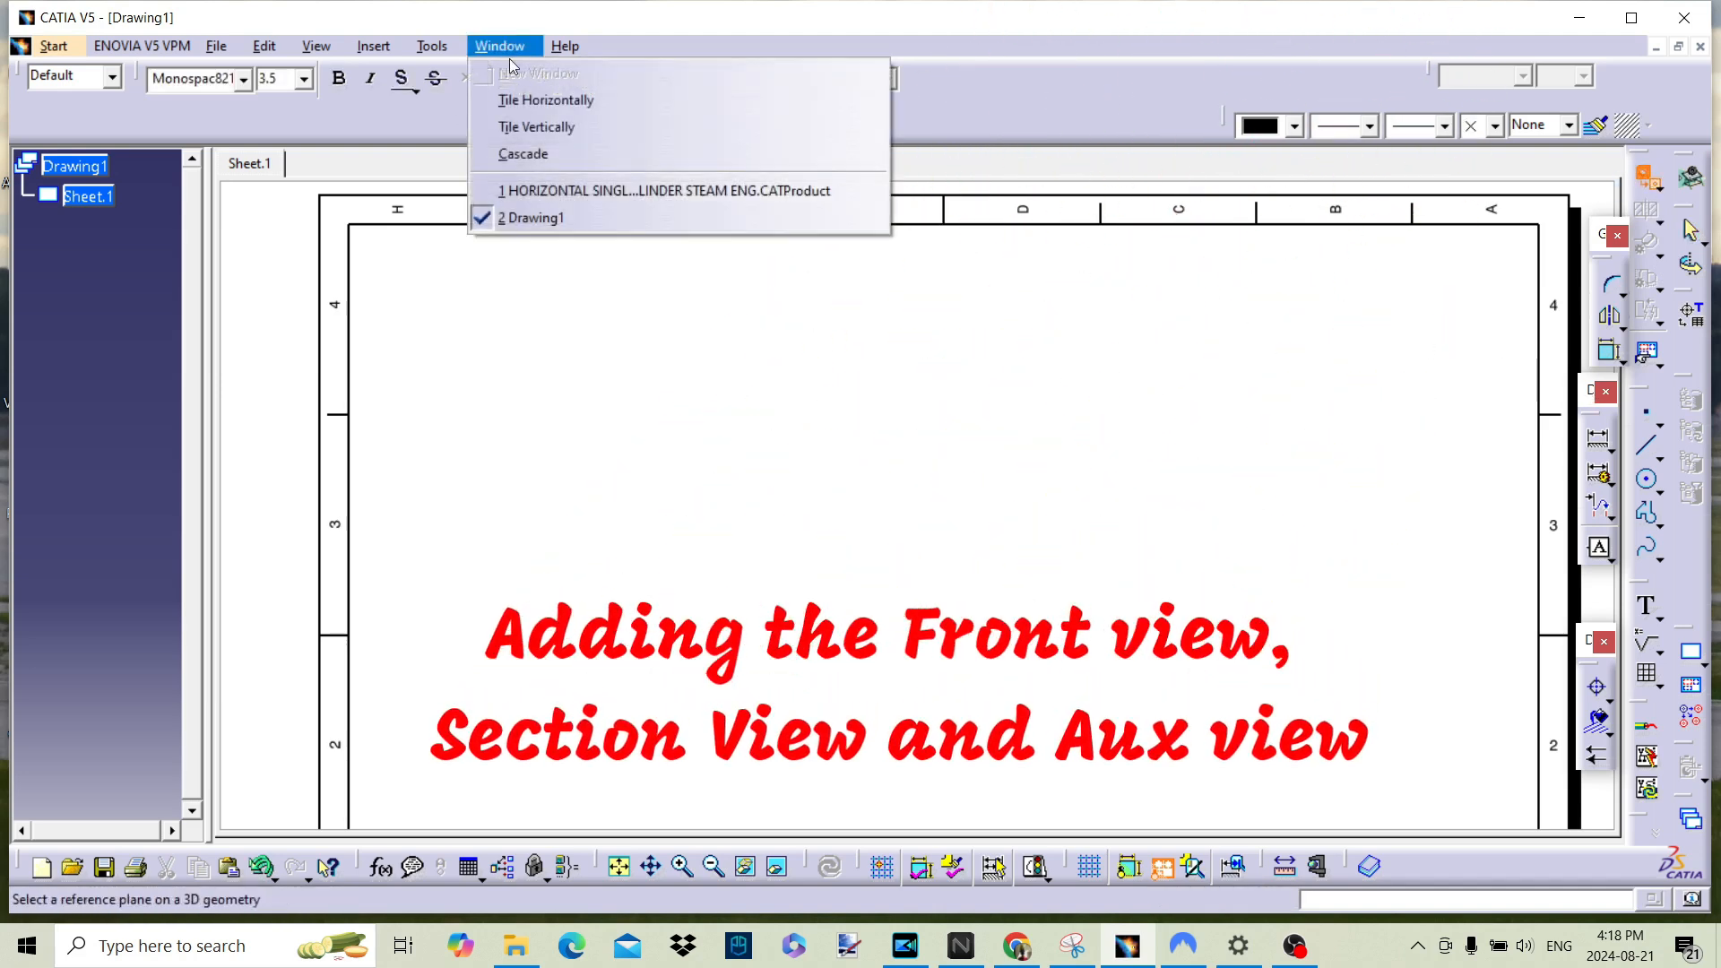
pyautogui.click(569, 190)
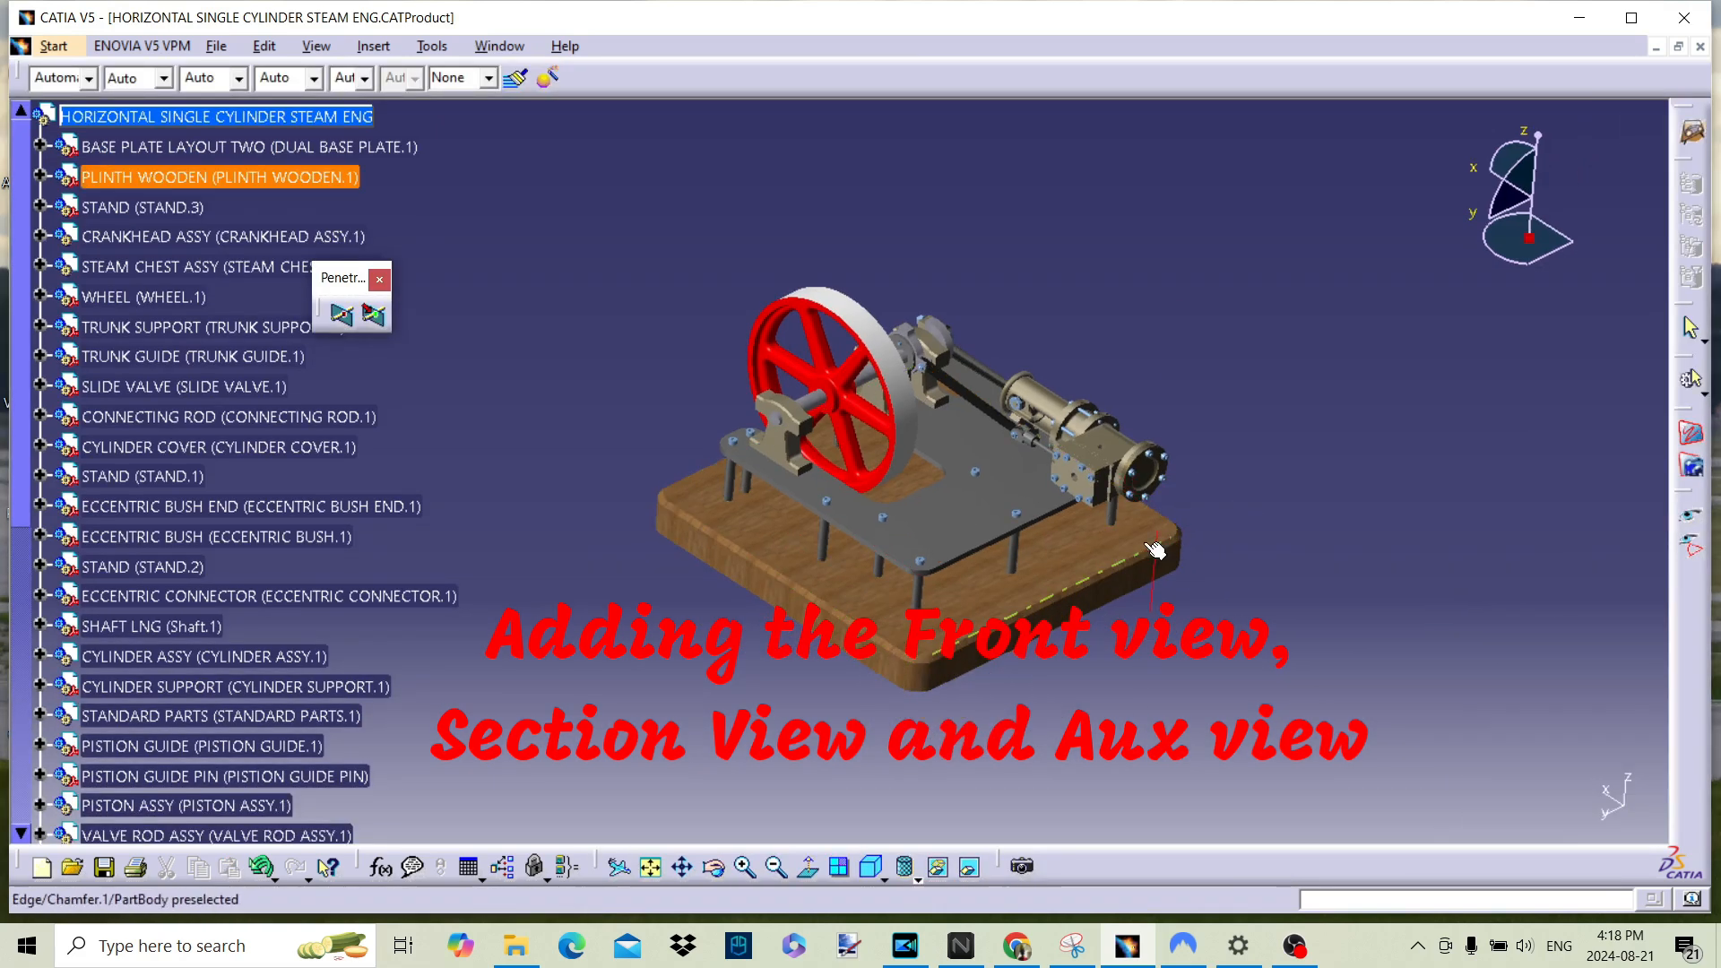
pyautogui.moveTo(1119, 542); pyautogui.dragTo(1025, 452, button='middle')
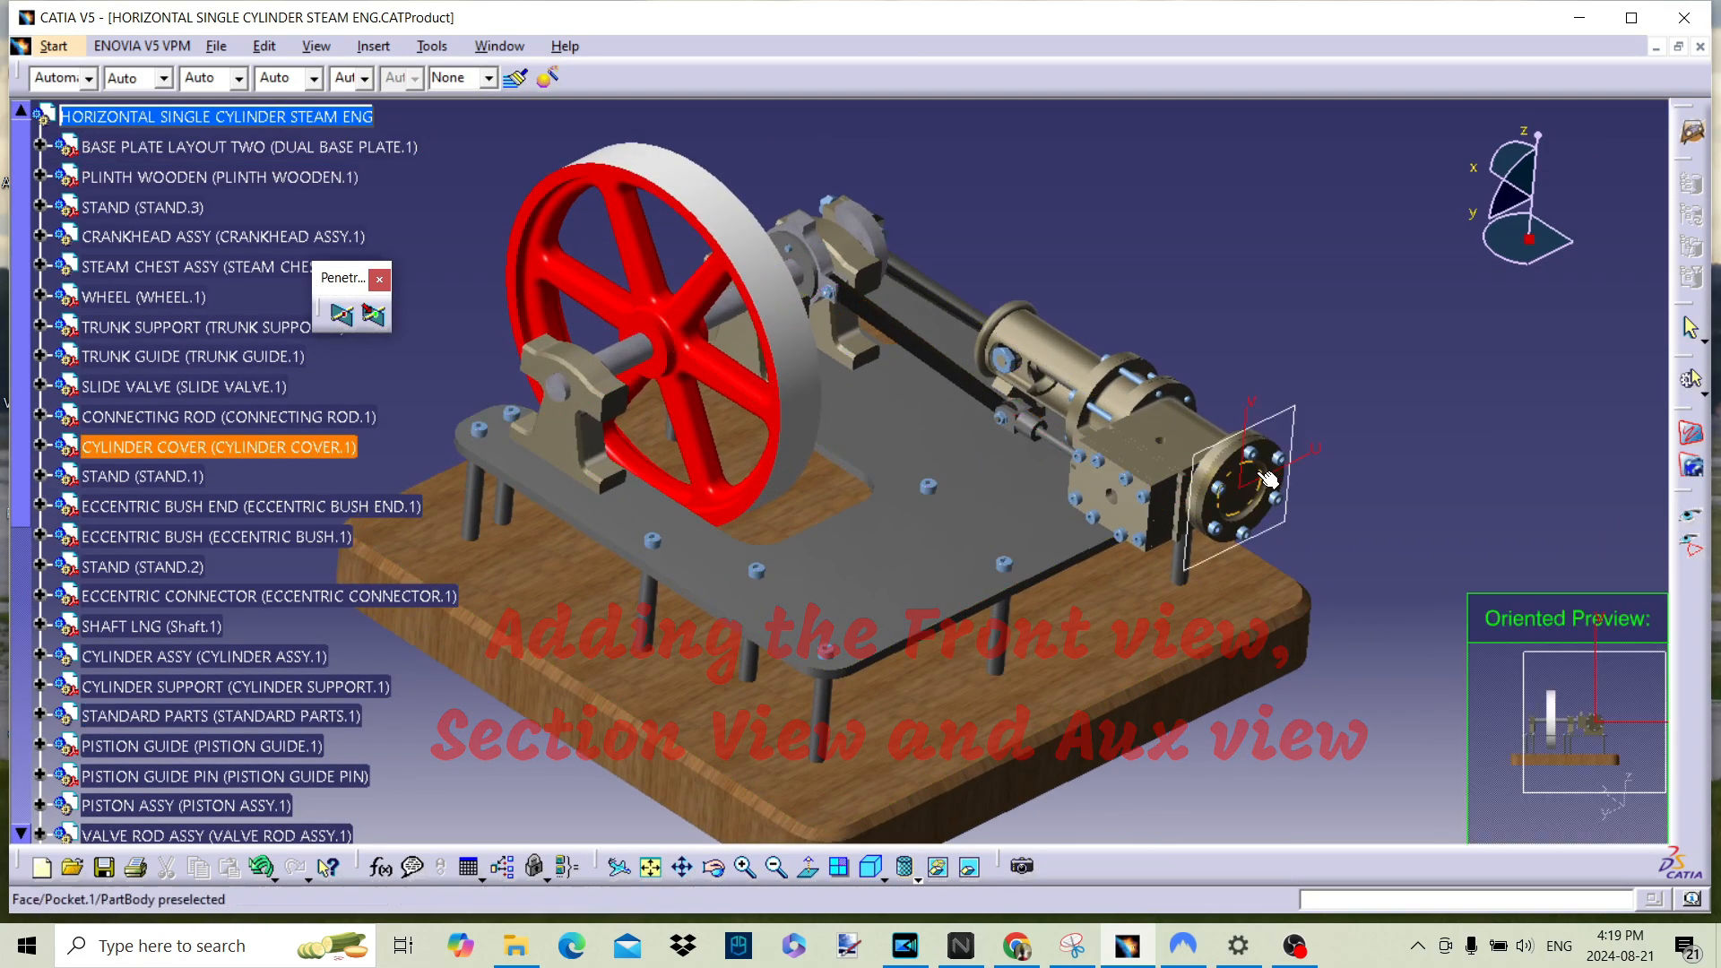
pyautogui.click(1256, 502)
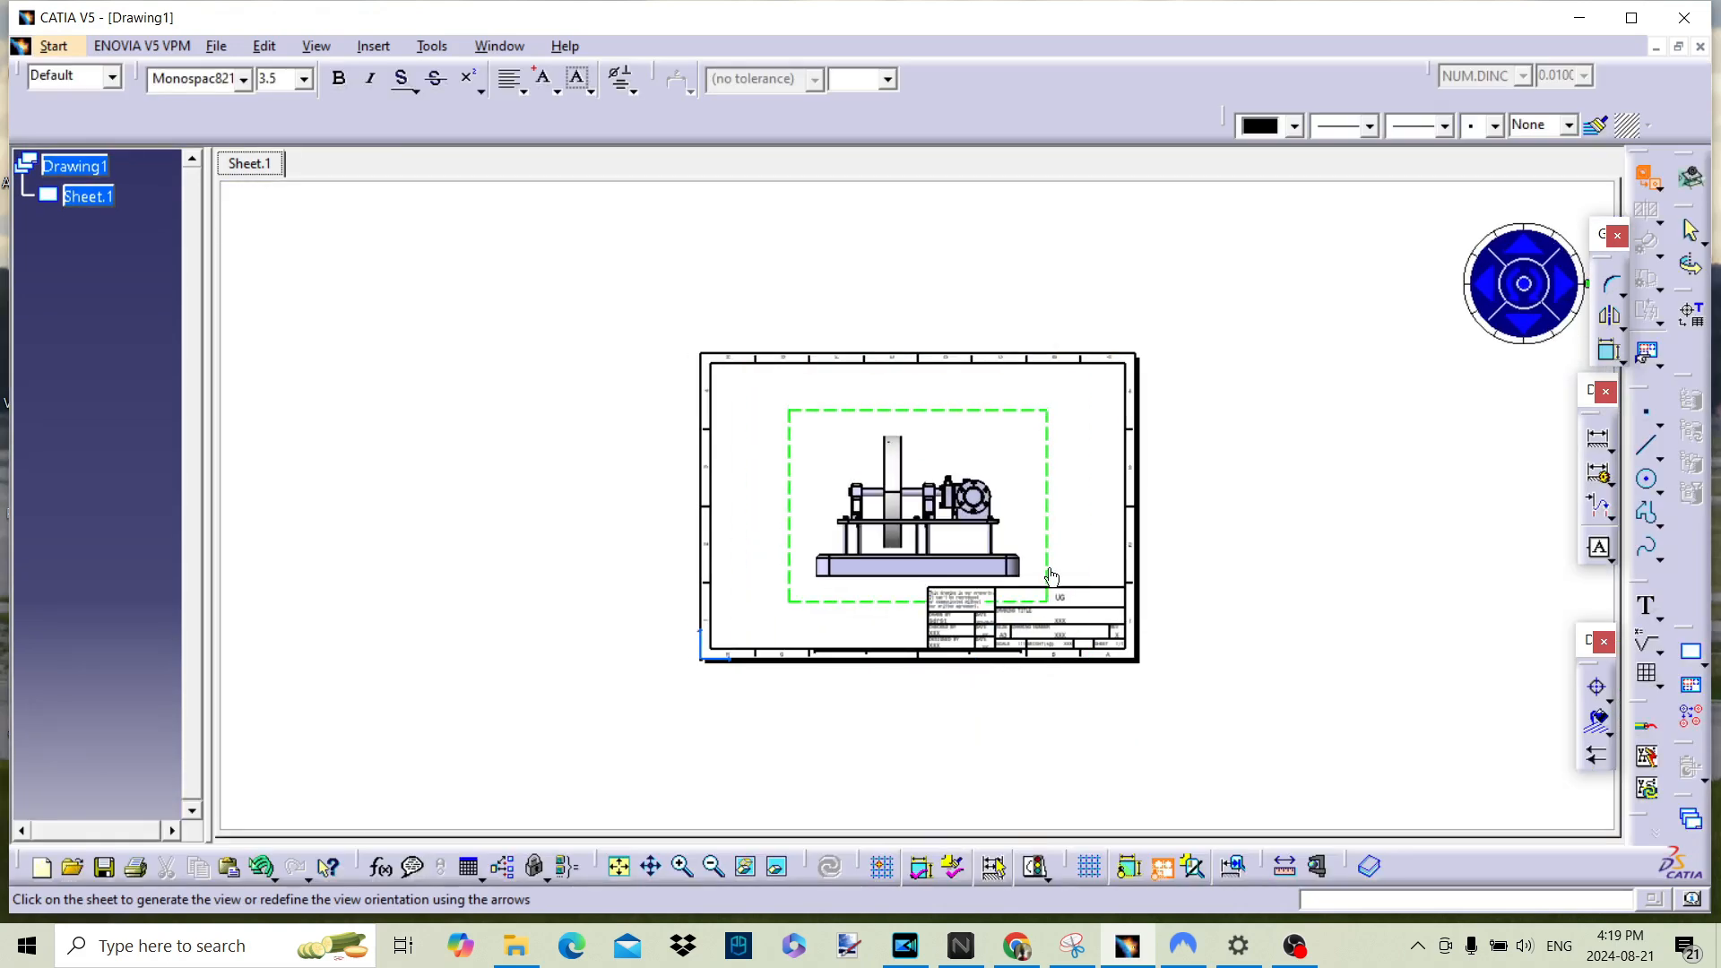
pyautogui.moveTo(1040, 536)
pyautogui.mouseDown(button='middle')
pyautogui.moveTo(984, 492)
pyautogui.moveTo(1008, 412)
pyautogui.moveTo(1037, 568)
pyautogui.mouseUp(button='middle')
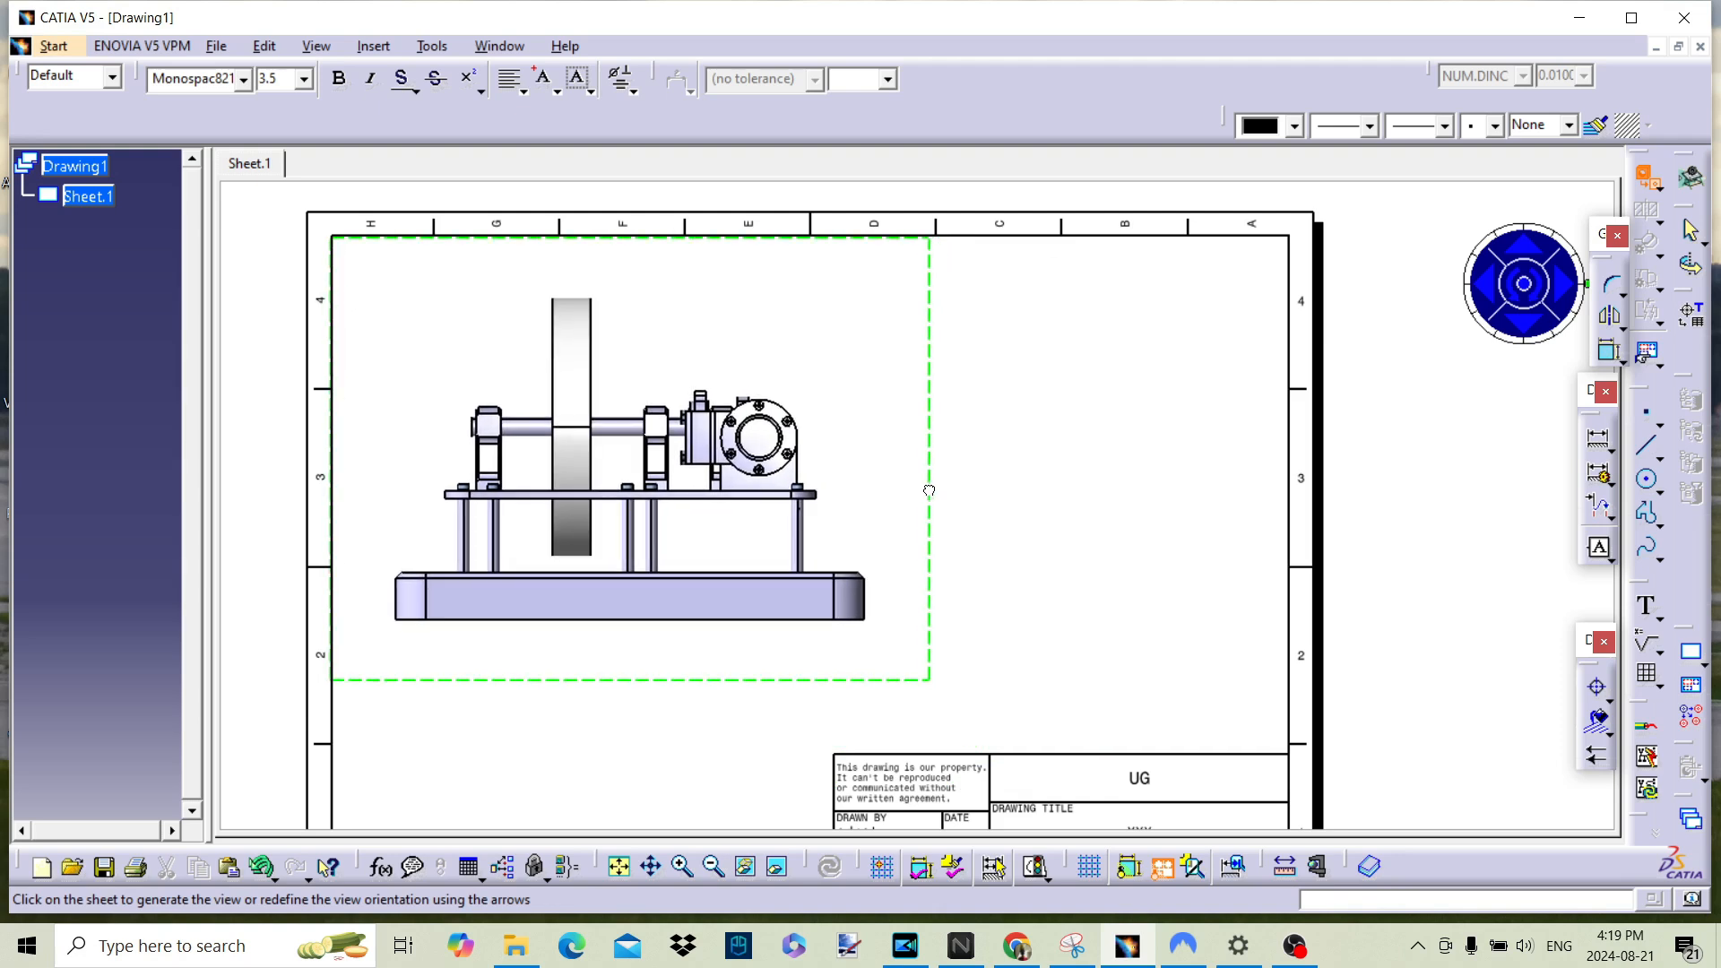
pyautogui.click(1104, 546)
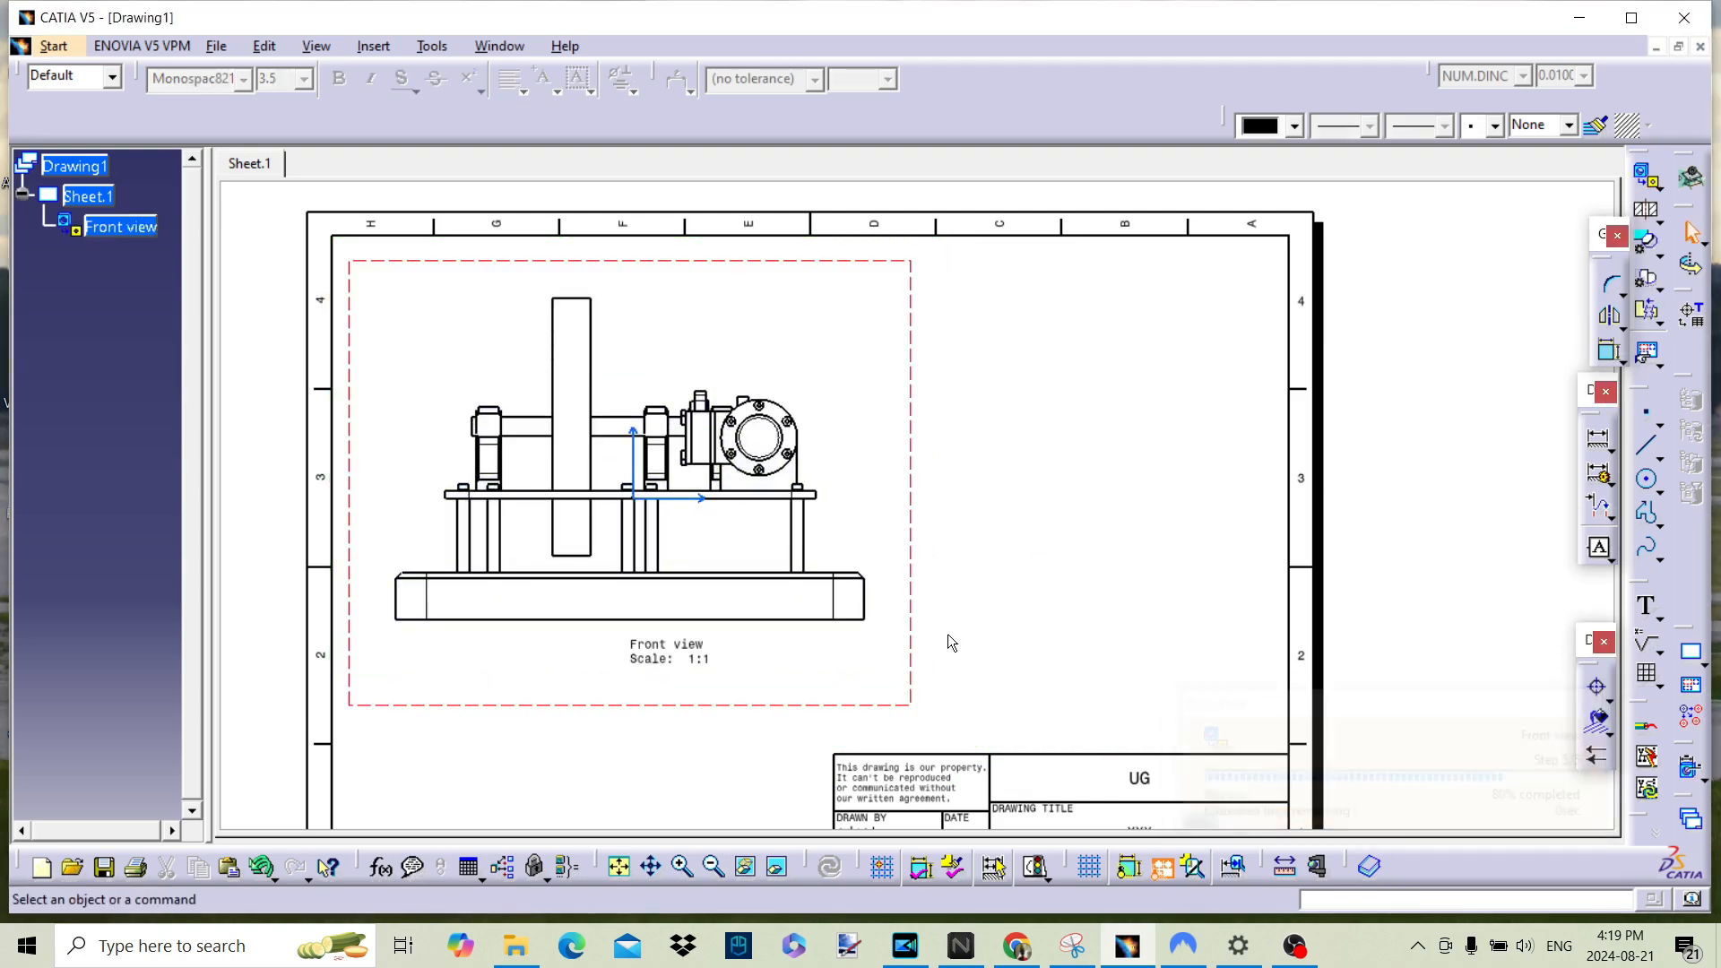
# Step: Set the front view's scale to 1:2
pyautogui.rightClick(147, 232)
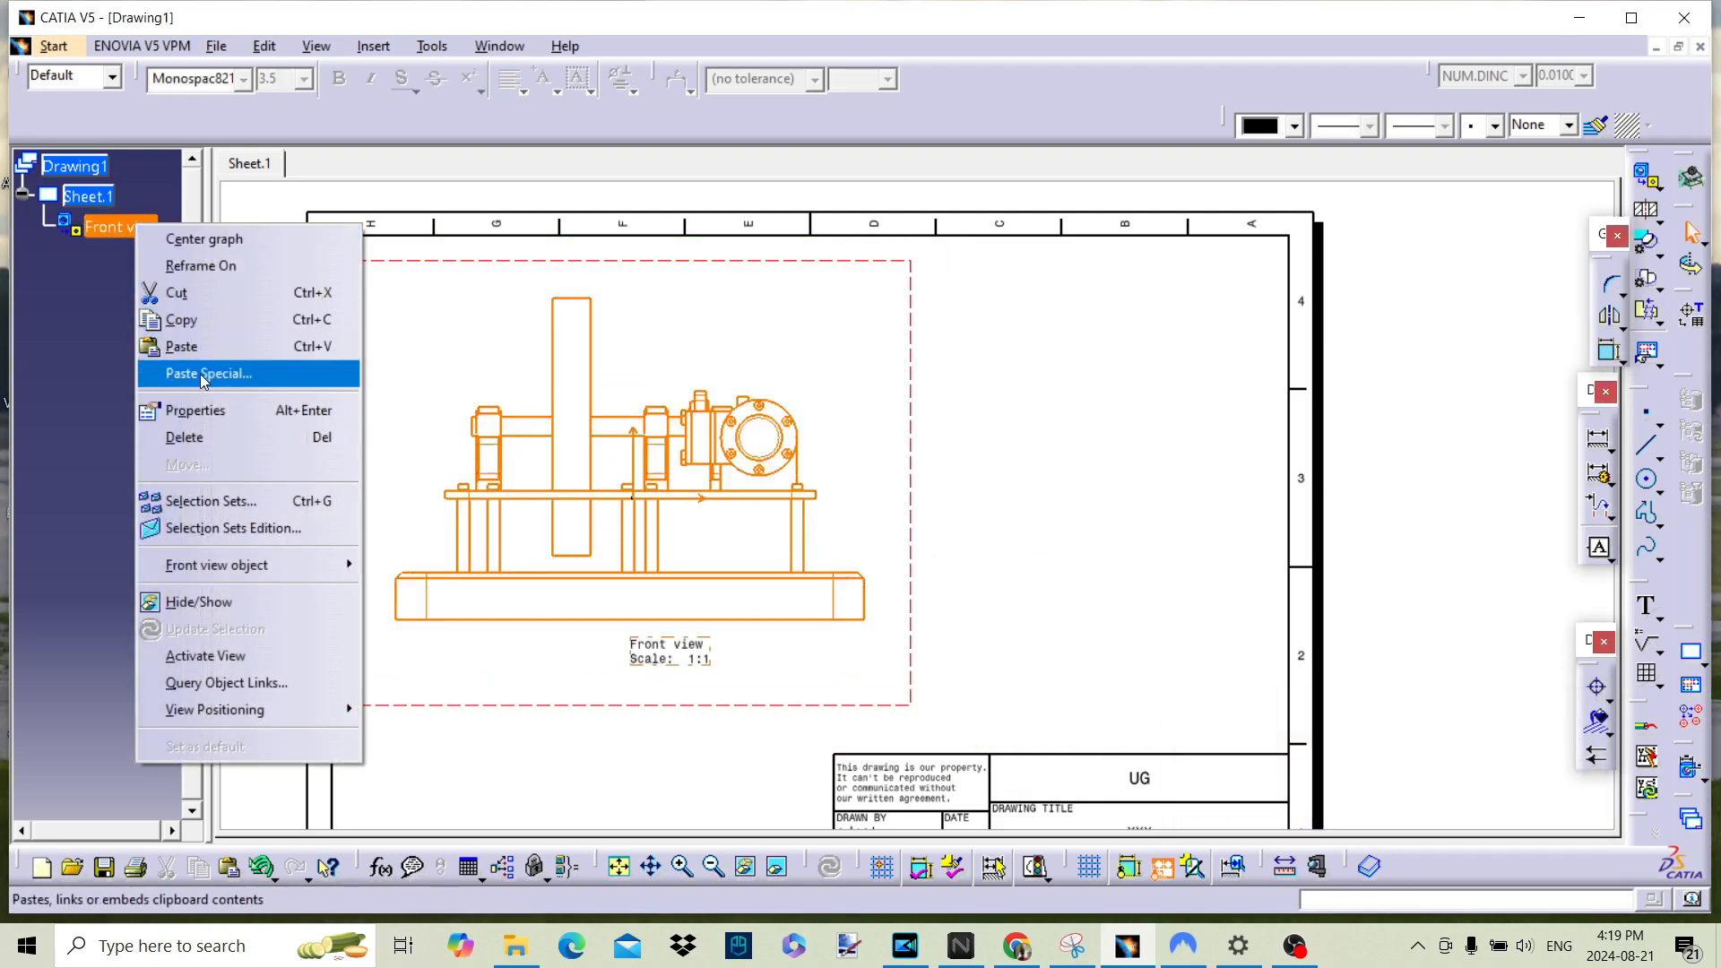
pyautogui.click(204, 410)
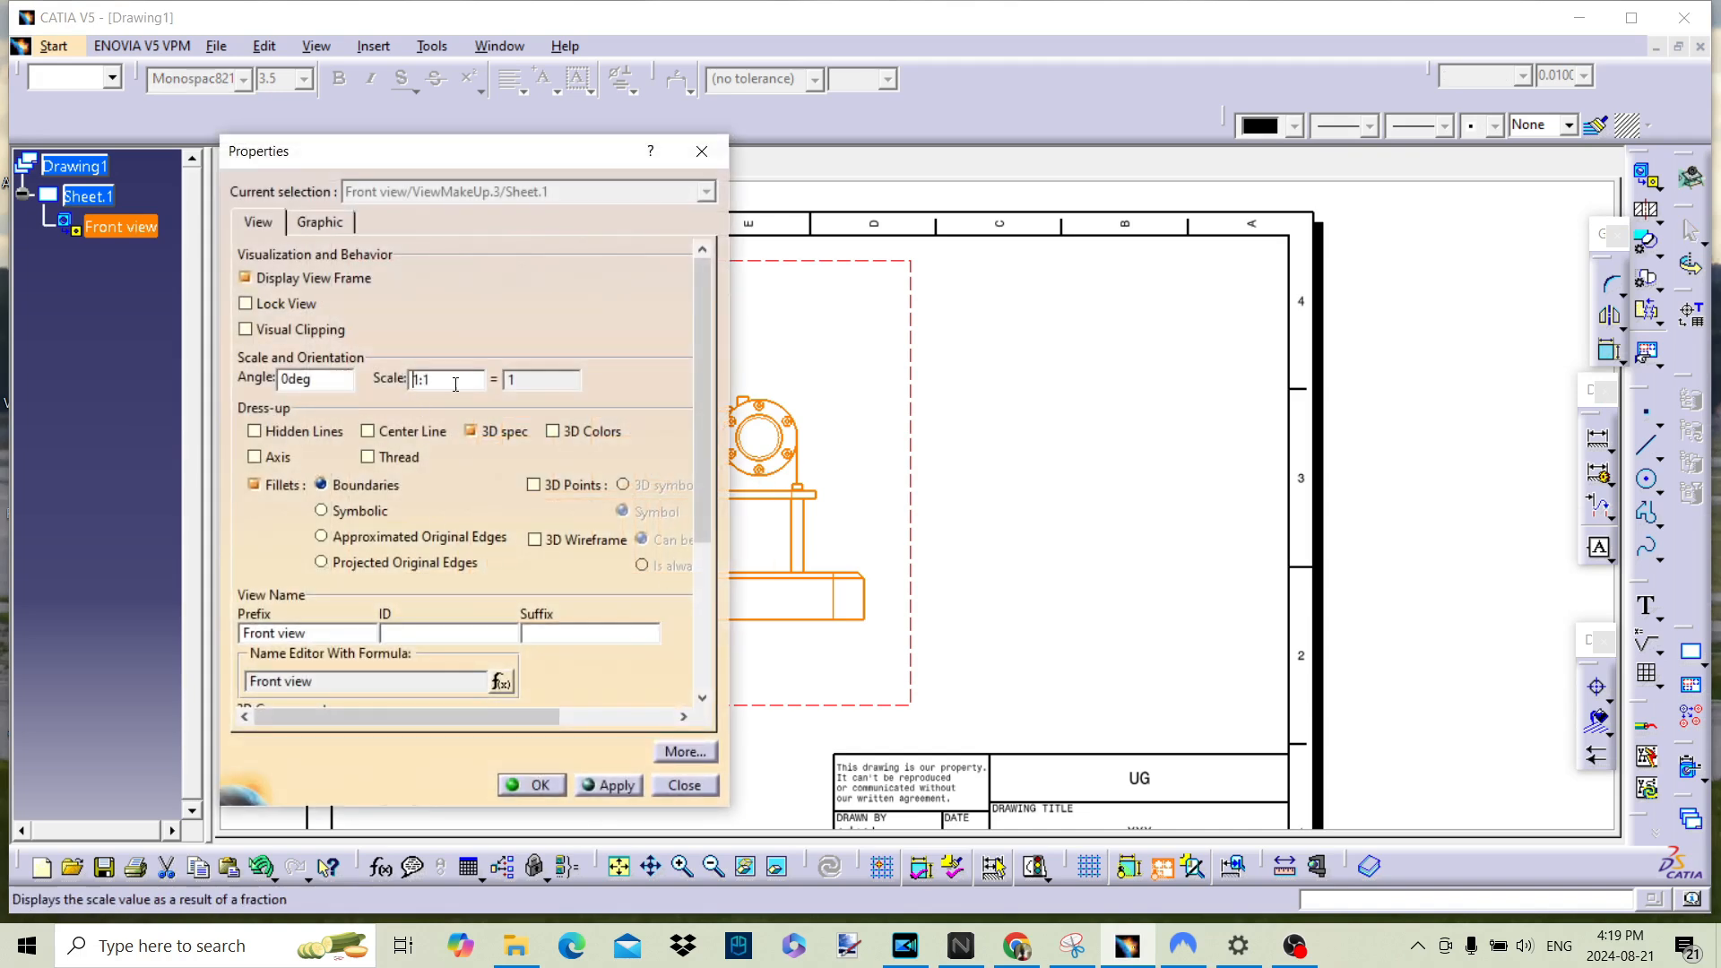
pyautogui.press('Return')
pyautogui.click(976, 461)
# Step: Create an offset section view with a vertical cutting line through the cylinder centre, and place it beside the front view
pyautogui.moveTo(876, 547)
pyautogui.mouseDown(button='middle')
pyautogui.moveTo(906, 491)
pyautogui.moveTo(771, 370)
pyautogui.moveTo(1221, 486)
pyautogui.mouseUp(button='middle')
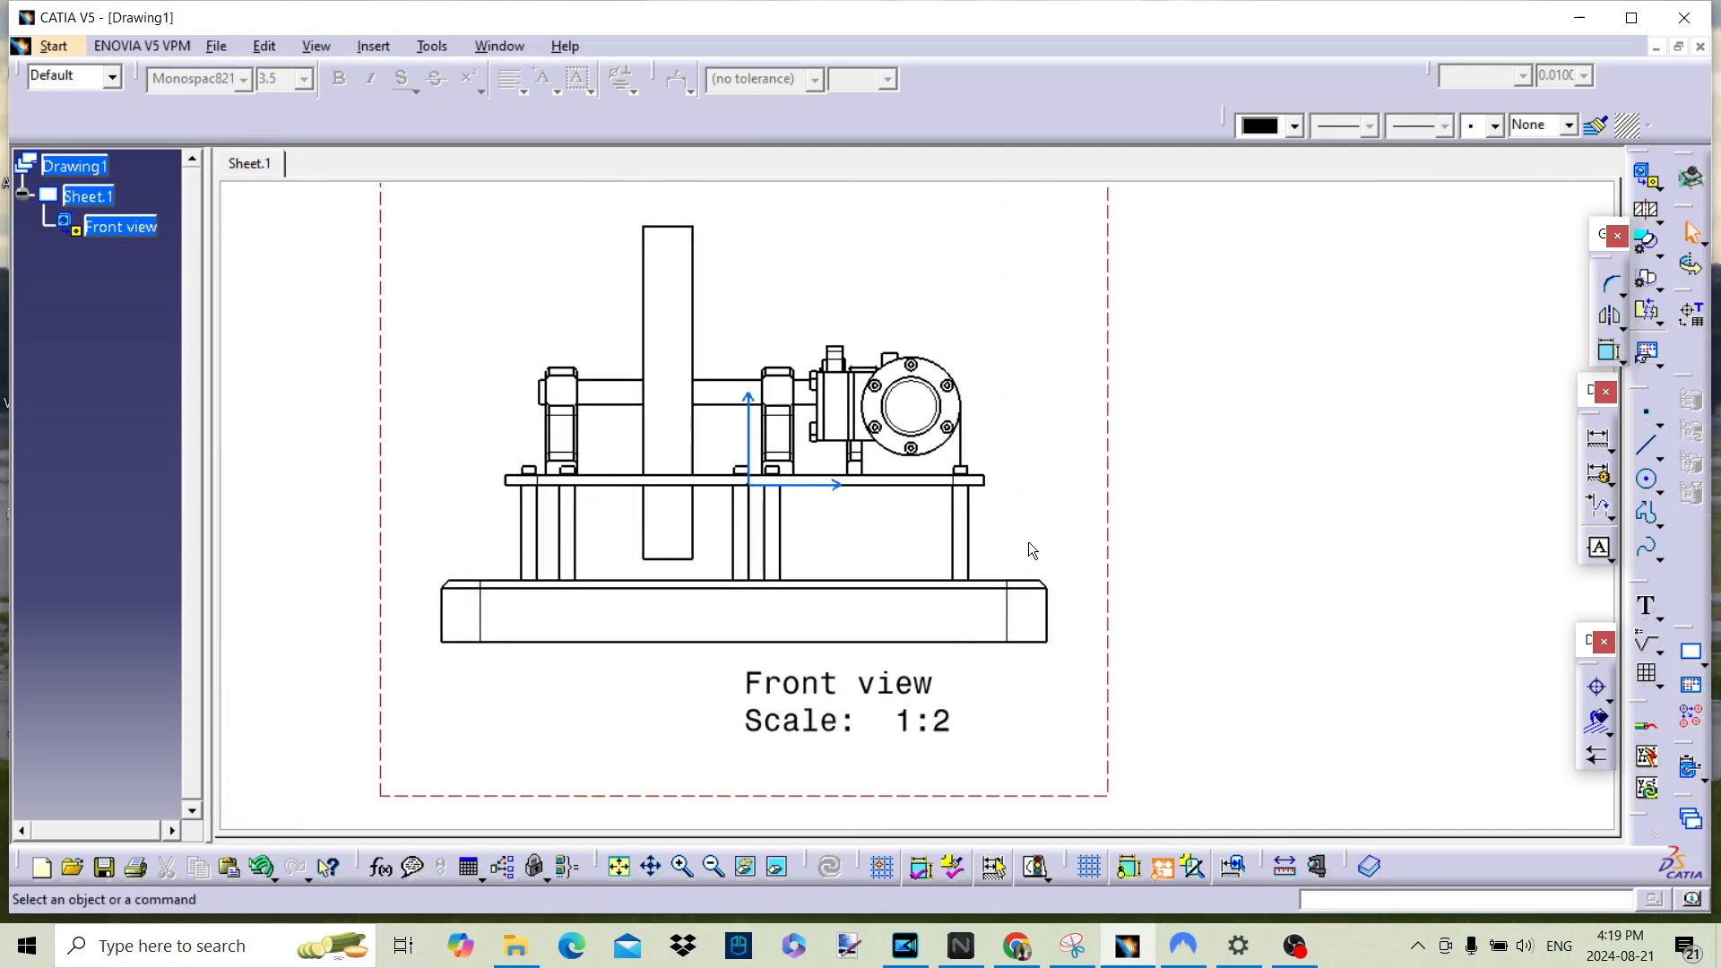
pyautogui.moveTo(1119, 562)
pyautogui.mouseDown(button='middle')
pyautogui.moveTo(1025, 549)
pyautogui.moveTo(998, 627)
pyautogui.moveTo(990, 613)
pyautogui.mouseUp(button='middle')
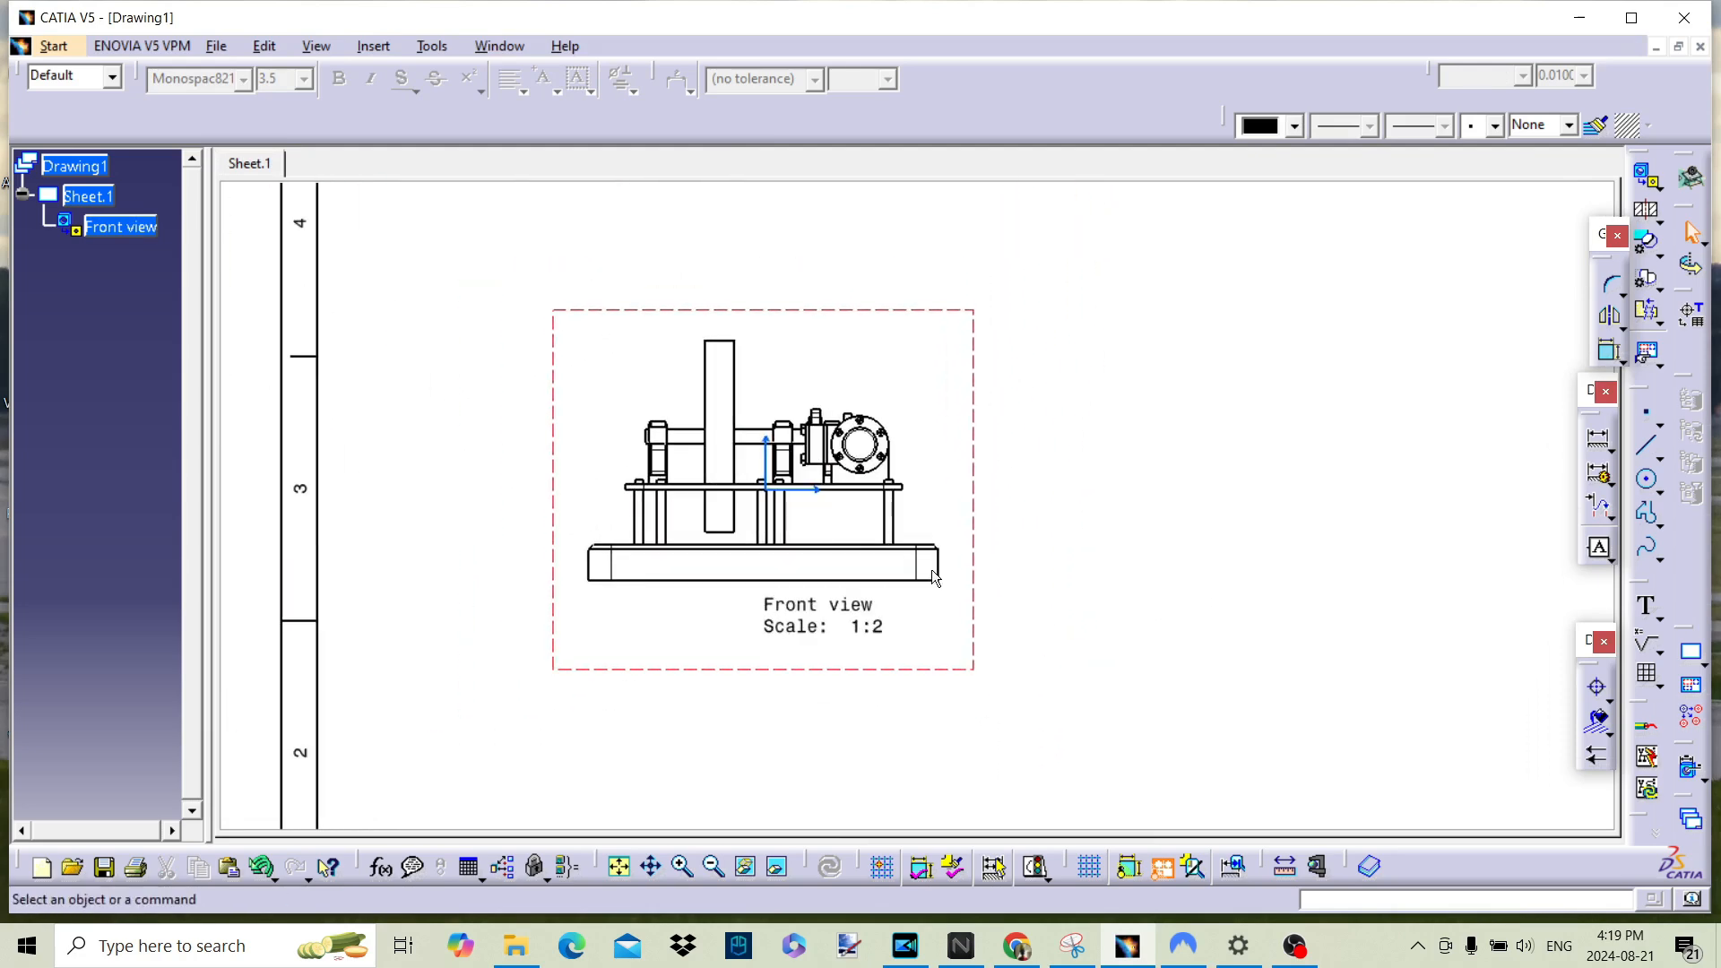
pyautogui.click(1649, 213)
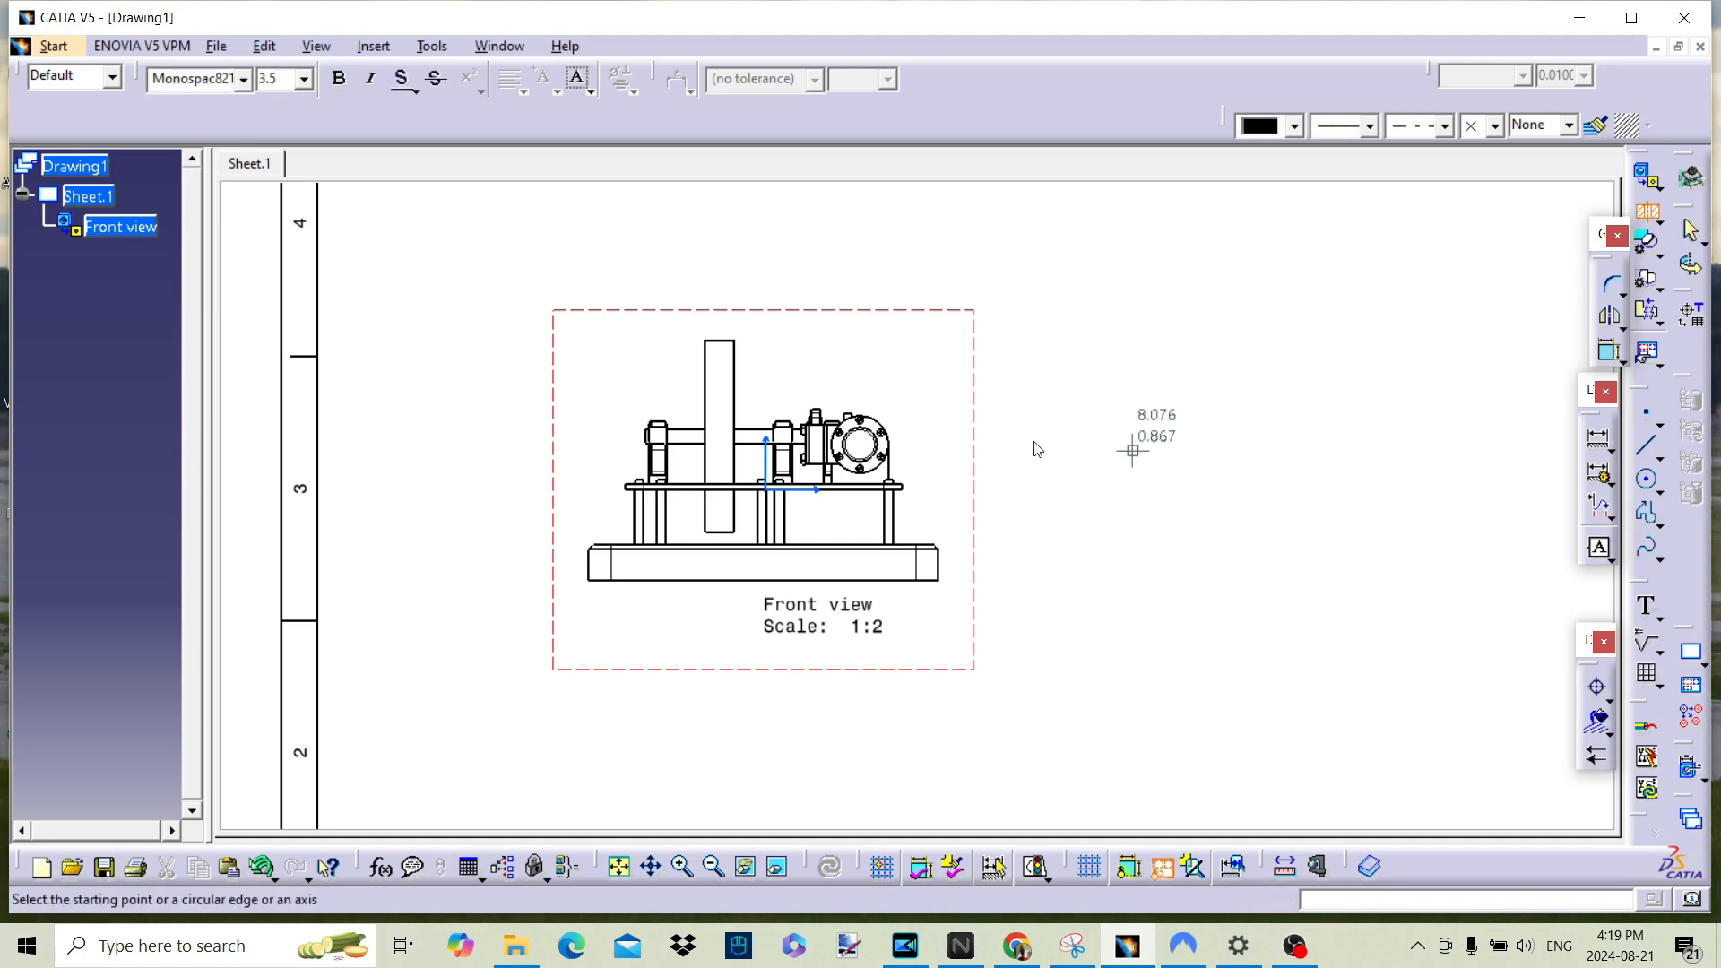
pyautogui.click(863, 359)
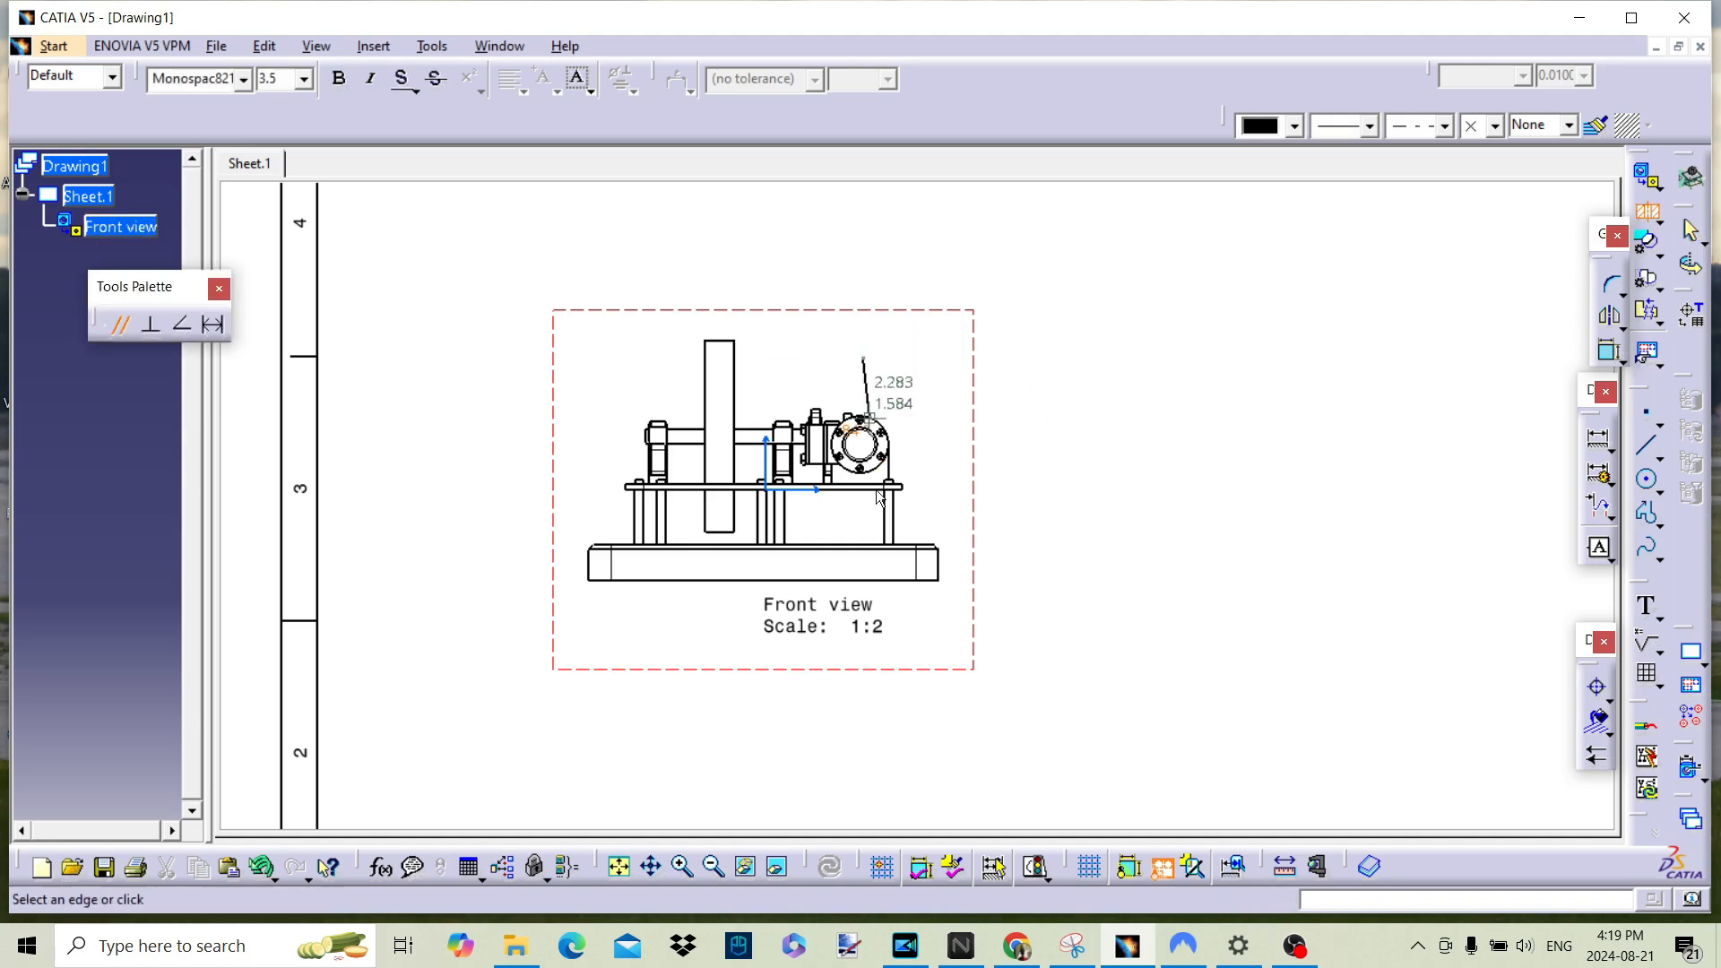
pyautogui.doubleClick(861, 626)
pyautogui.moveTo(1306, 520); pyautogui.dragTo(912, 532, button='middle')
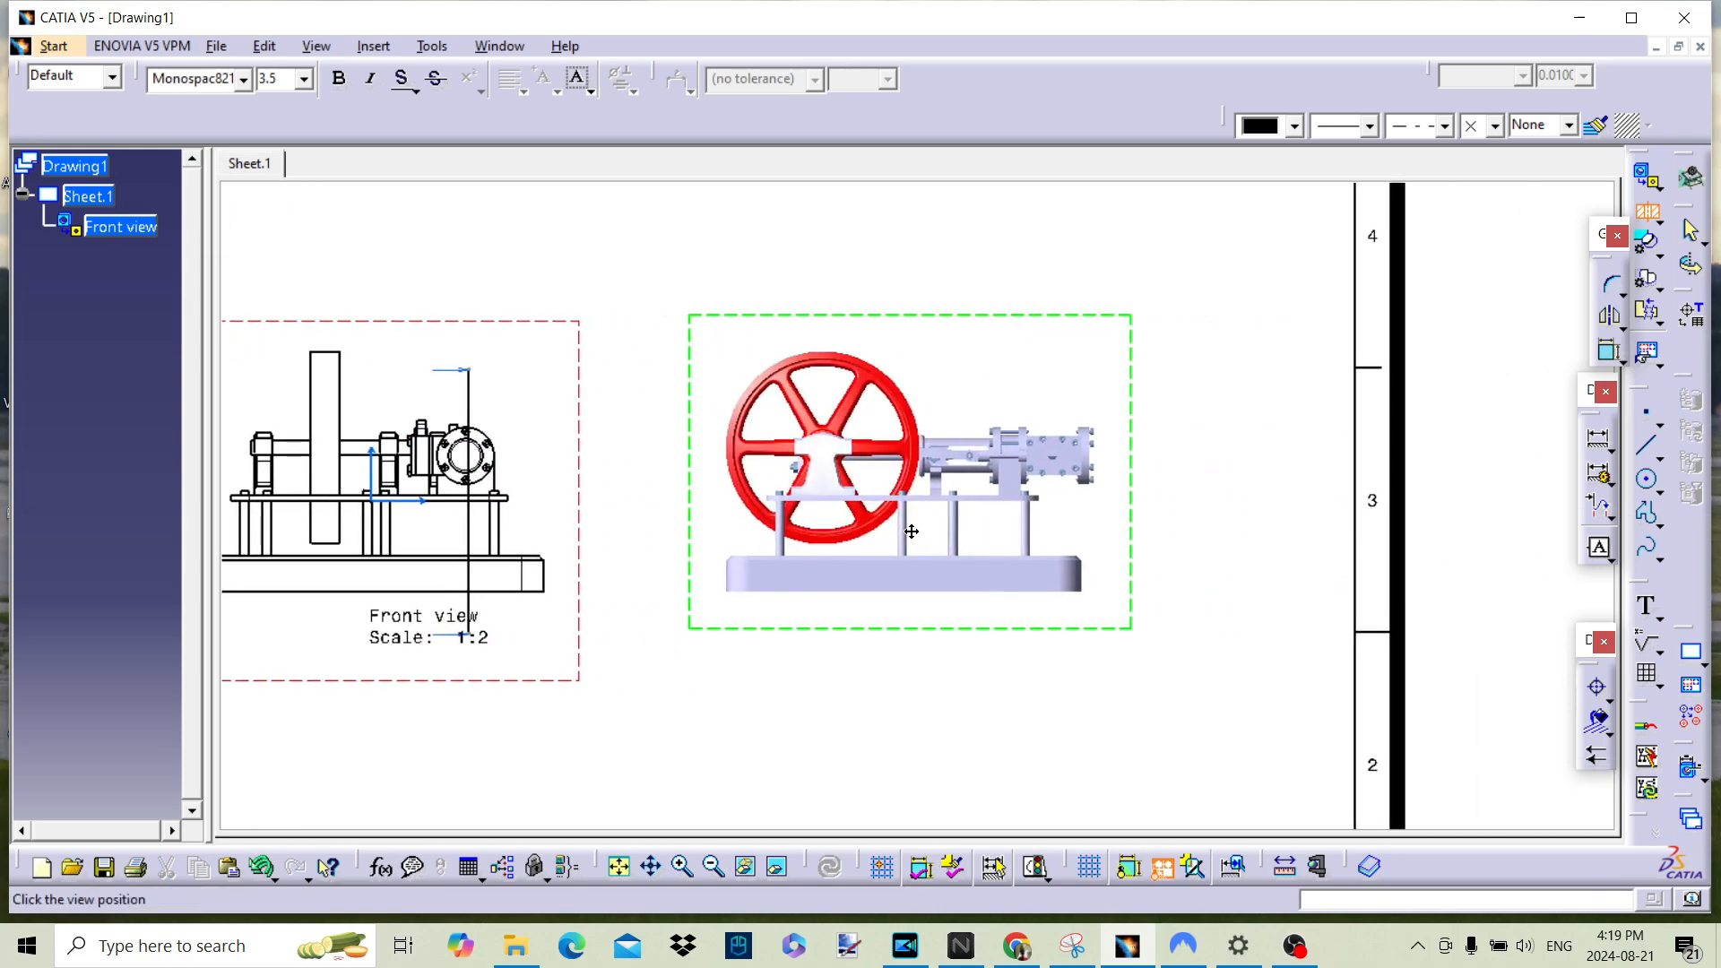
pyautogui.click(1028, 533)
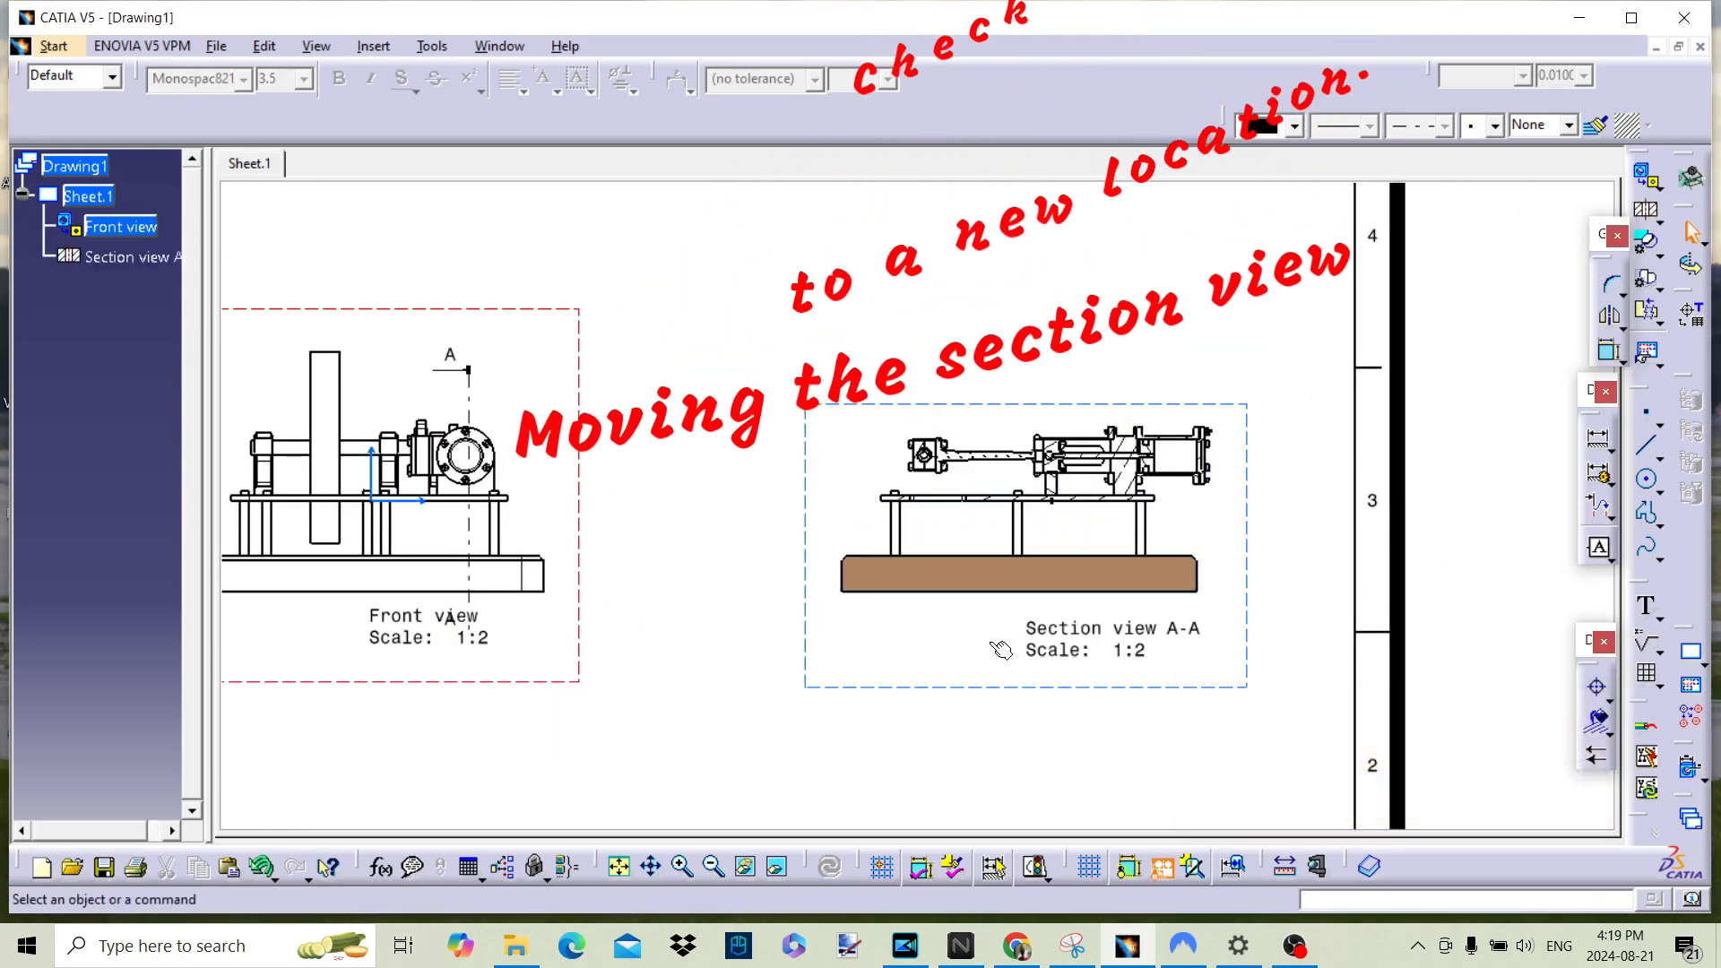
# Step: Position section view A-A independently of its reference view and move it down to just above the title block
pyautogui.moveTo(925, 692)
pyautogui.mouseDown(button='middle')
pyautogui.moveTo(960, 505)
pyautogui.moveTo(977, 501)
pyautogui.moveTo(1088, 623)
pyautogui.mouseUp(button='middle')
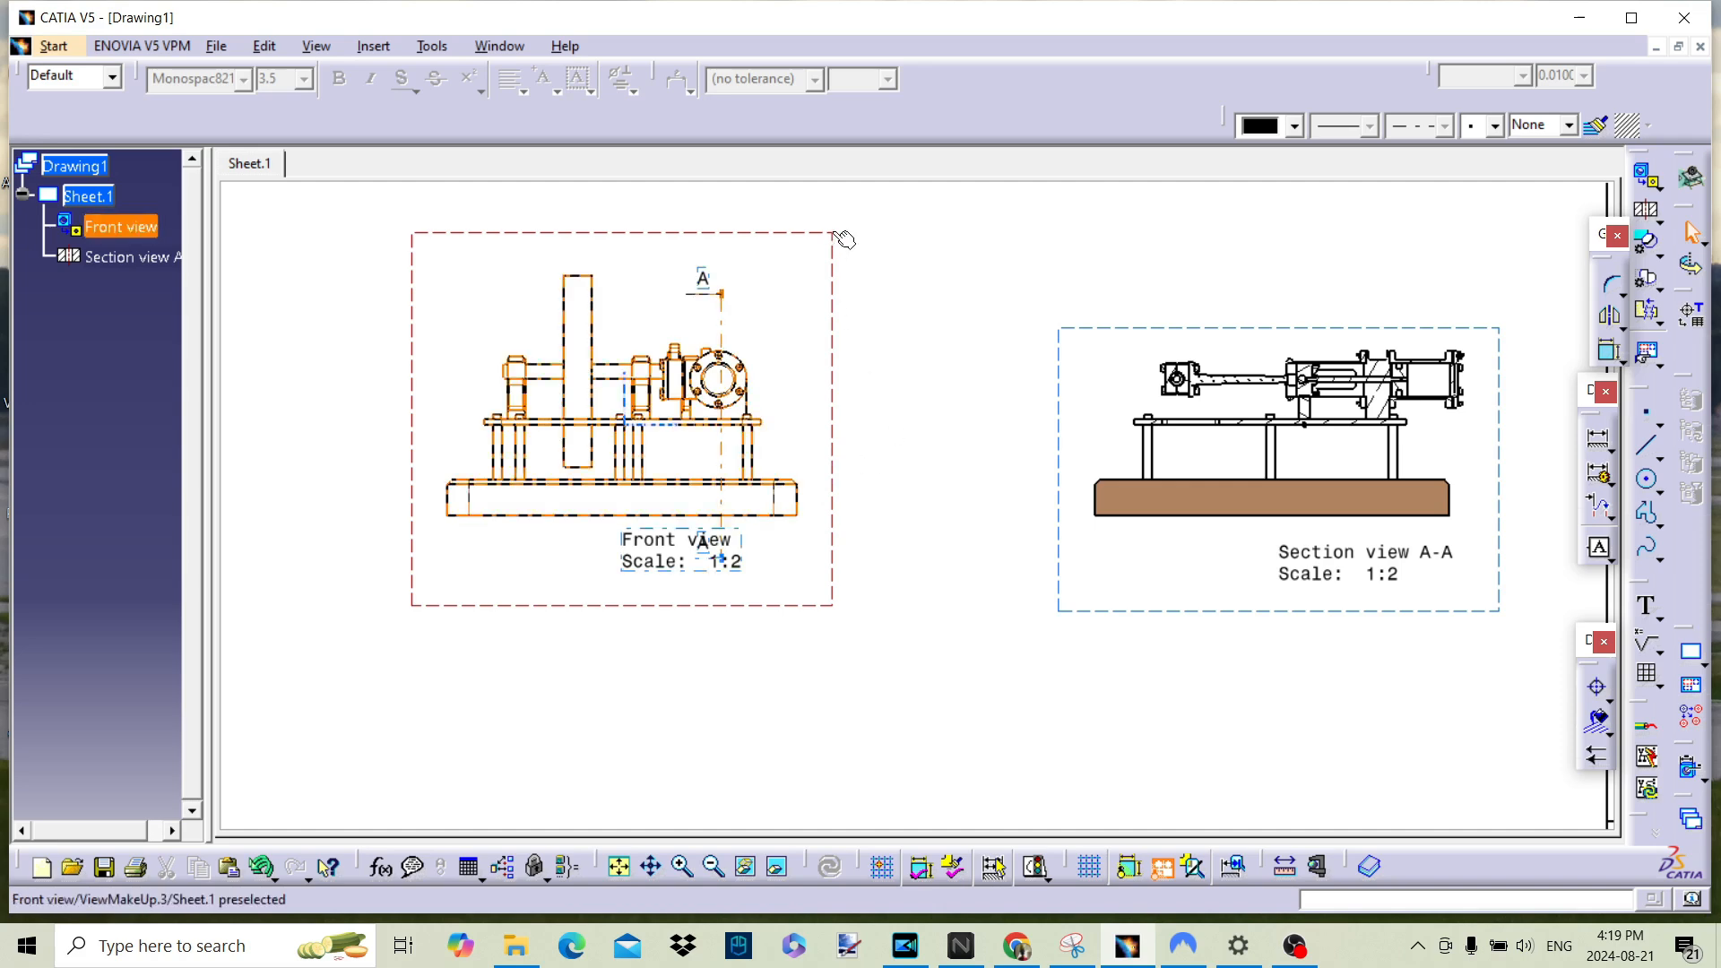
pyautogui.moveTo(1000, 458)
pyautogui.mouseDown(button='middle')
pyautogui.moveTo(1010, 384)
pyautogui.moveTo(1010, 460)
pyautogui.moveTo(939, 574)
pyautogui.mouseUp(button='middle')
pyautogui.rightClick(1099, 506)
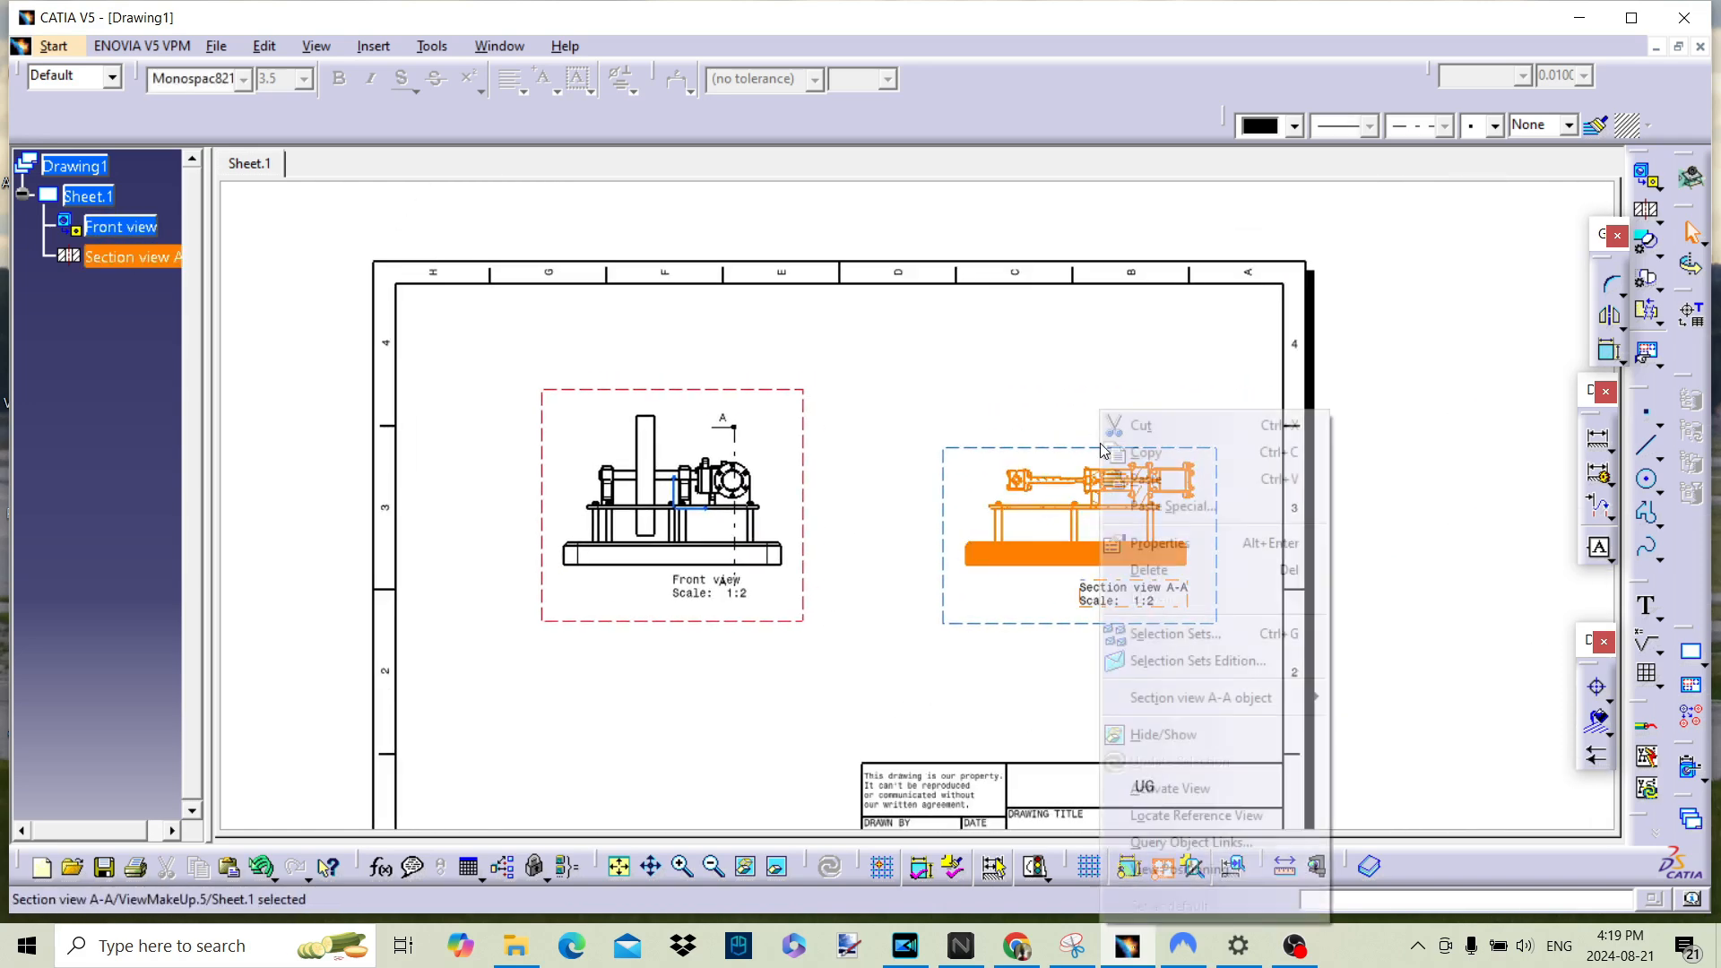
pyautogui.moveTo(1186, 866)
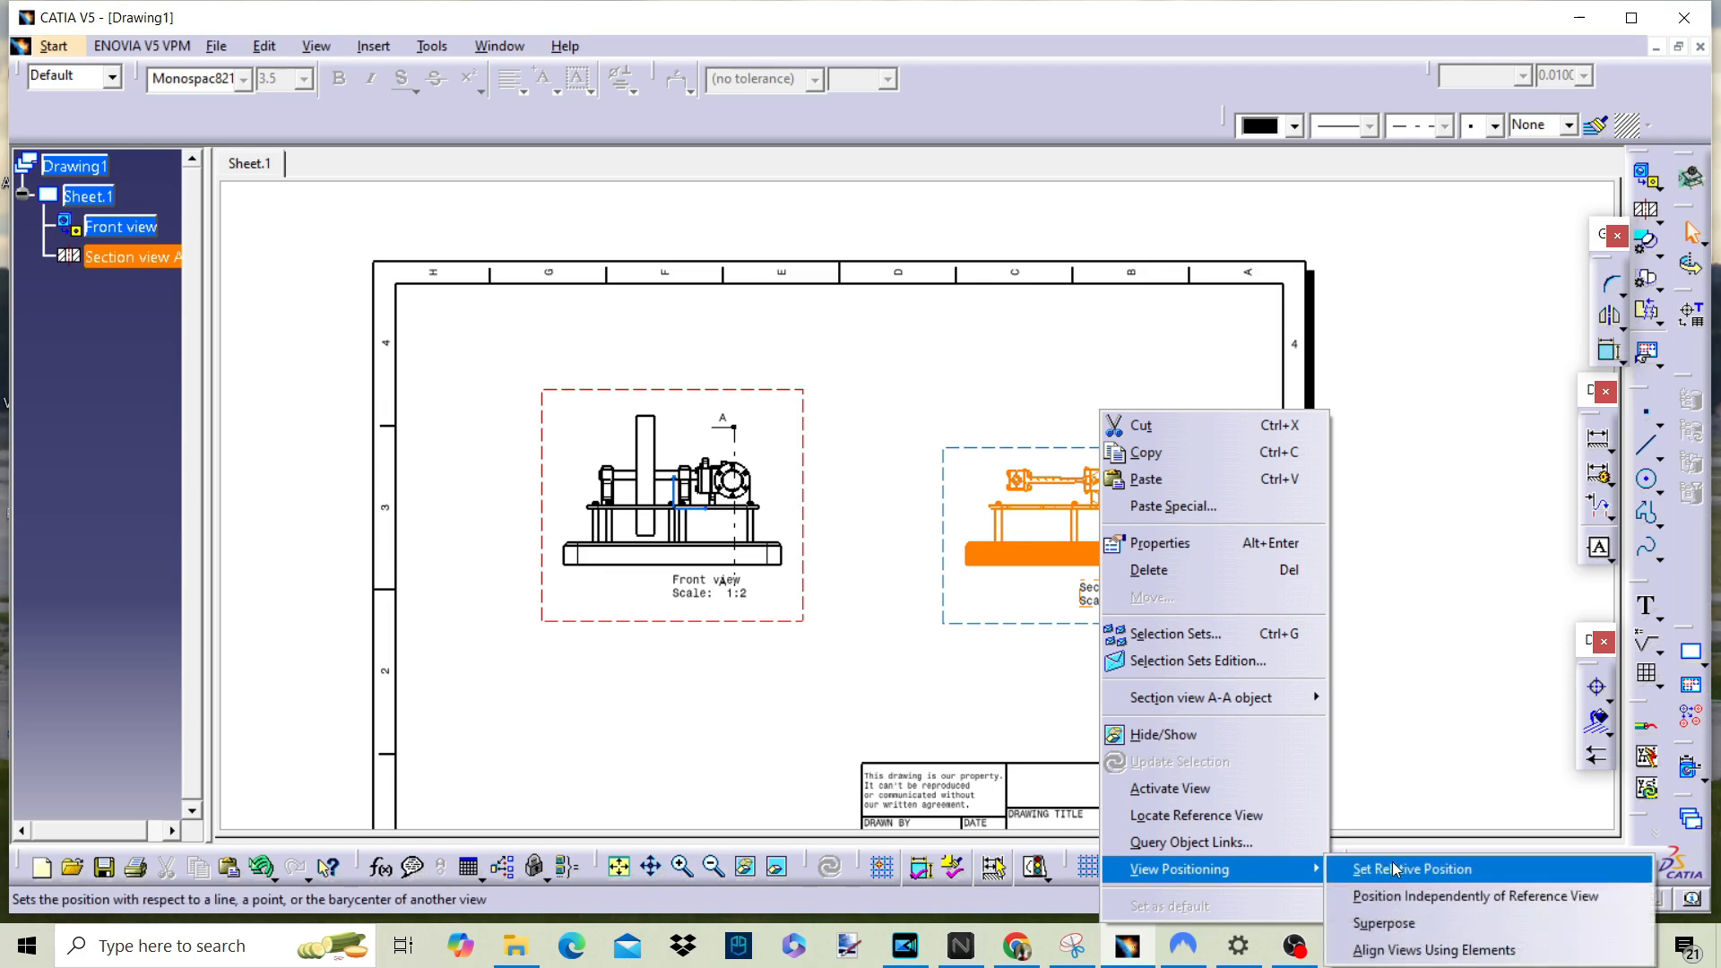
pyautogui.click(1443, 906)
pyautogui.moveTo(1070, 631); pyautogui.dragTo(1010, 769)
pyautogui.click(702, 658)
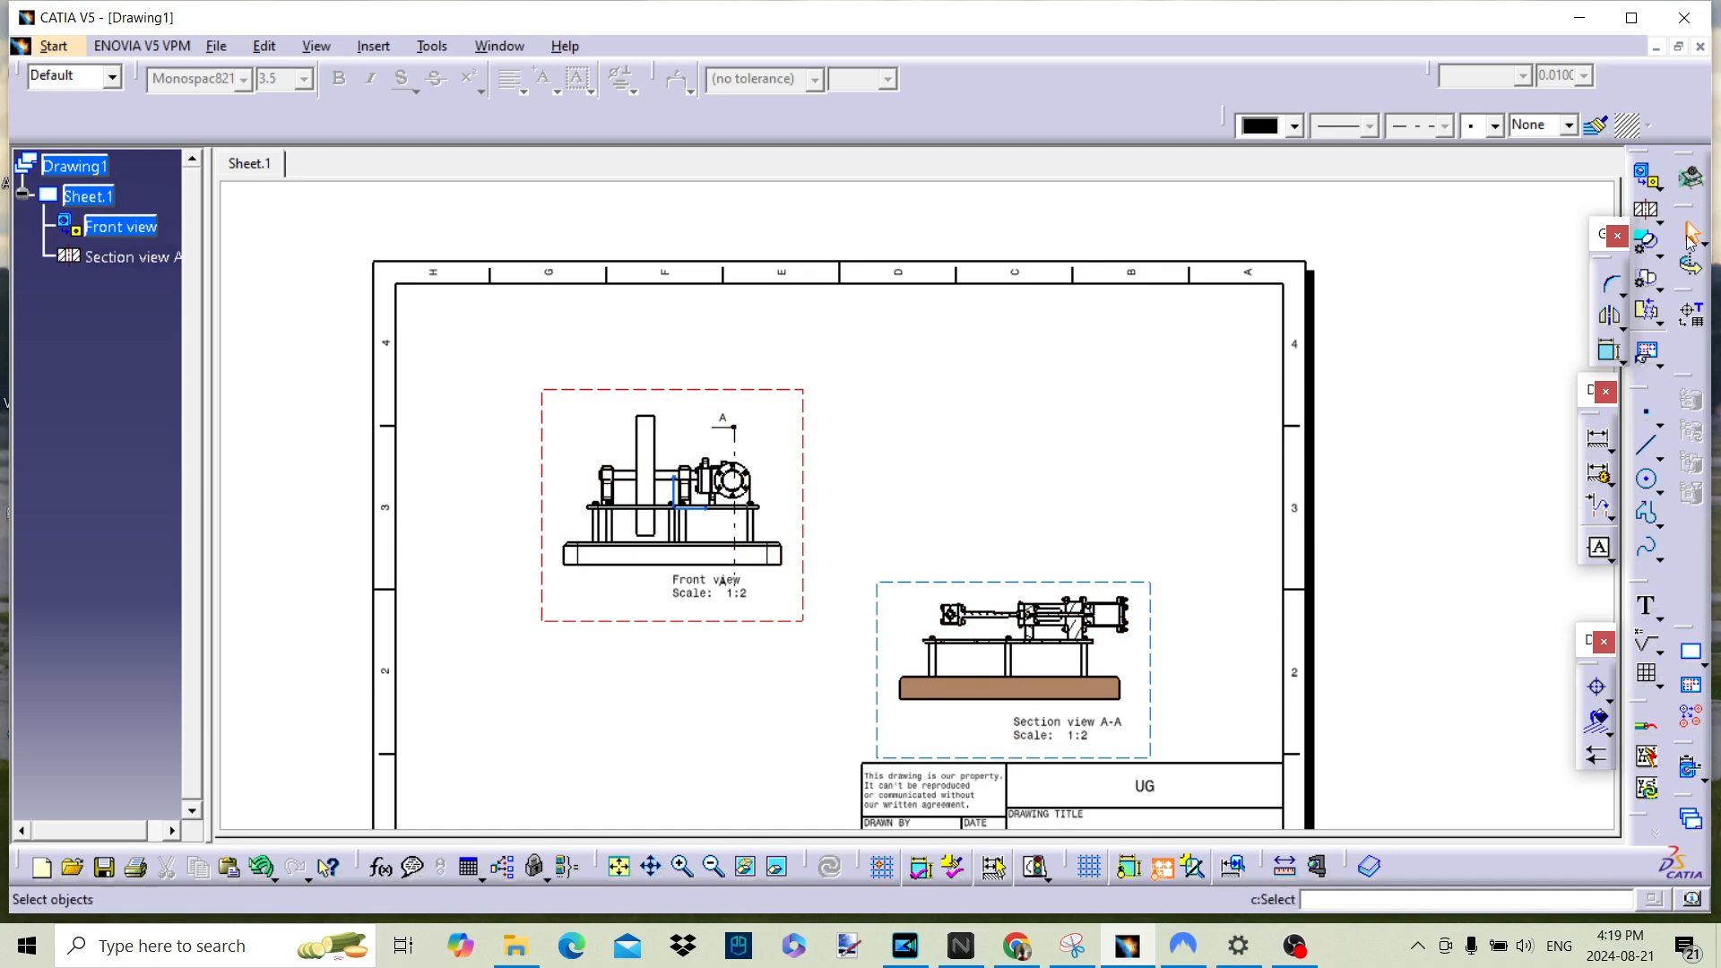
# Step: Project a left view from the front view and place it above section view A-A
pyautogui.click(1658, 188)
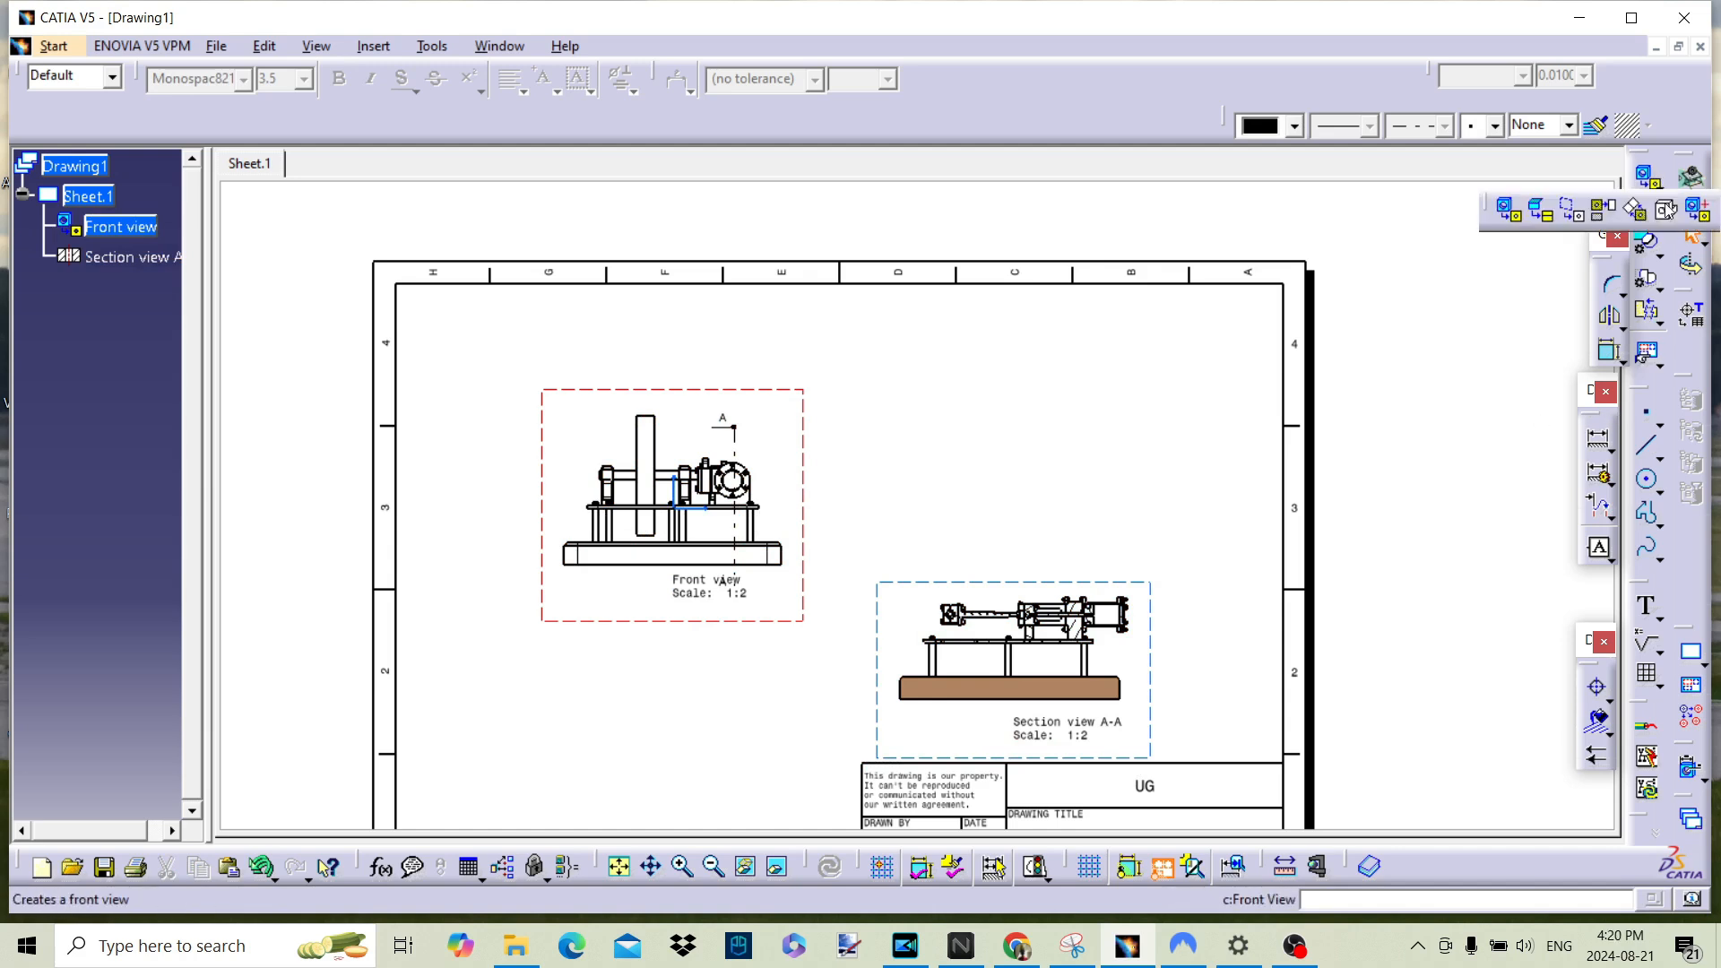
pyautogui.click(1598, 213)
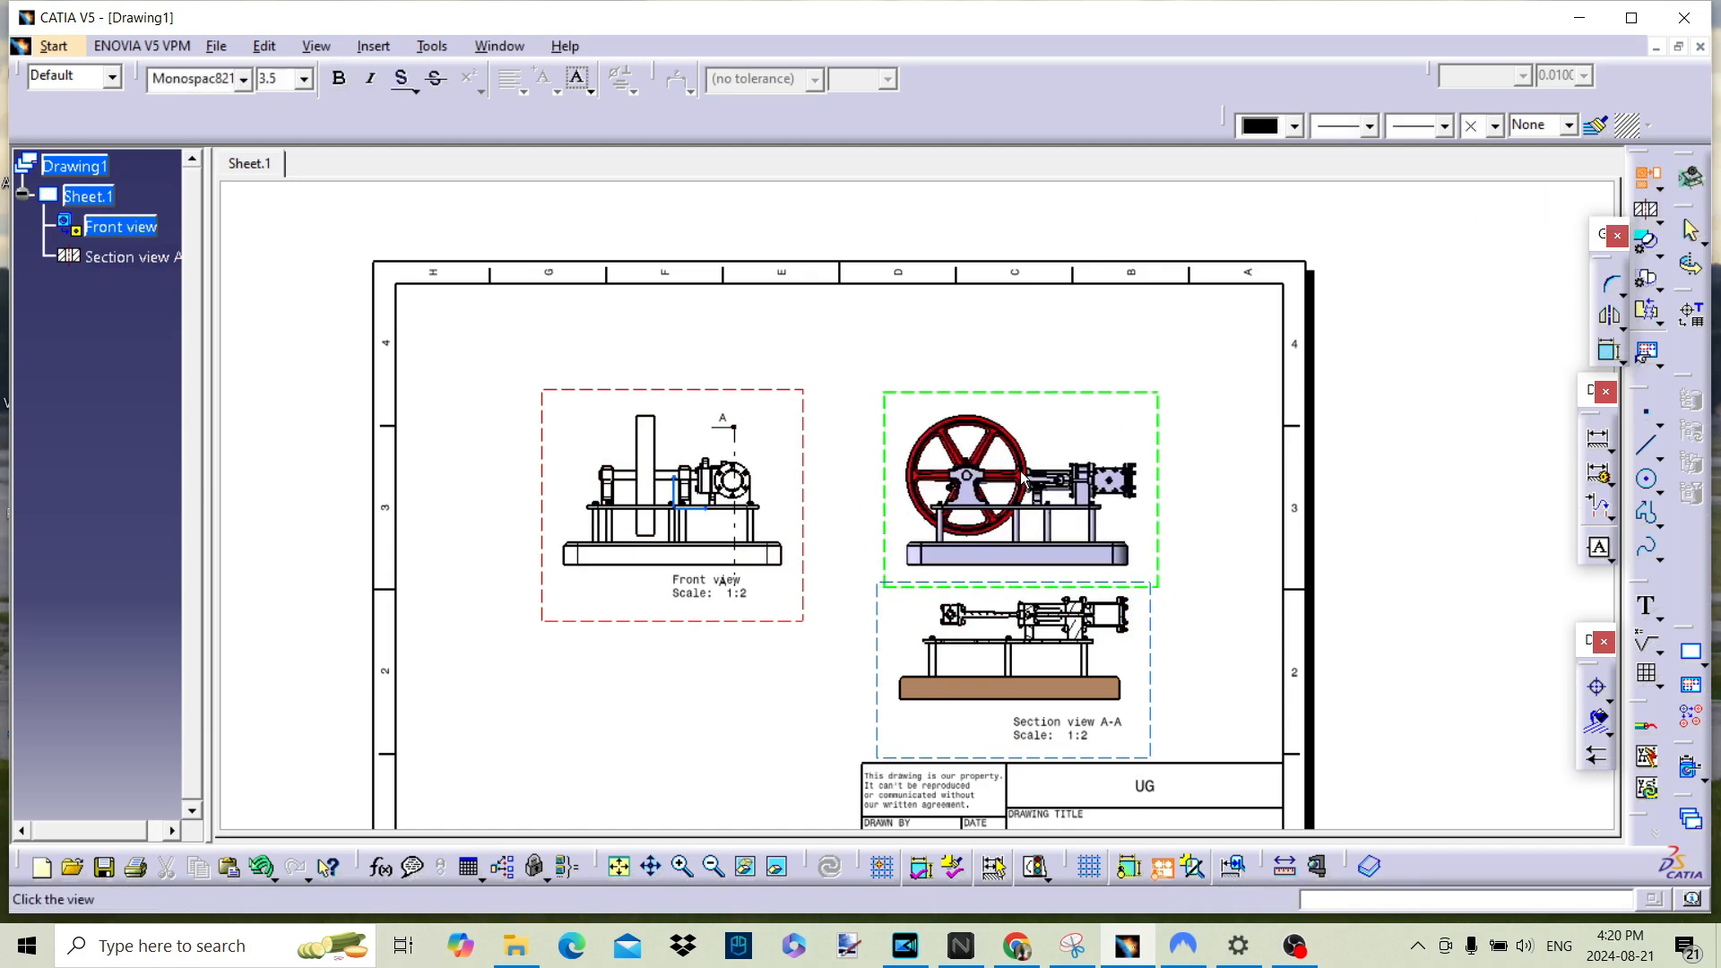
pyautogui.click(1024, 477)
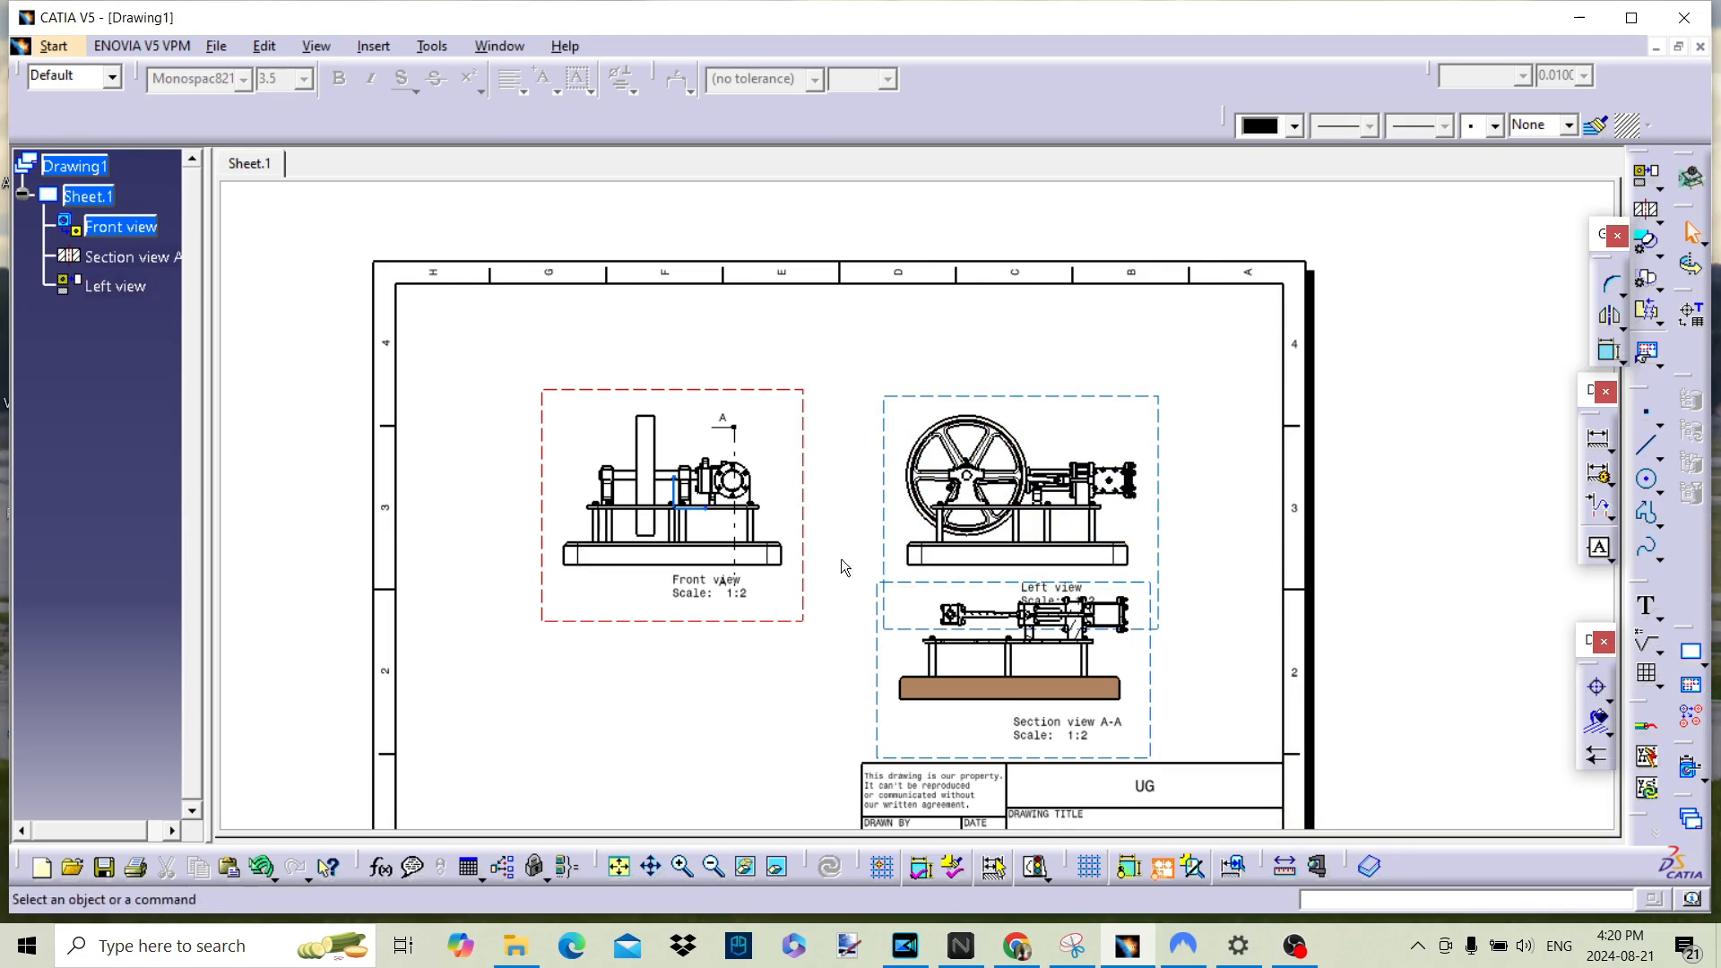
# Step: Move the front and left views higher on the sheet and line up section view A-A below the left view
pyautogui.moveTo(751, 394); pyautogui.dragTo(687, 324)
pyautogui.keyDown('ctrl'); pyautogui.moveTo(1173, 453); pyautogui.dragTo(1163, 371, button='middle'); pyautogui.keyUp('ctrl')
pyautogui.moveTo(871, 651); pyautogui.dragTo(786, 647)
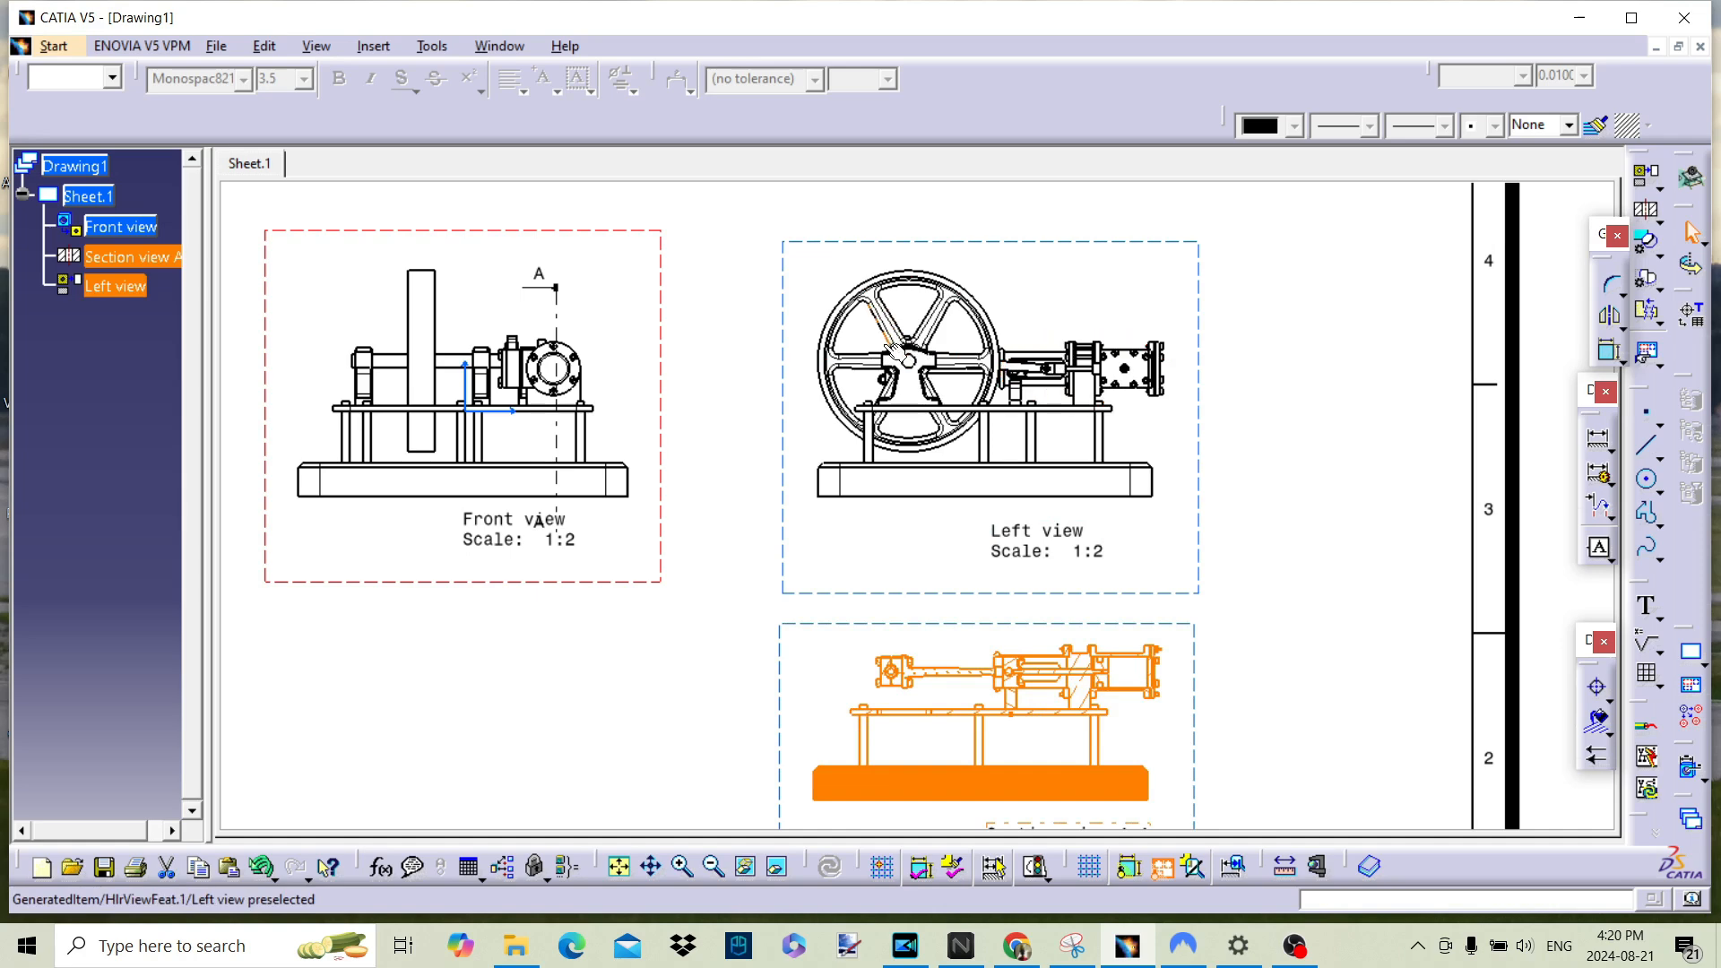
# Step: Apply a 3D back clipping plane to the left view at about Y -0.02 in and shift the plane back to about -3.44 in
pyautogui.click(164, 262)
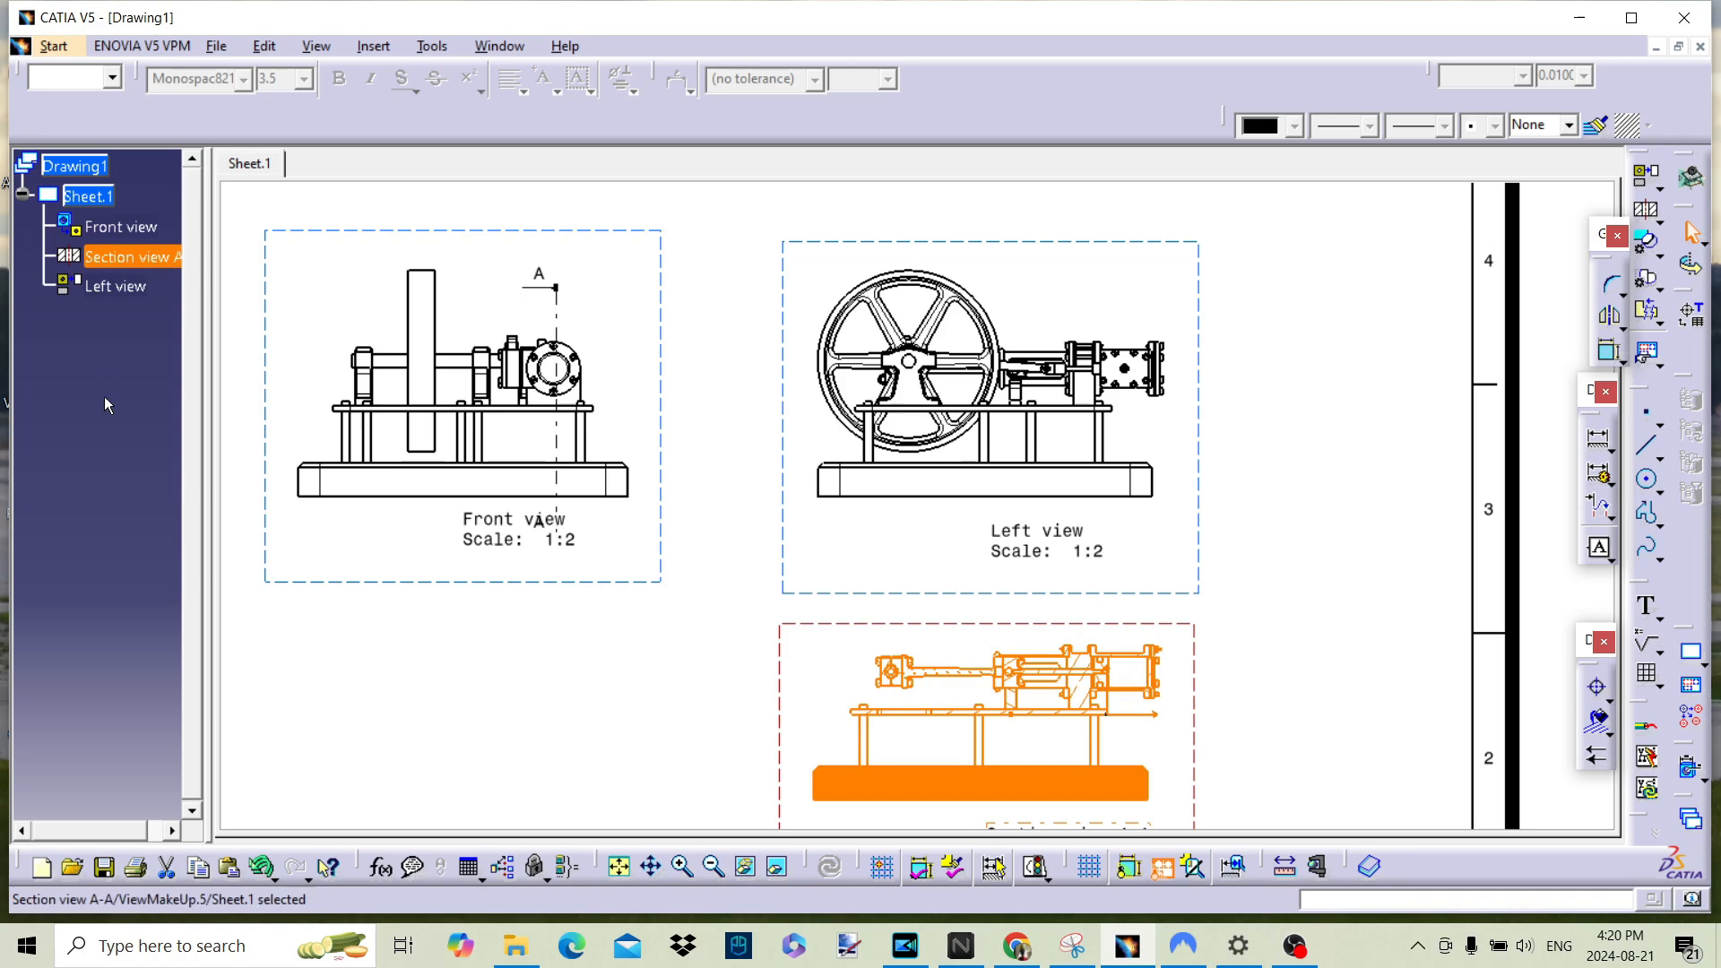
pyautogui.click(119, 288)
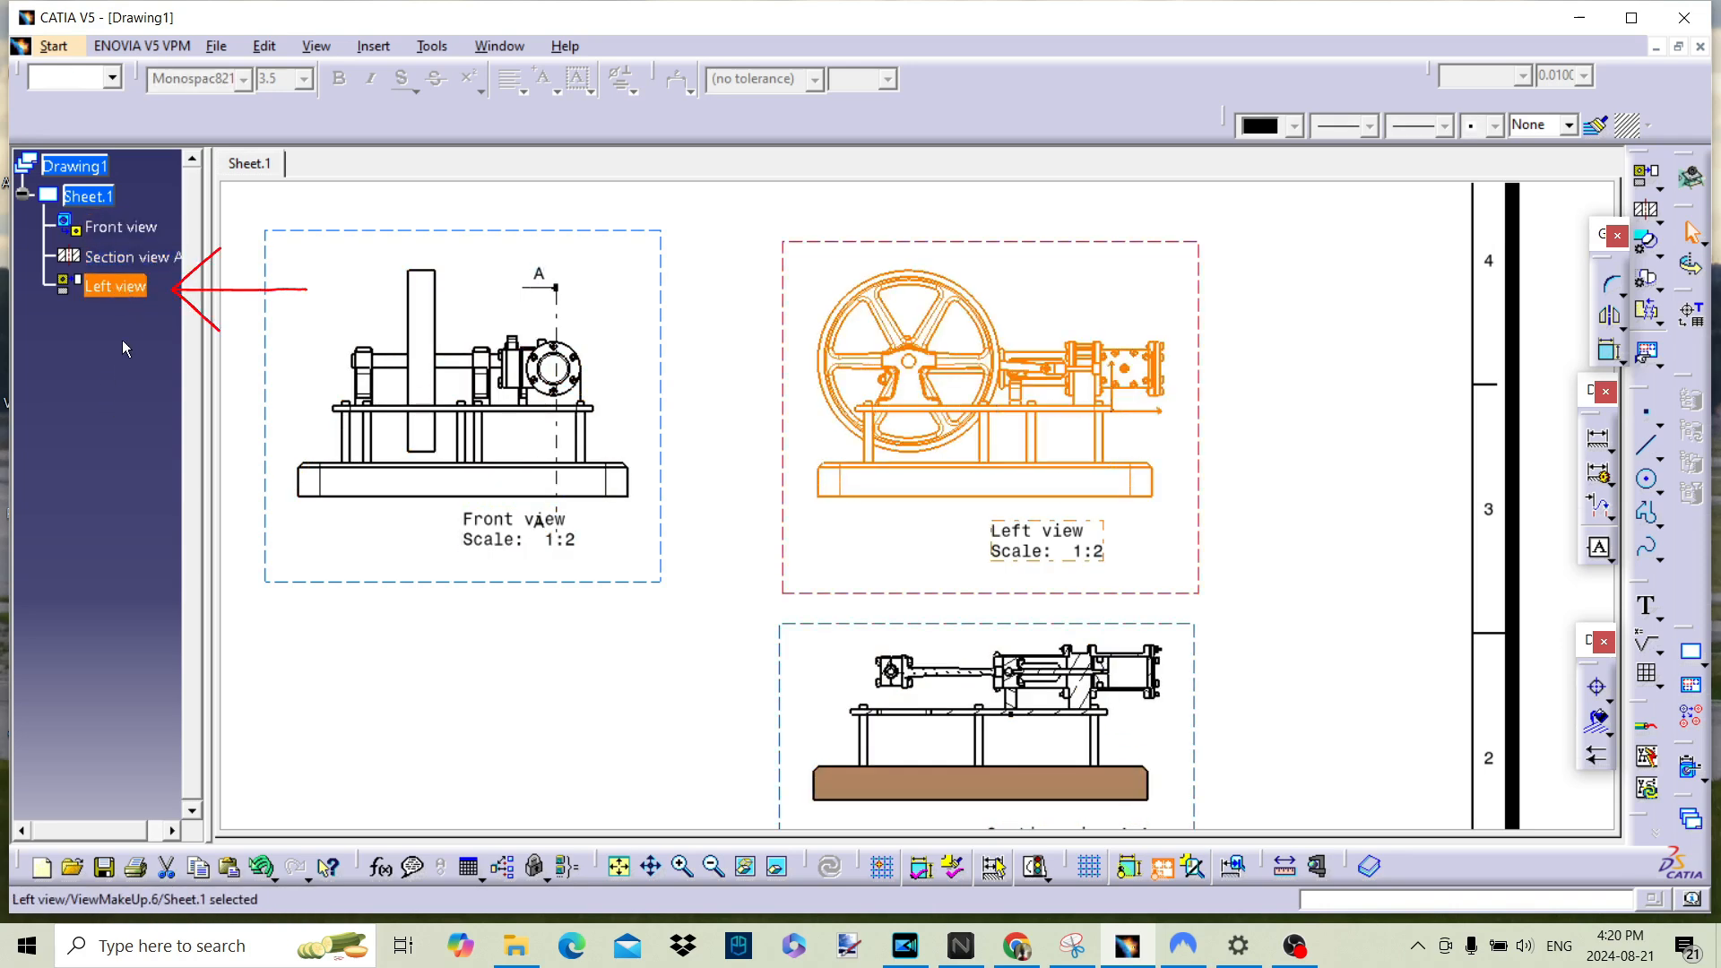
pyautogui.rightClick(109, 285)
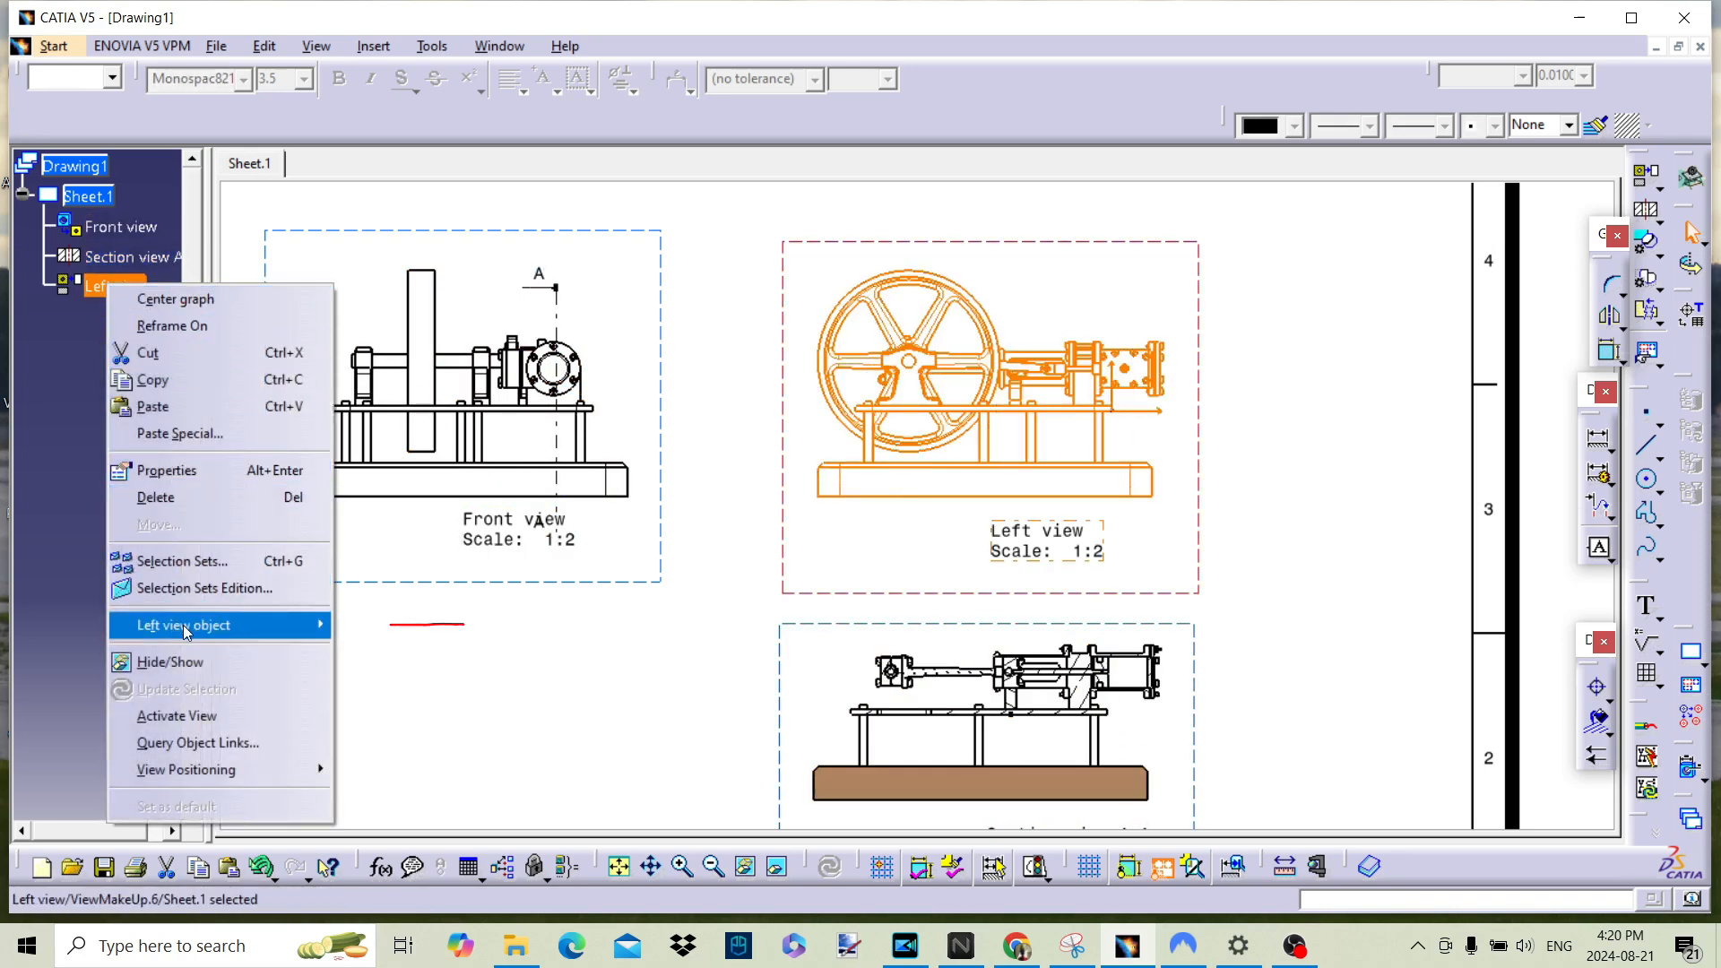
pyautogui.moveTo(224, 624)
pyautogui.moveTo(502, 380)
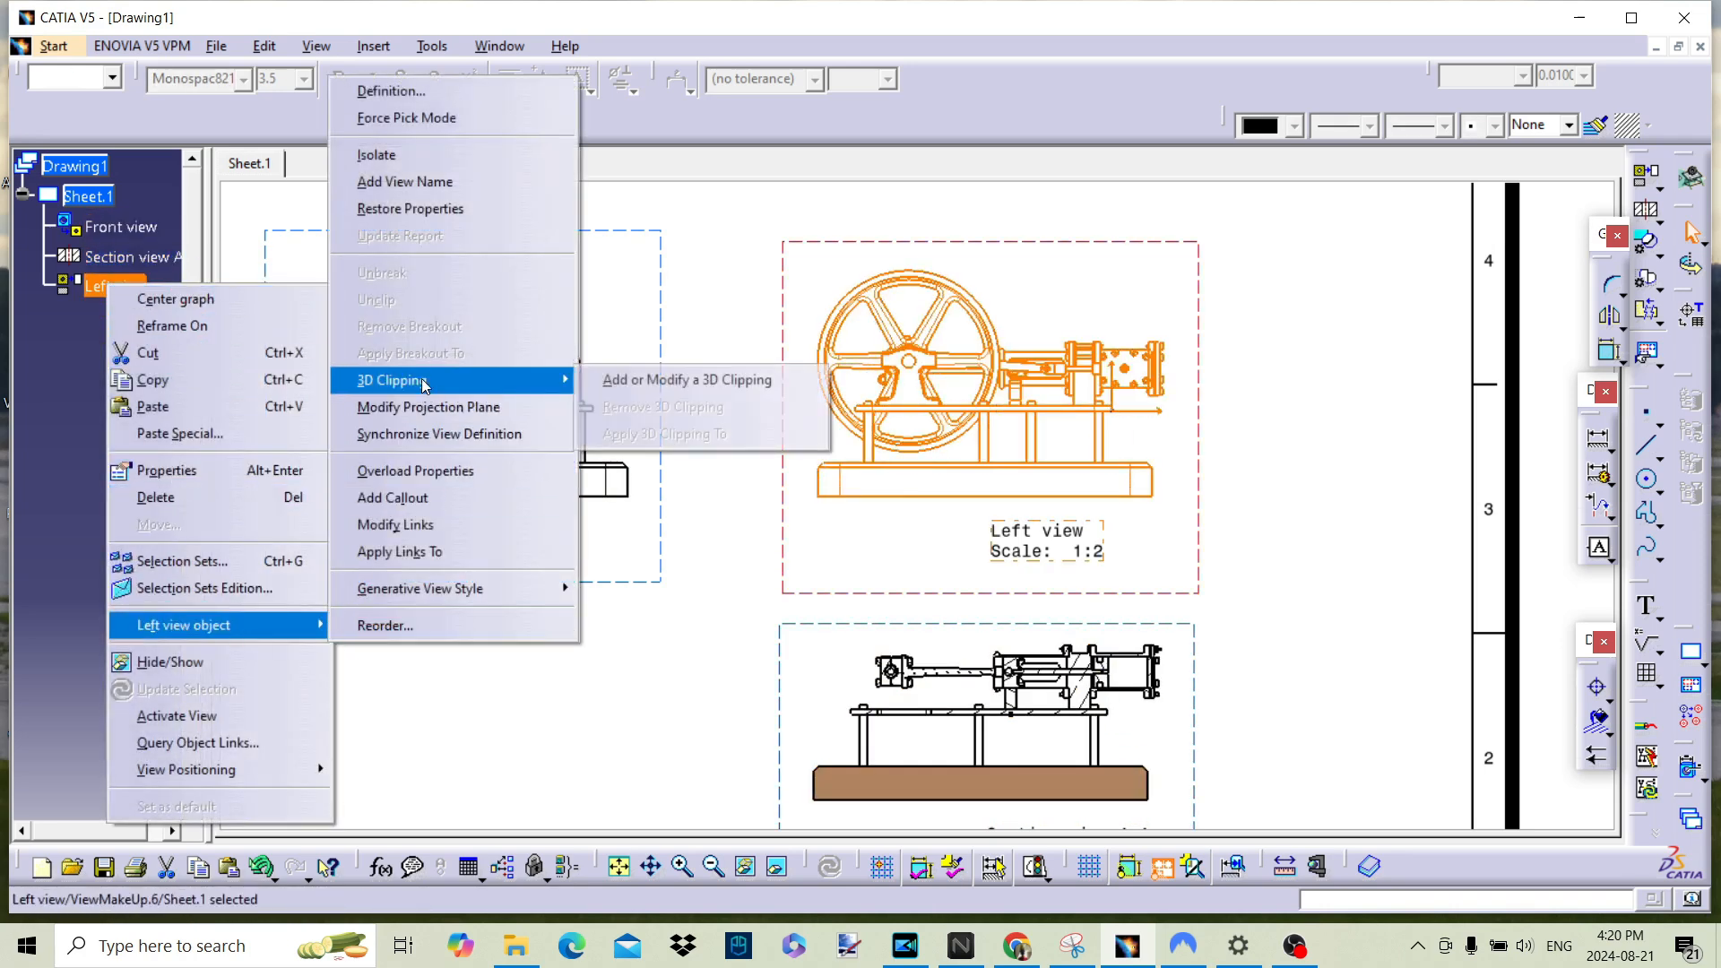
pyautogui.click(659, 380)
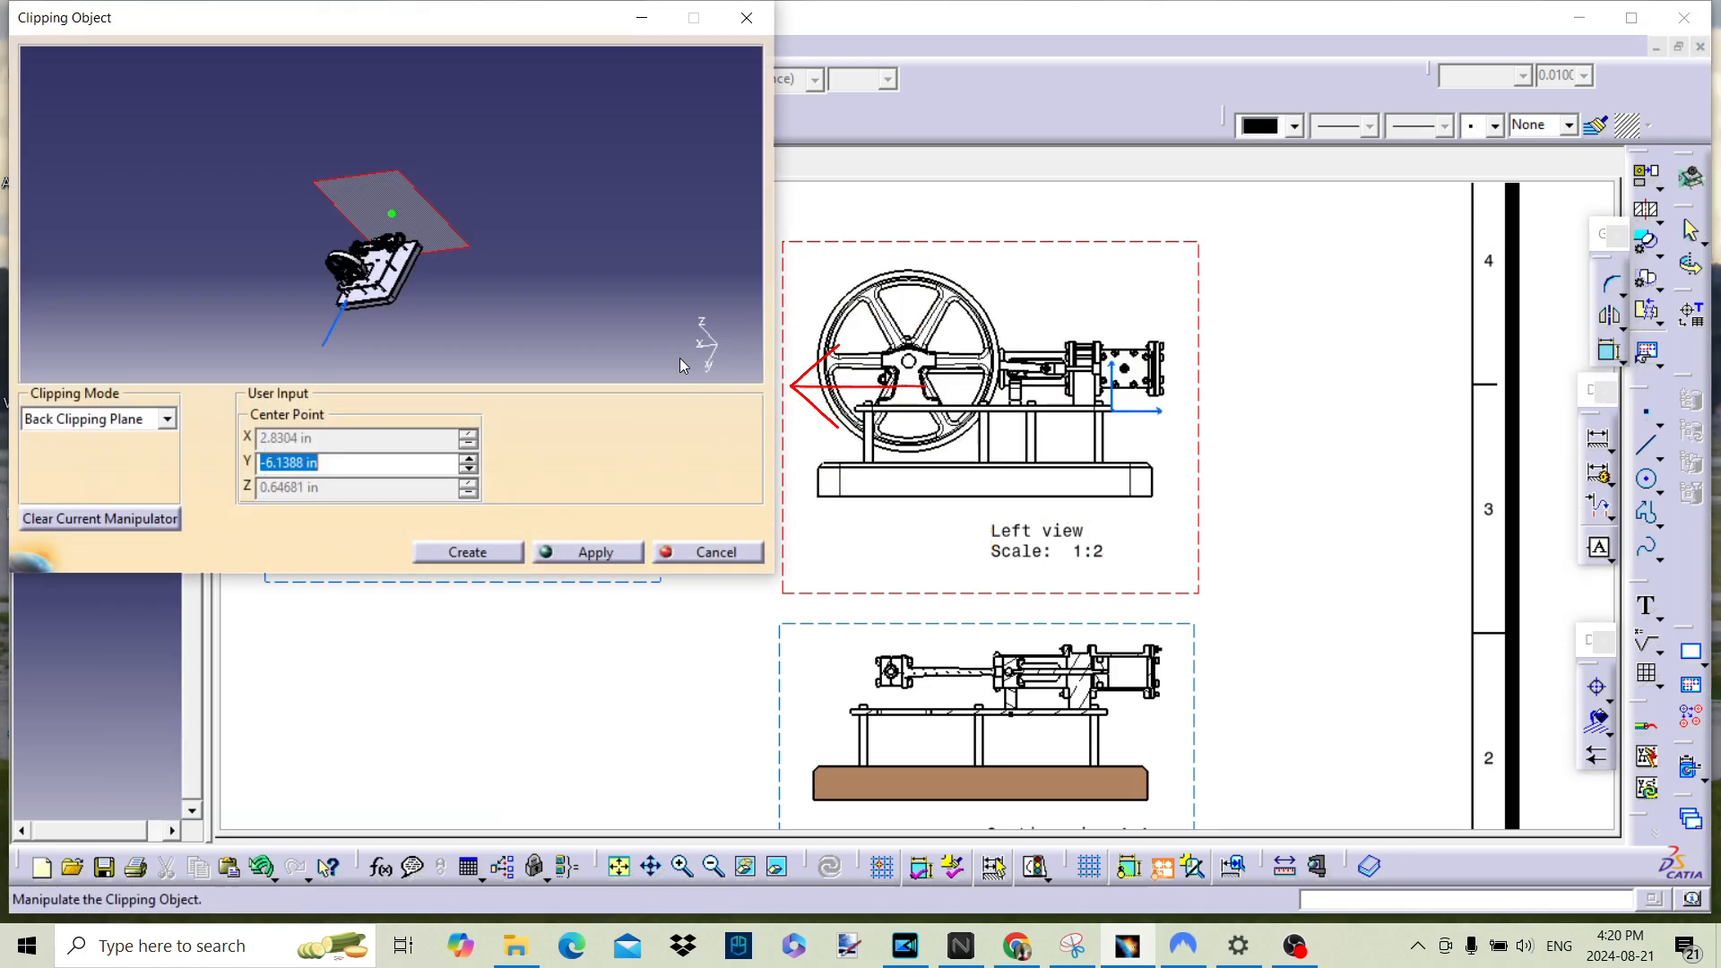
pyautogui.moveTo(630, 254); pyautogui.dragTo(451, 339, button='middle')
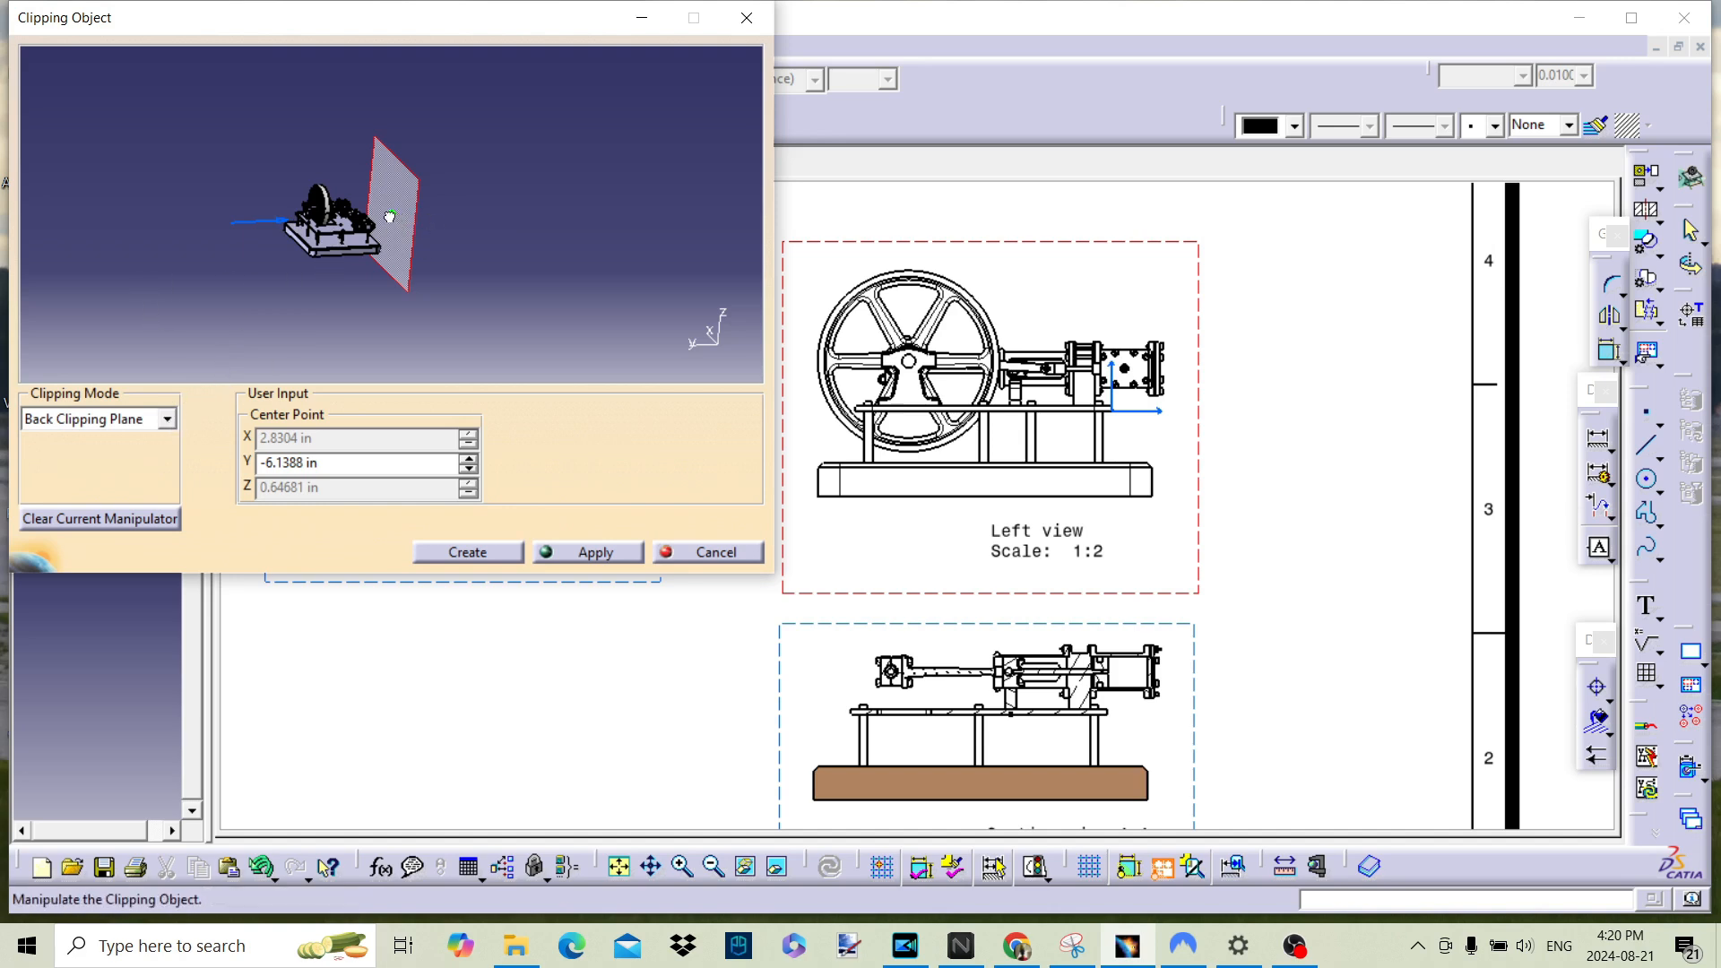
pyautogui.moveTo(389, 220); pyautogui.dragTo(338, 238)
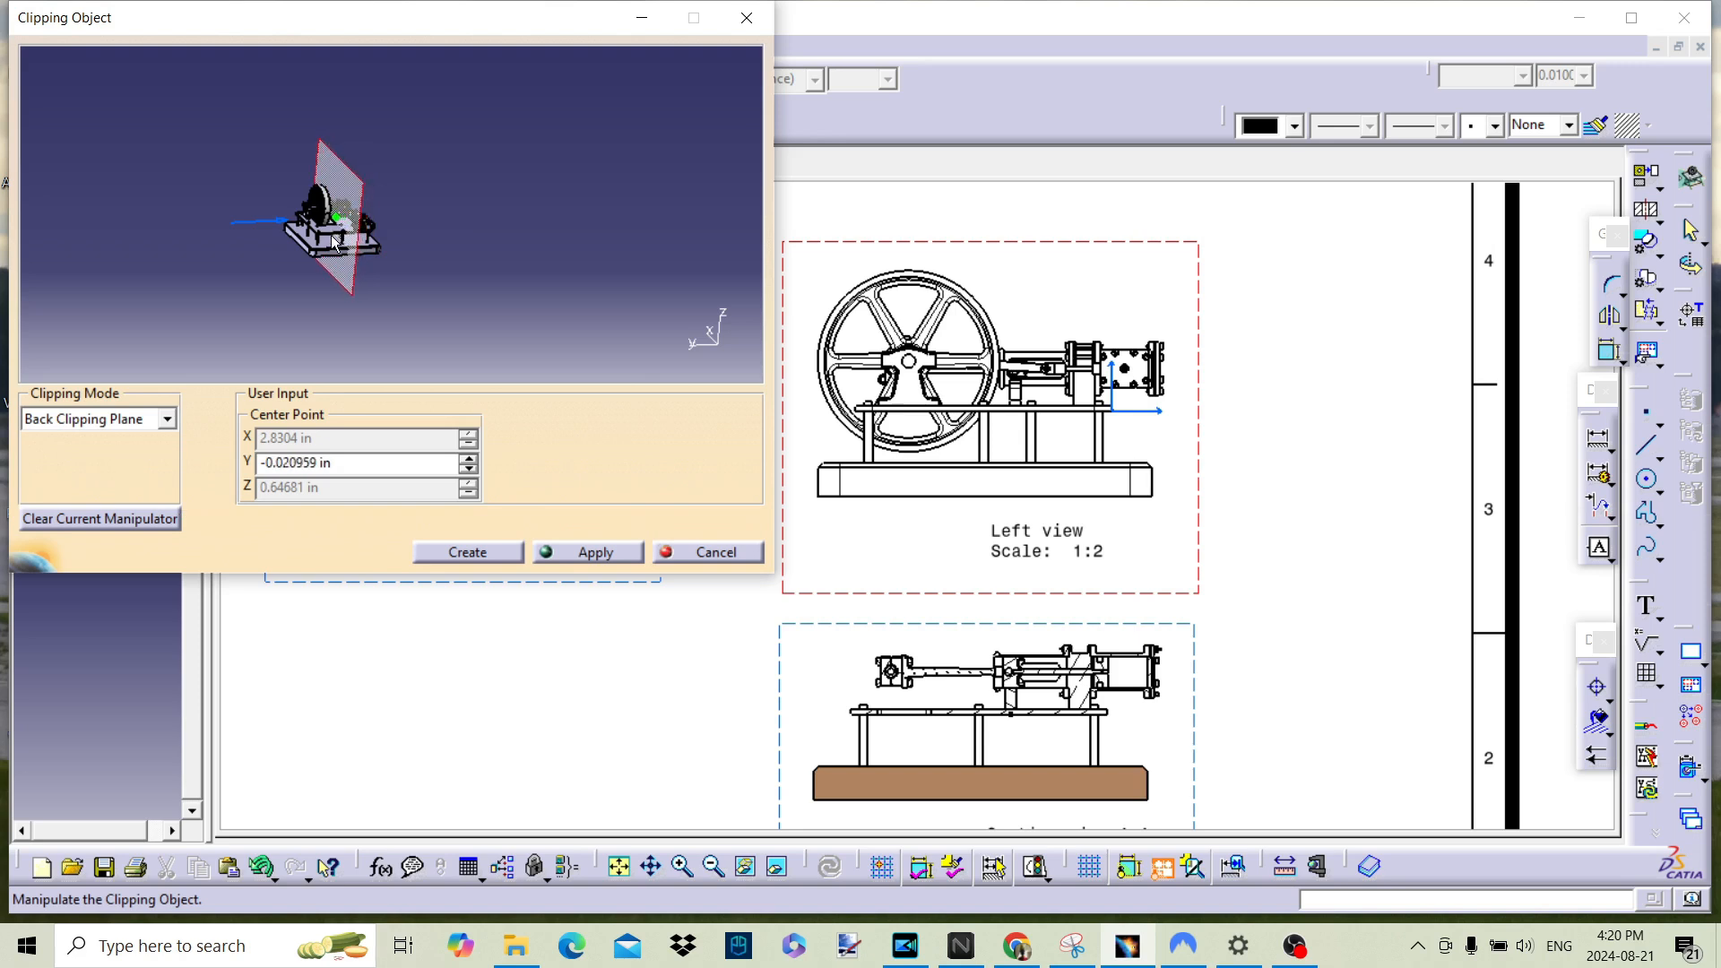
pyautogui.click(614, 557)
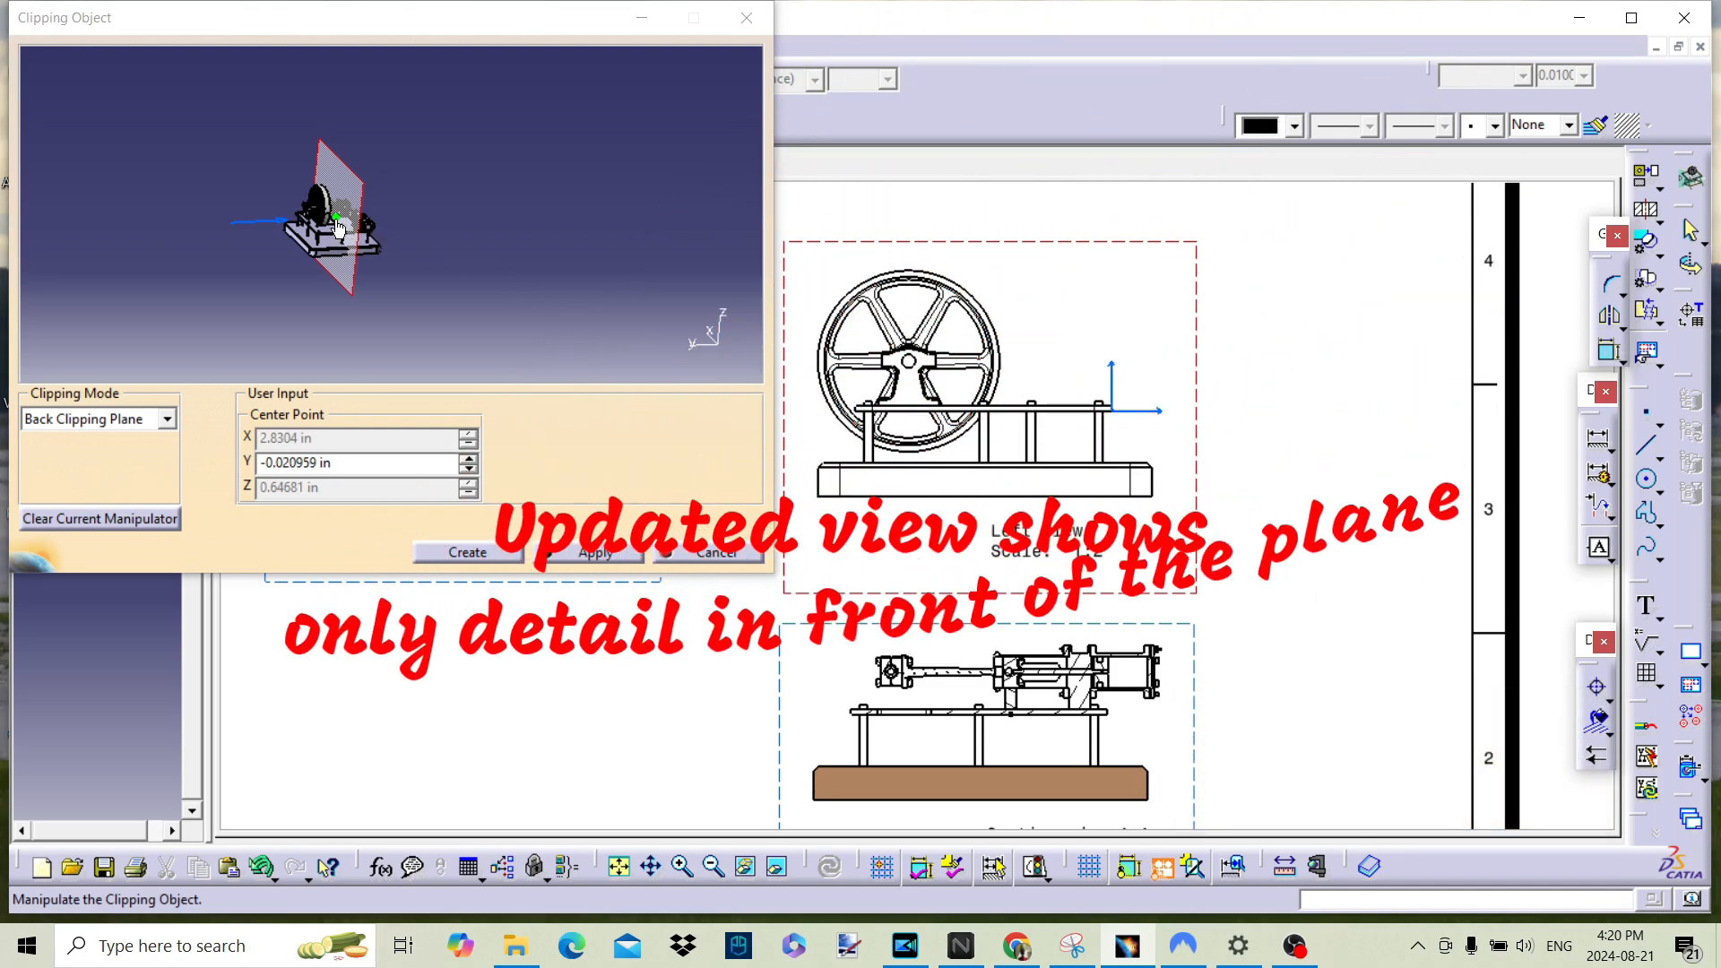
pyautogui.moveTo(338, 230); pyautogui.dragTo(366, 218)
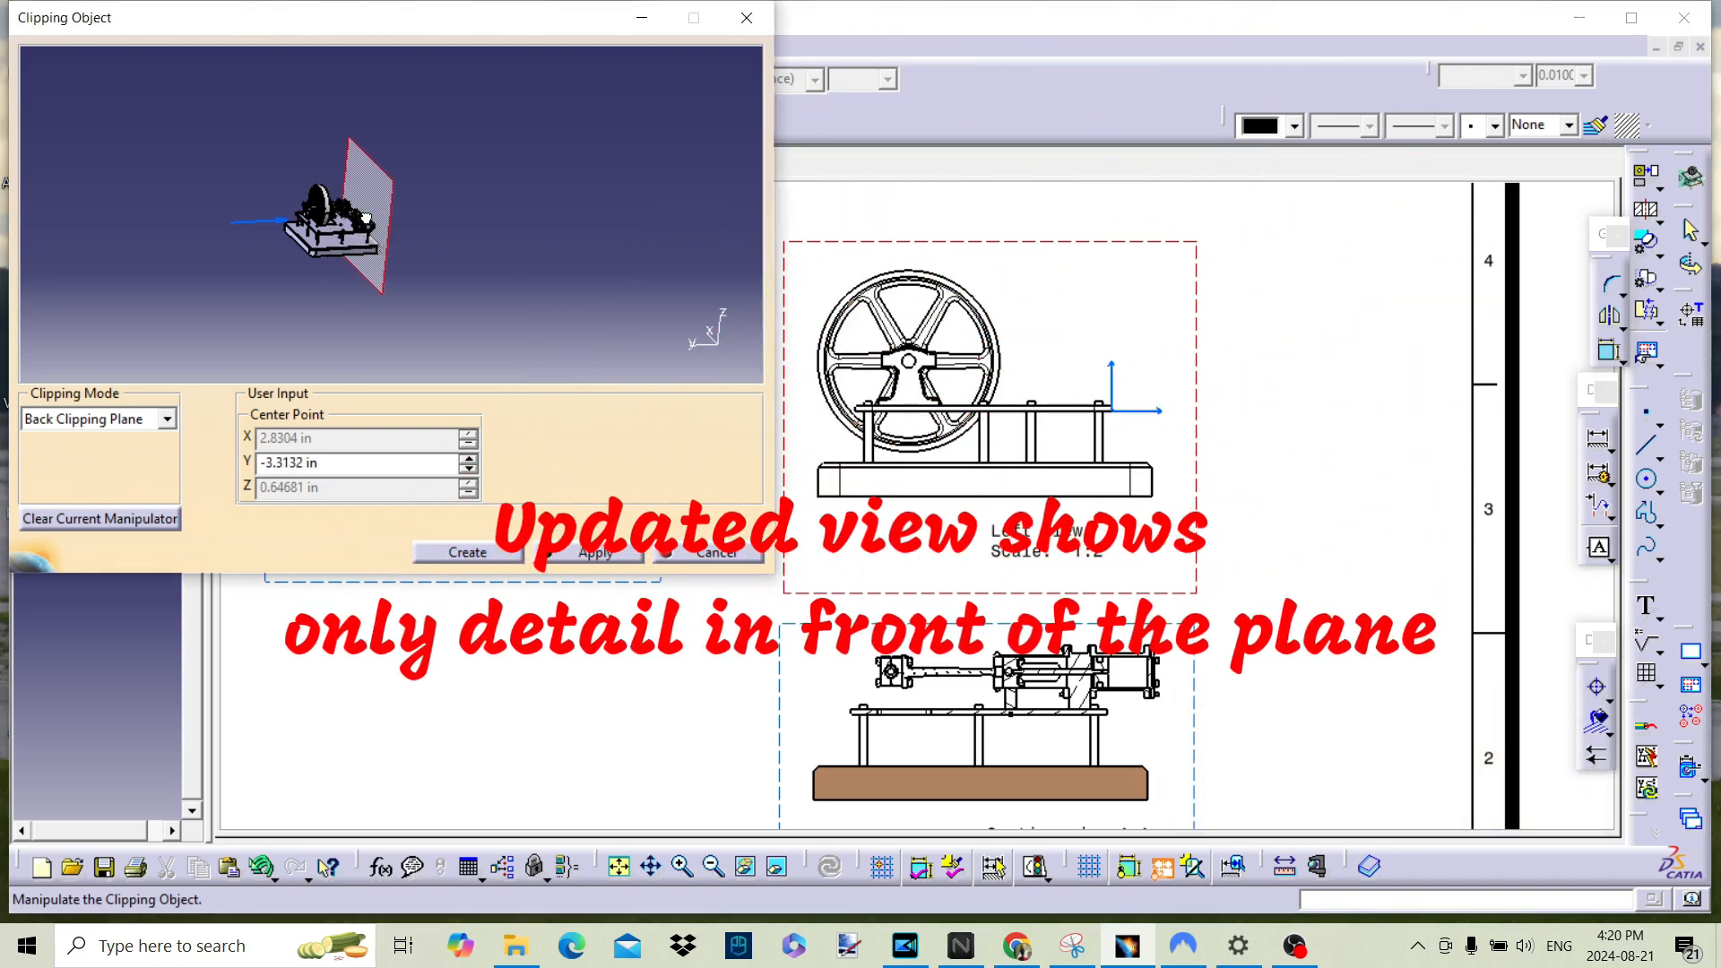
# Step: Apply Clipping By Slice to the left view with a slice about 2.25 in long, centred at about Y 0.82 in
pyautogui.click(166, 420)
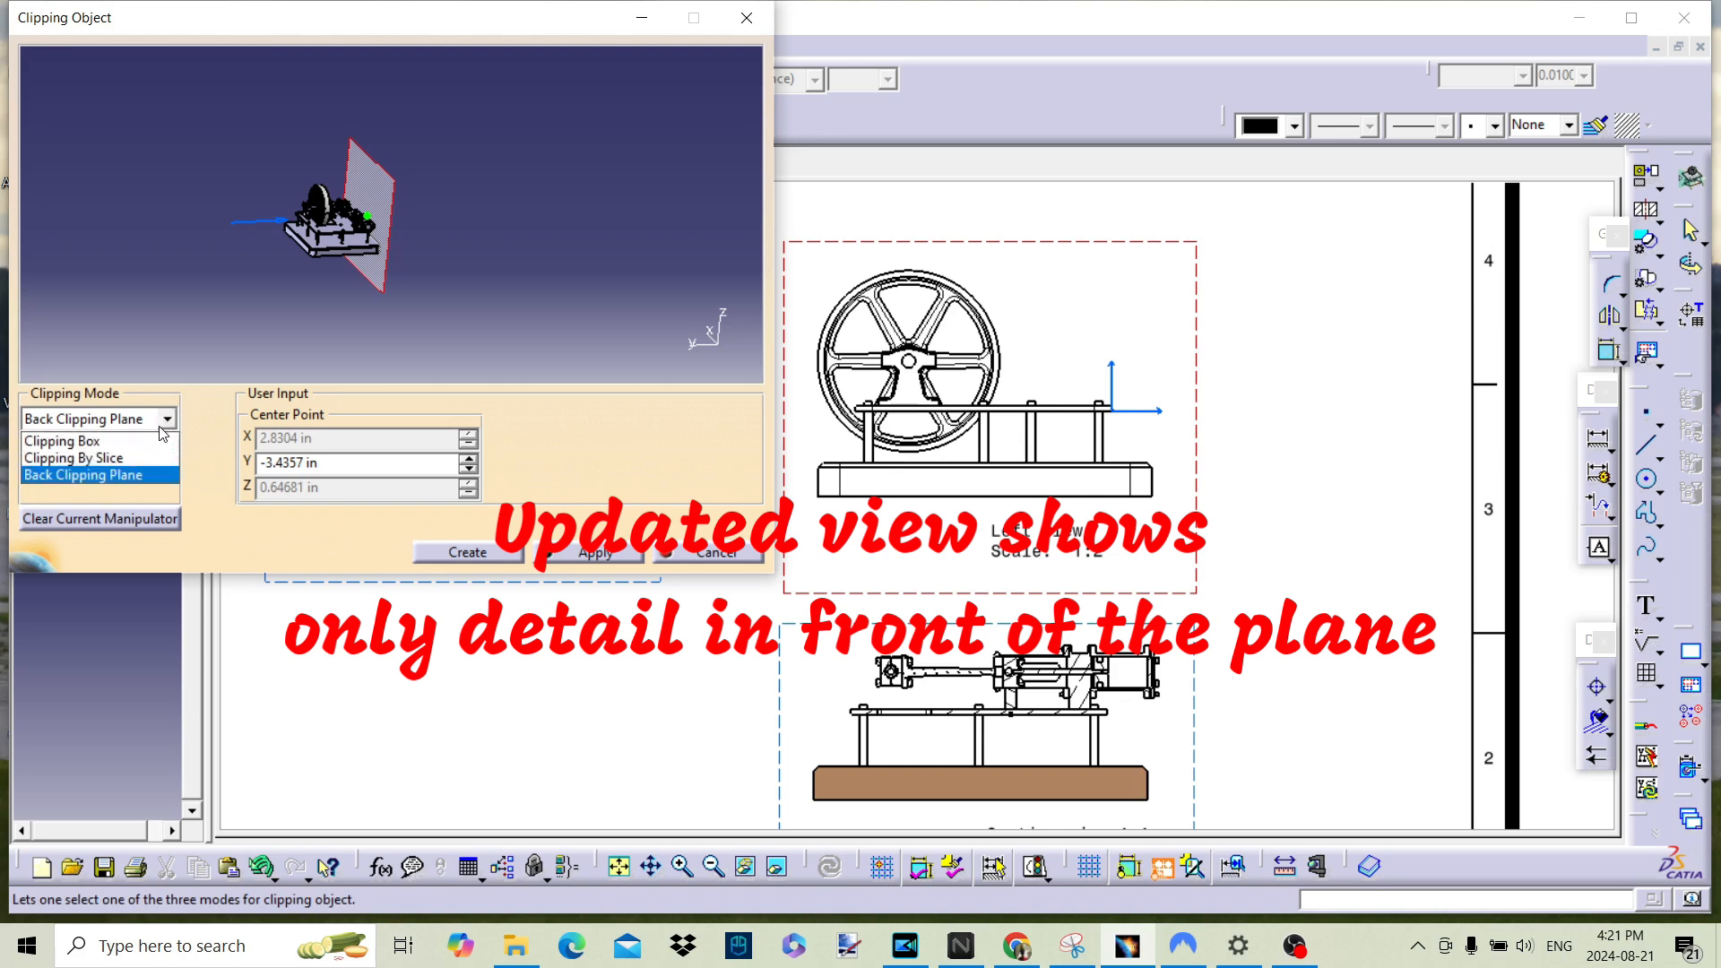
pyautogui.click(137, 459)
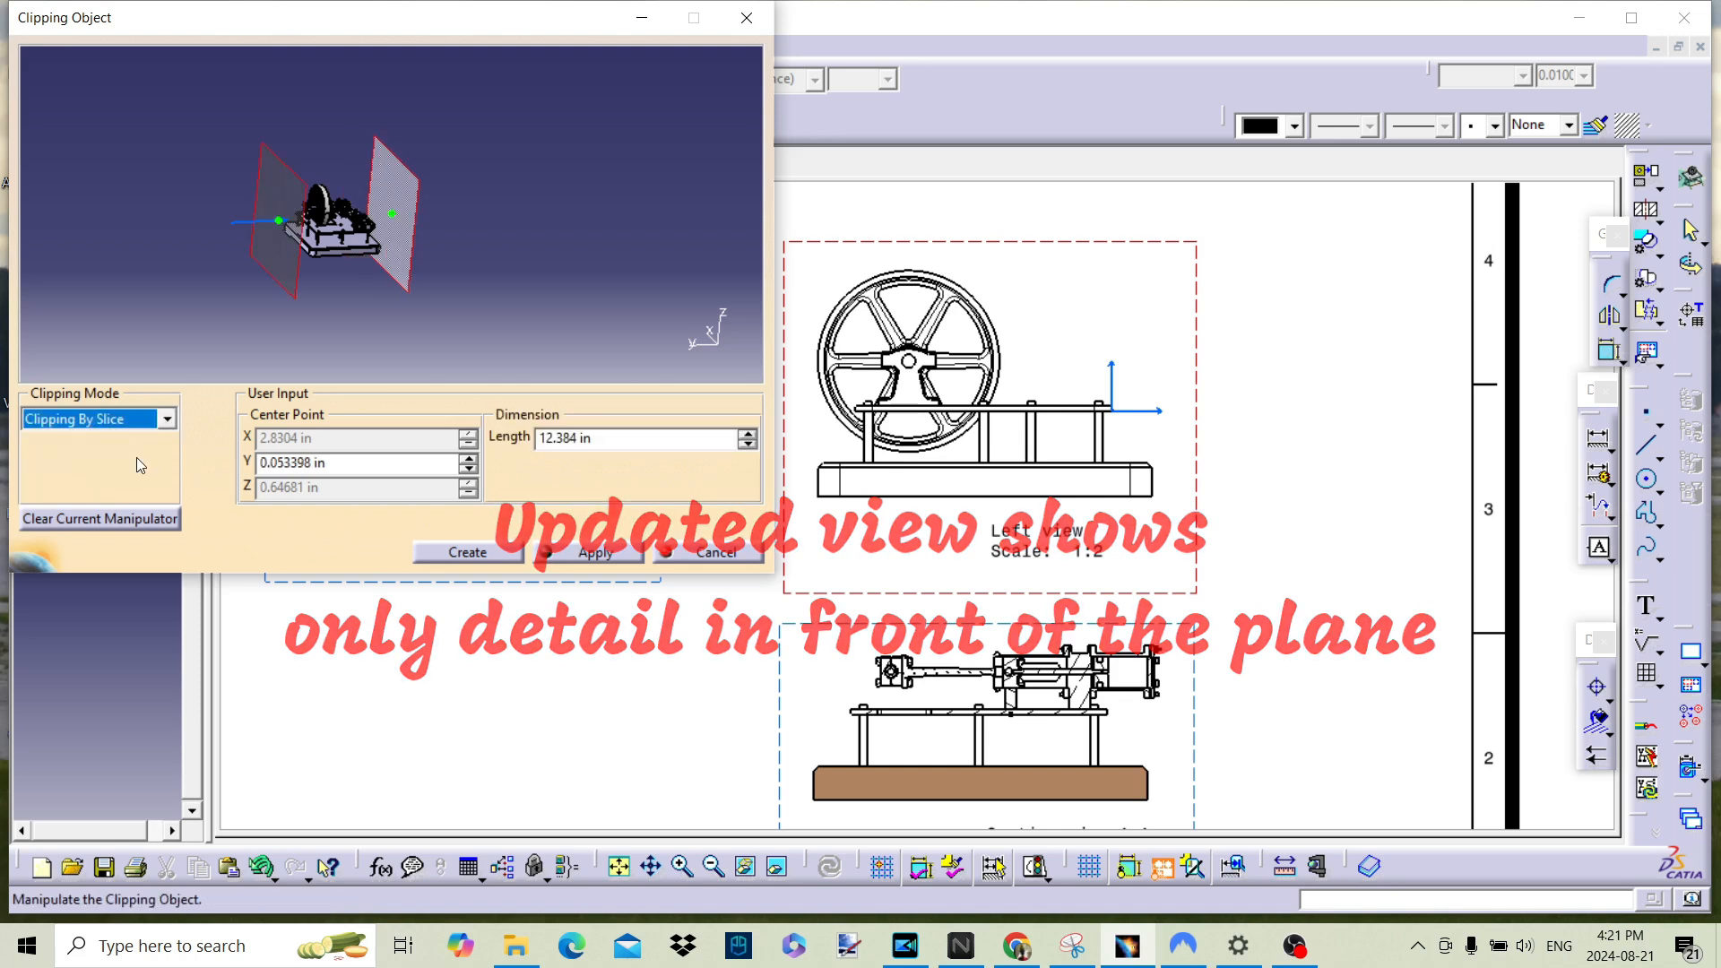
pyautogui.moveTo(385, 210); pyautogui.dragTo(336, 250)
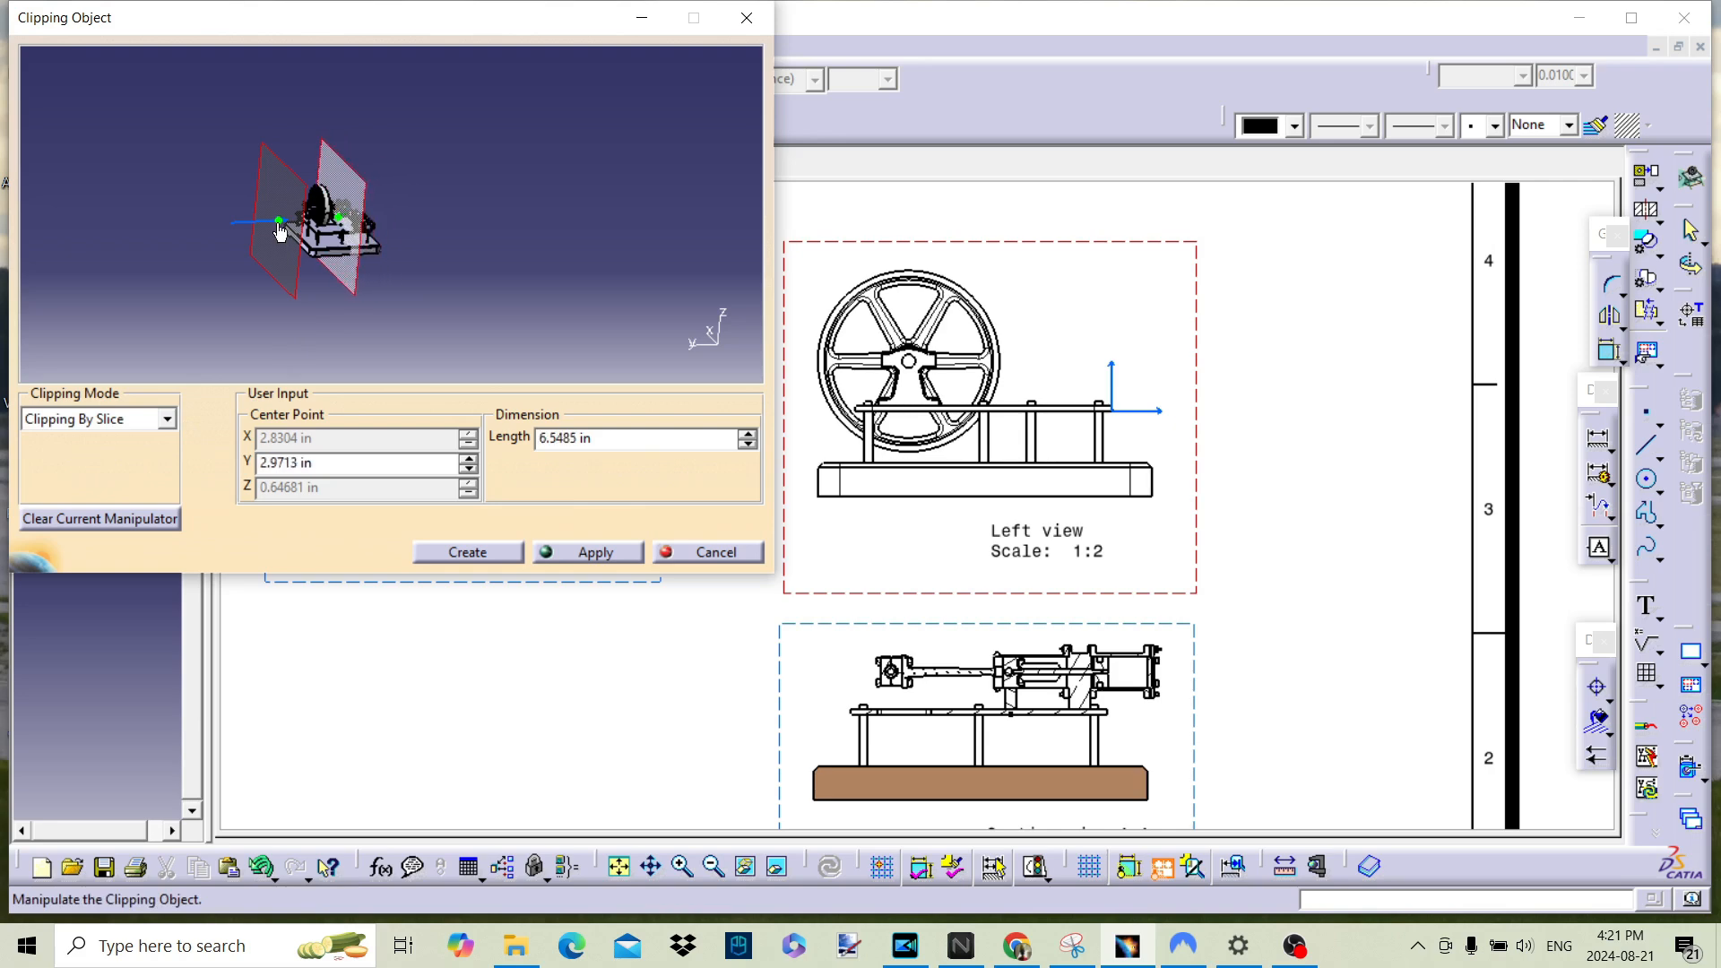
pyautogui.moveTo(303, 225); pyautogui.dragTo(375, 261)
pyautogui.moveTo(375, 261); pyautogui.dragTo(394, 148, button='middle')
pyautogui.moveTo(444, 321); pyautogui.dragTo(457, 138, button='middle')
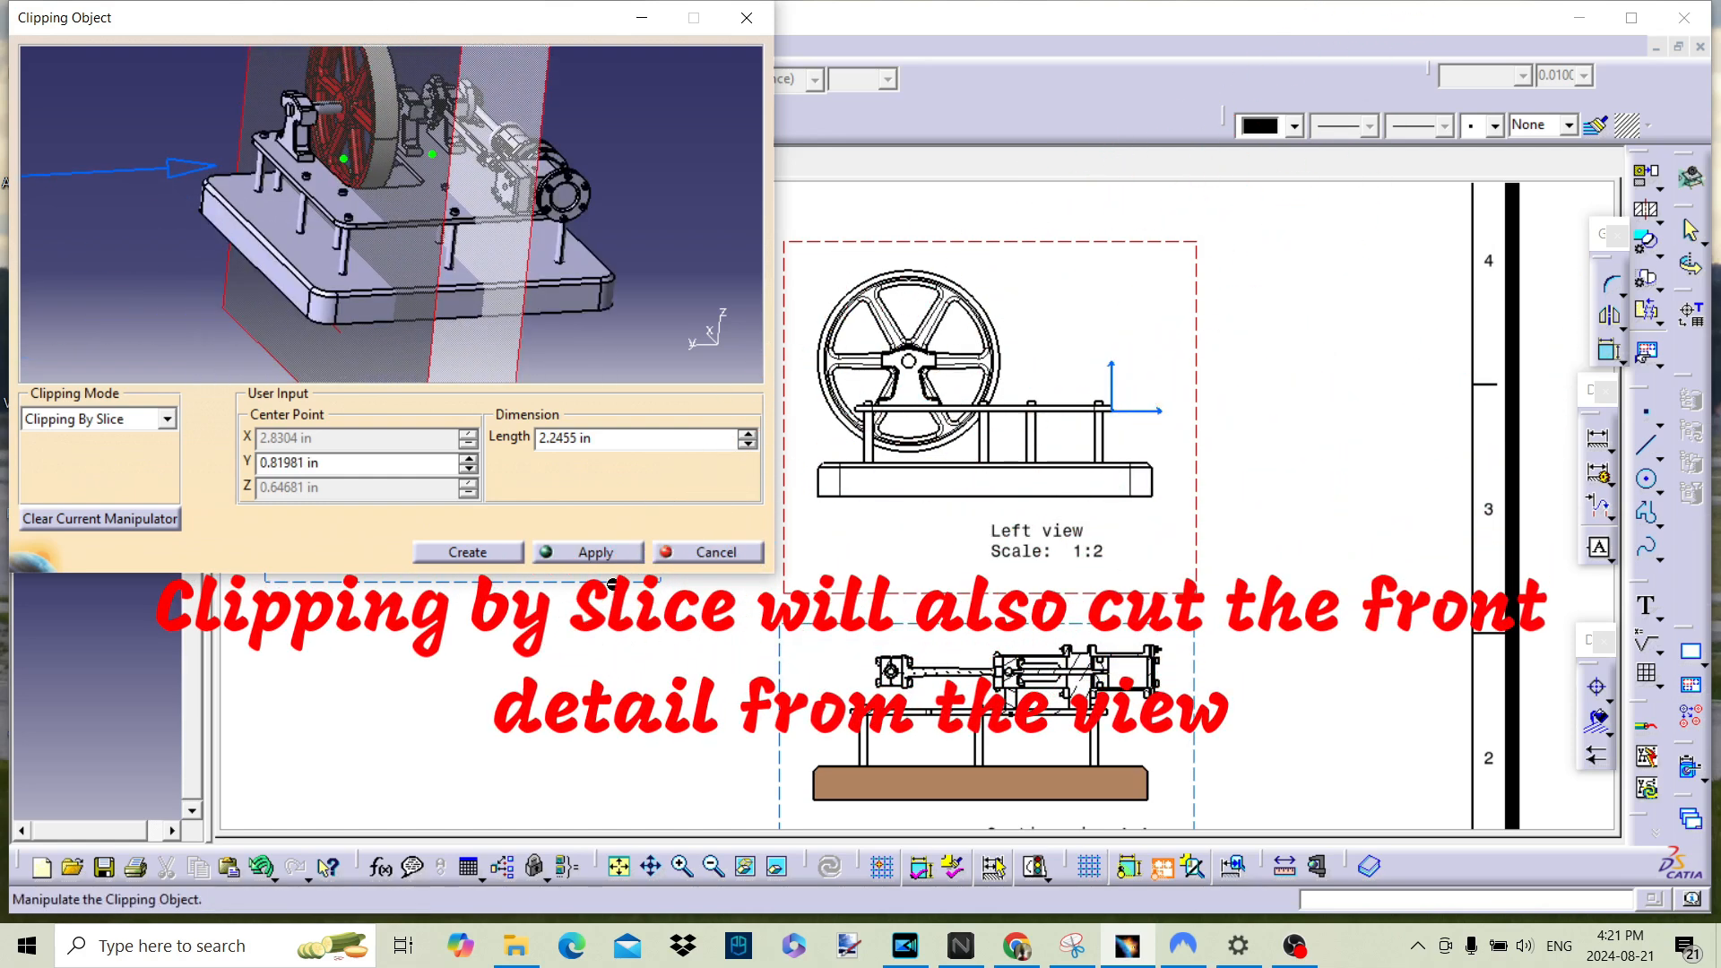
pyautogui.click(596, 553)
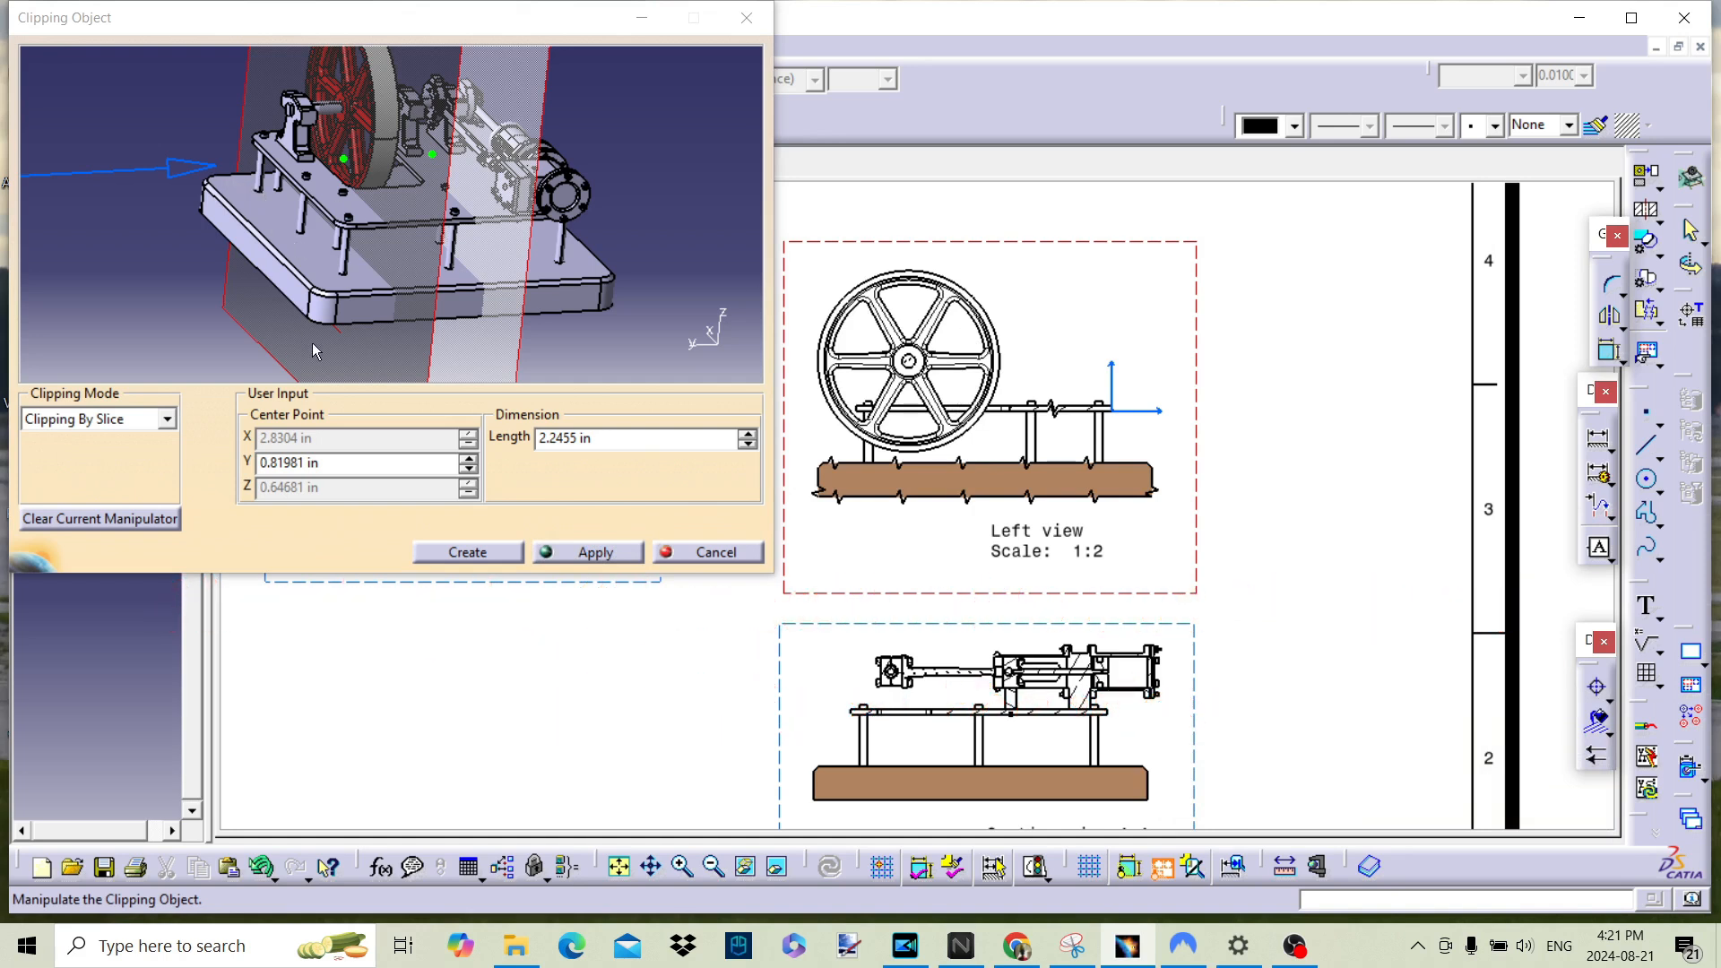
# Step: Apply a Clipping Box around the flywheel to the left view, about 2.4 in long and 6.96 in wide
pyautogui.click(167, 421)
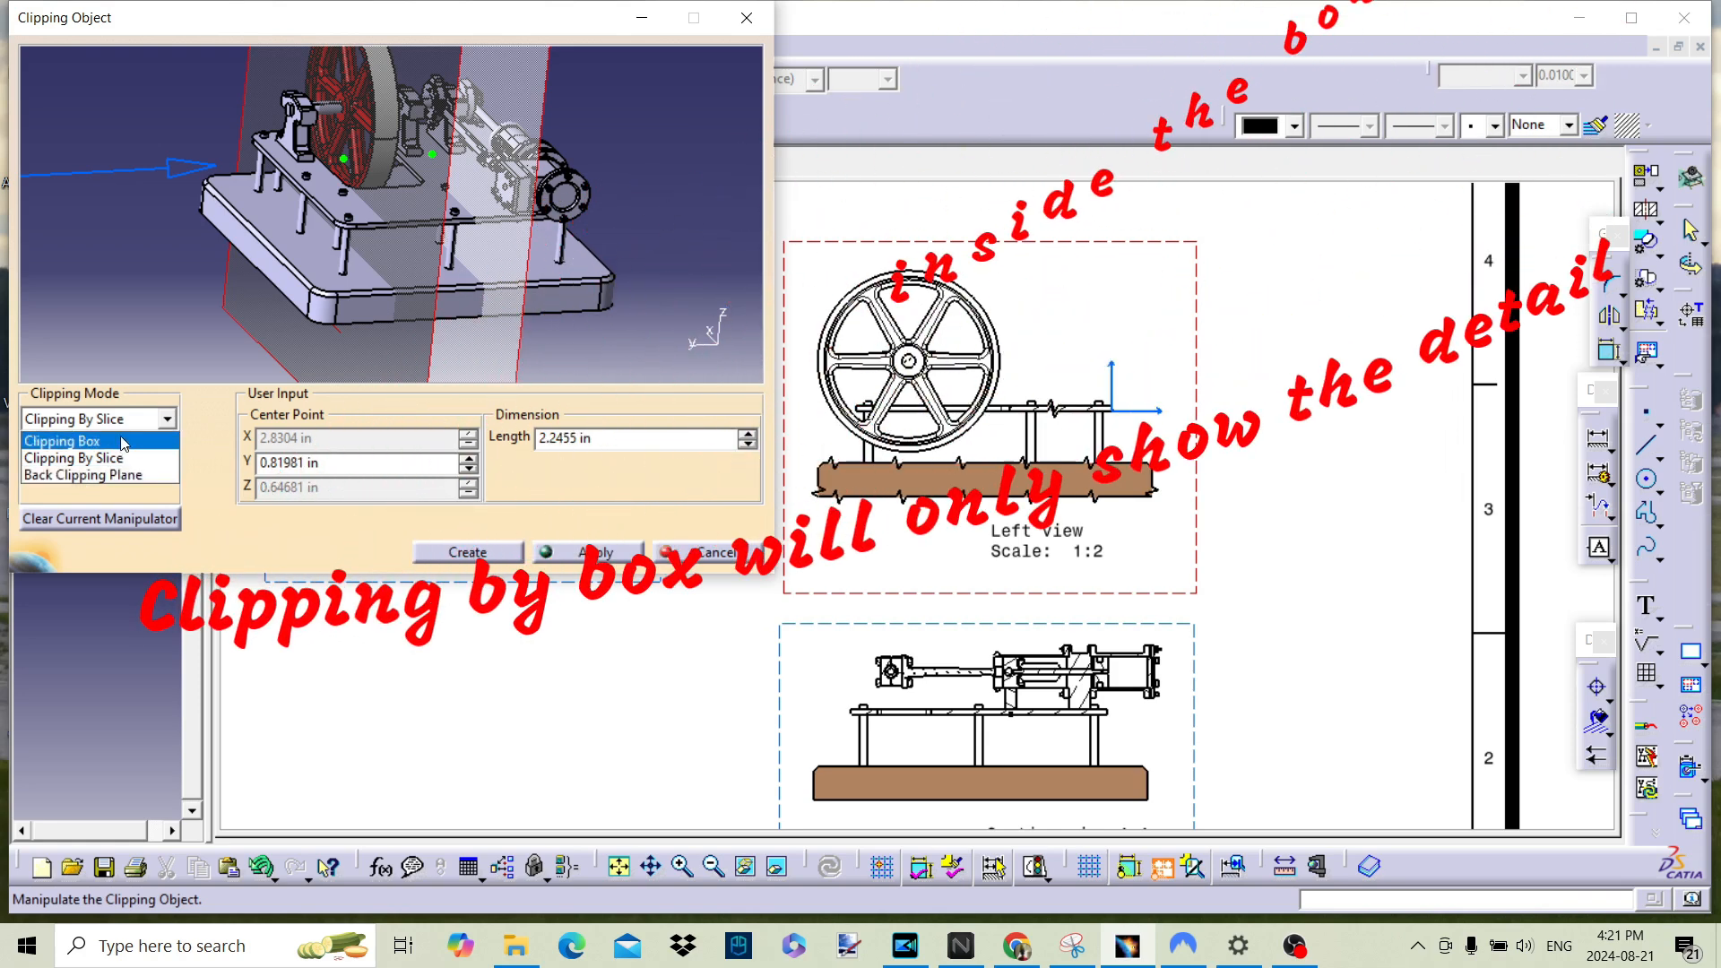
pyautogui.click(123, 442)
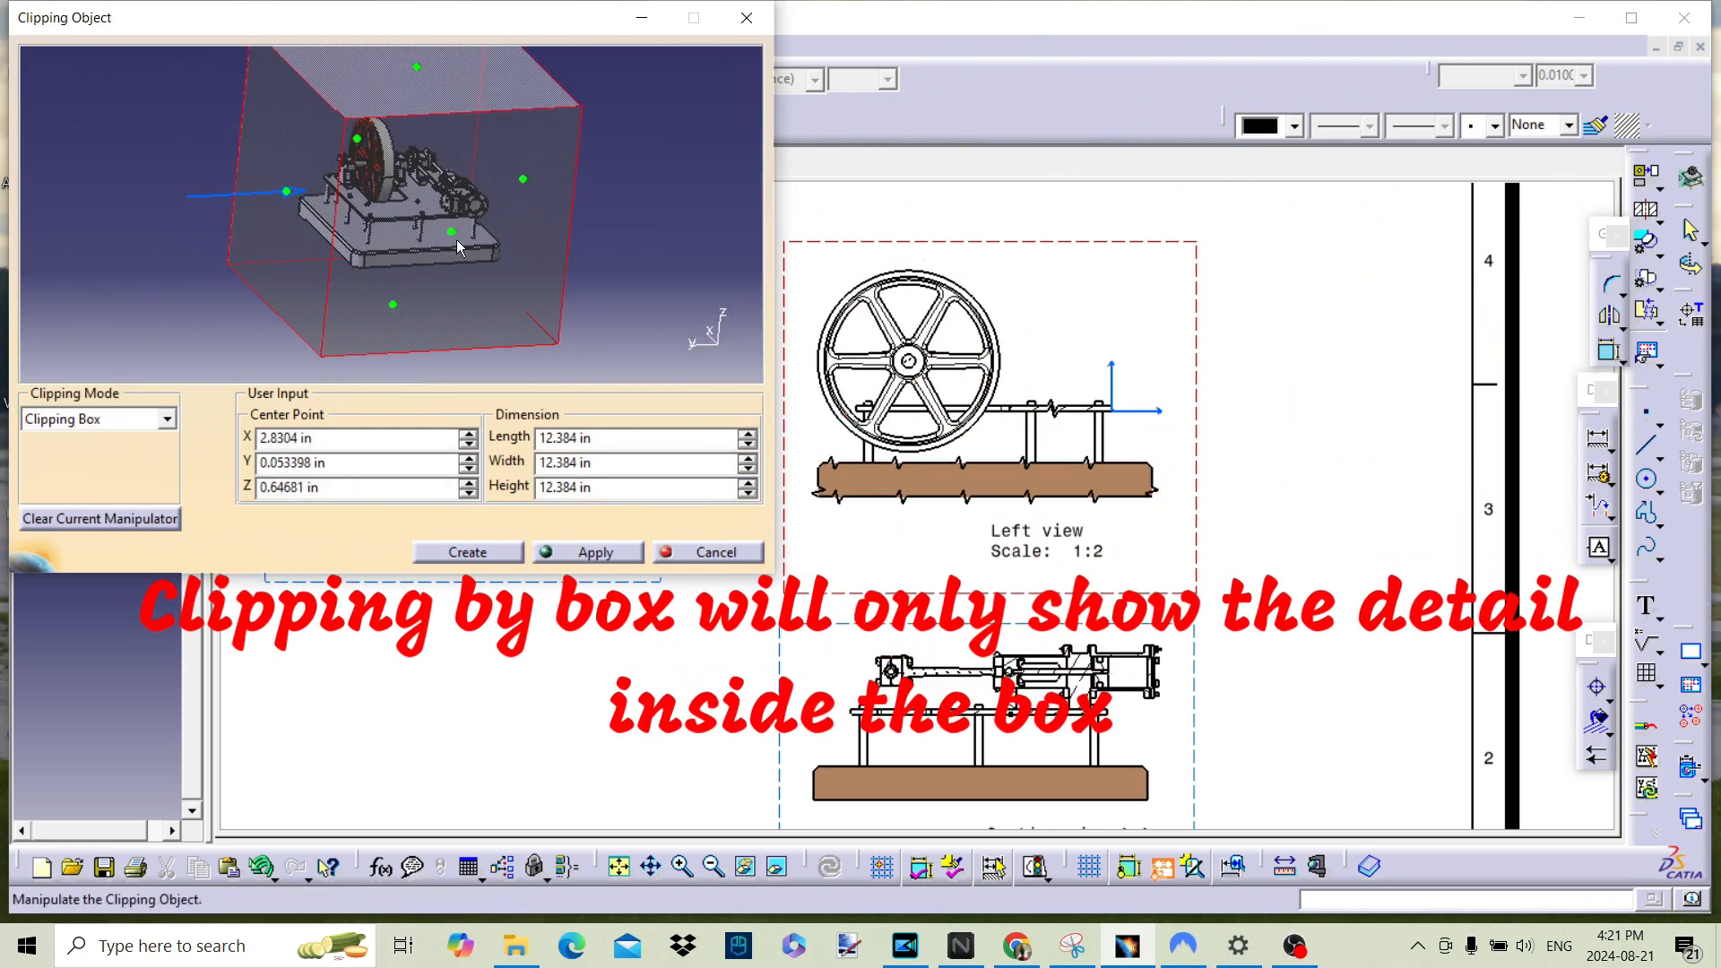
pyautogui.moveTo(456, 240); pyautogui.dragTo(436, 191)
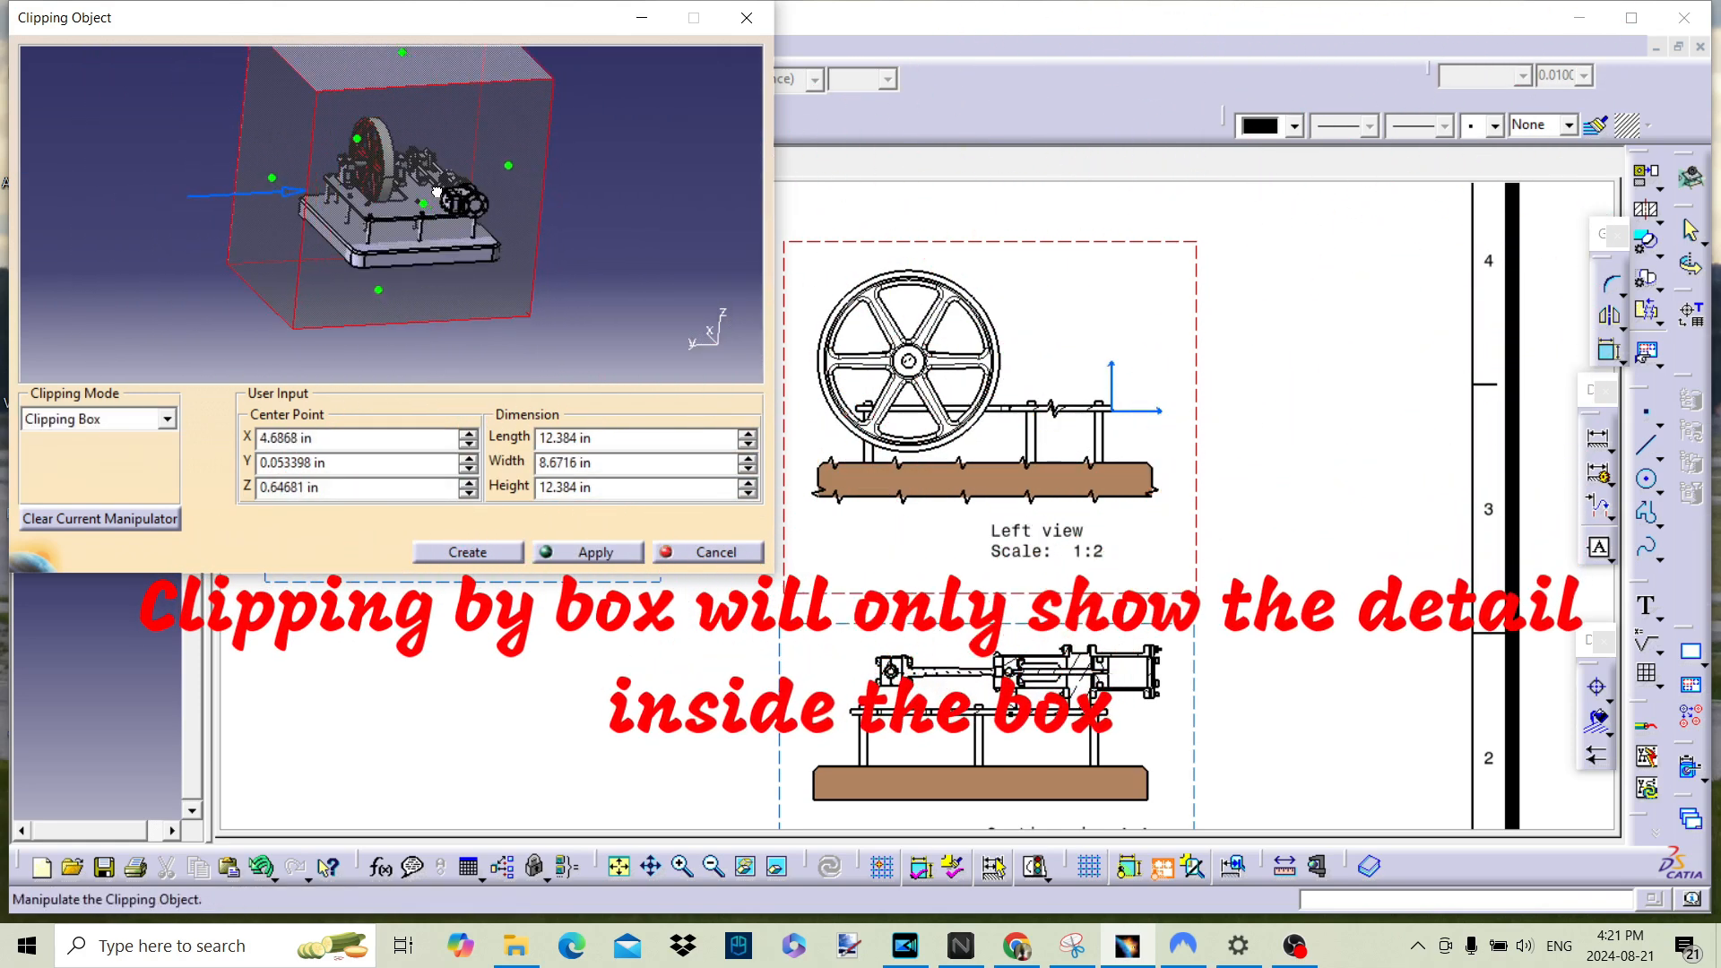
pyautogui.moveTo(363, 178); pyautogui.dragTo(391, 259, button='middle')
pyautogui.moveTo(302, 262); pyautogui.dragTo(391, 256)
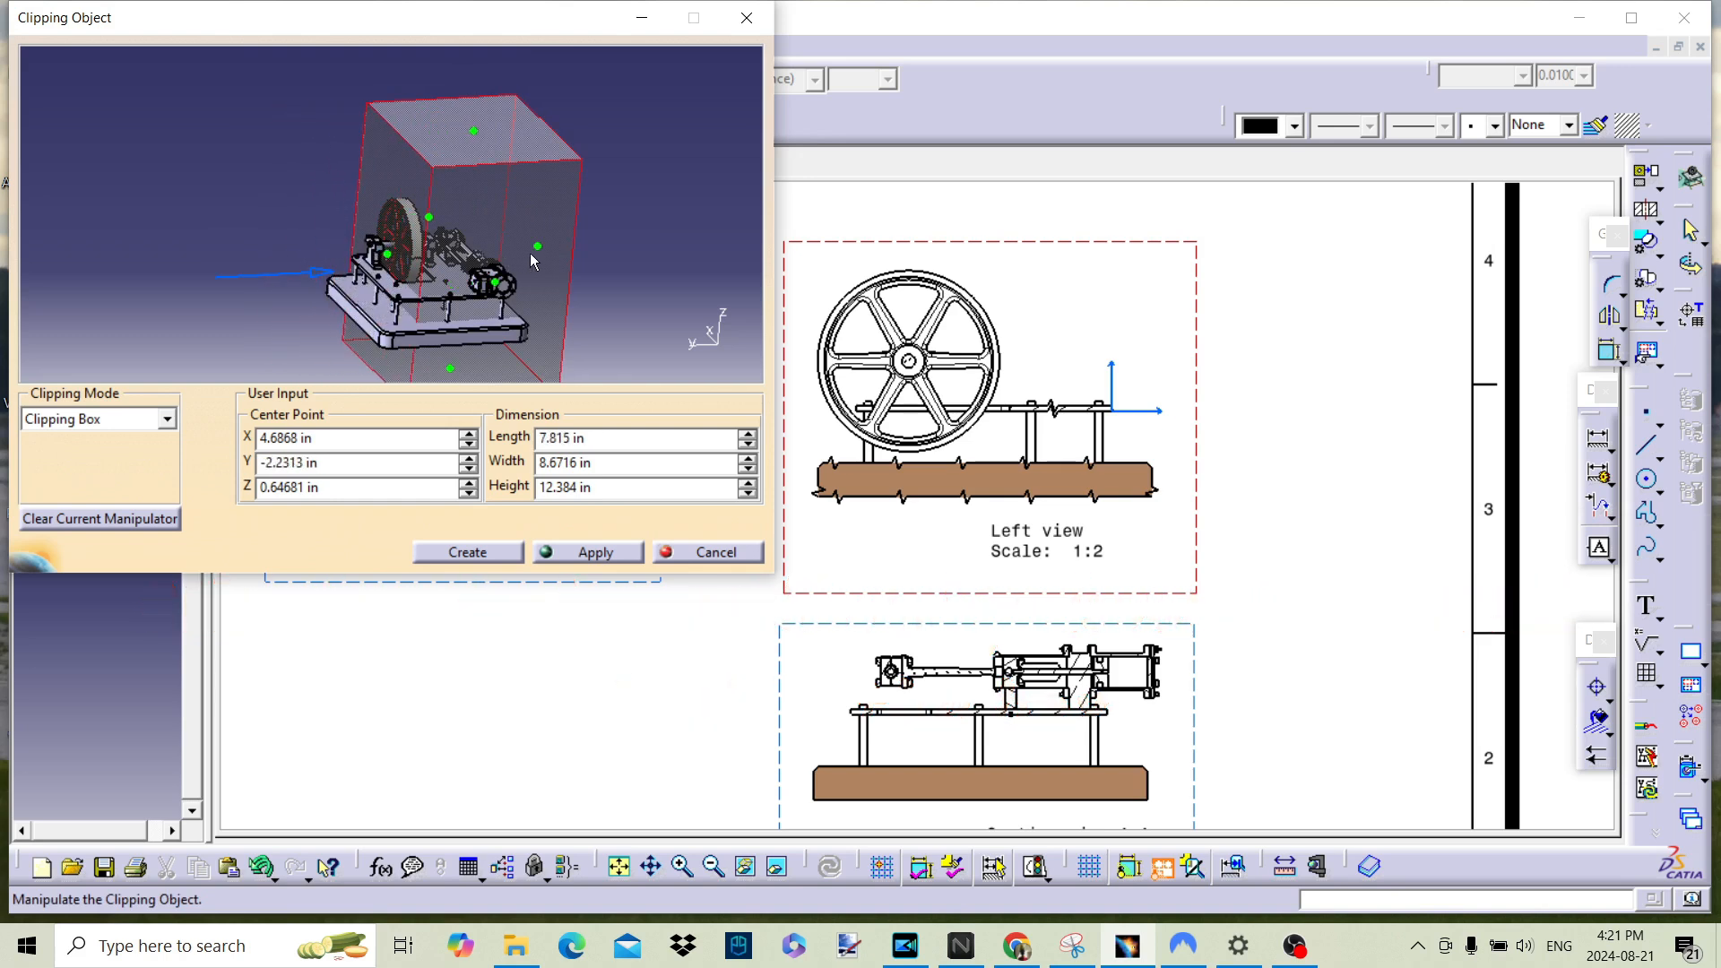
pyautogui.moveTo(539, 259); pyautogui.dragTo(390, 242)
pyautogui.click(576, 561)
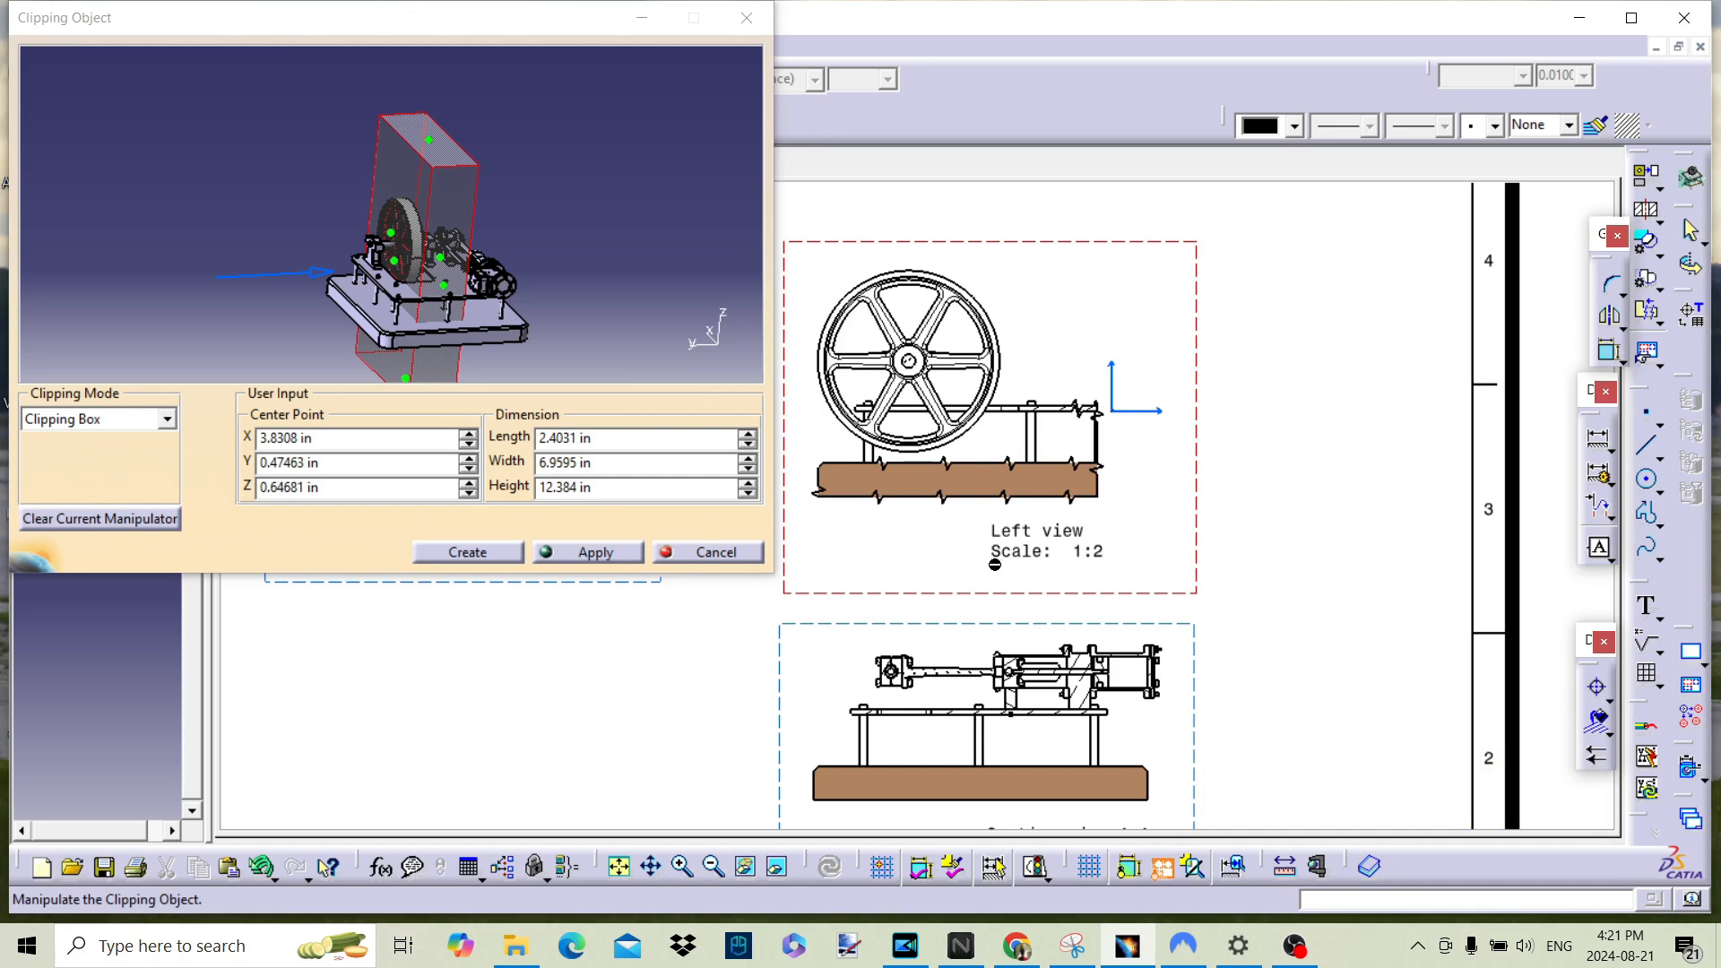
# Step: Create a back clipping plane for the left view at about Y -0.54 in
pyautogui.click(165, 420)
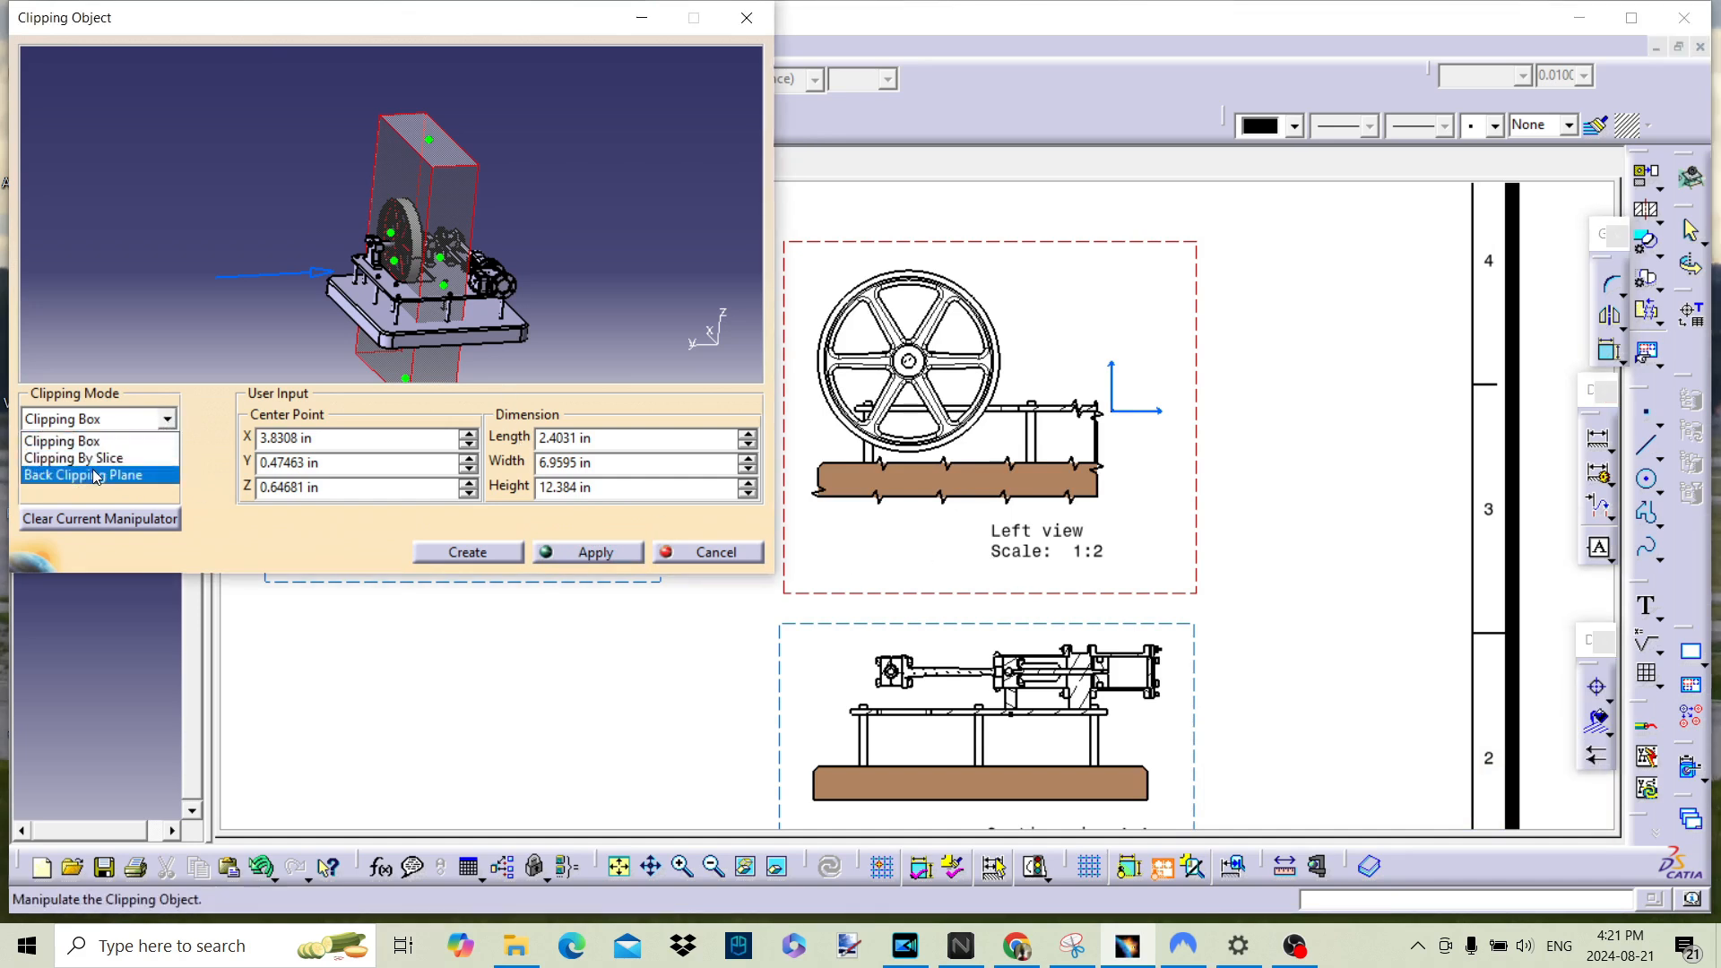
pyautogui.click(98, 476)
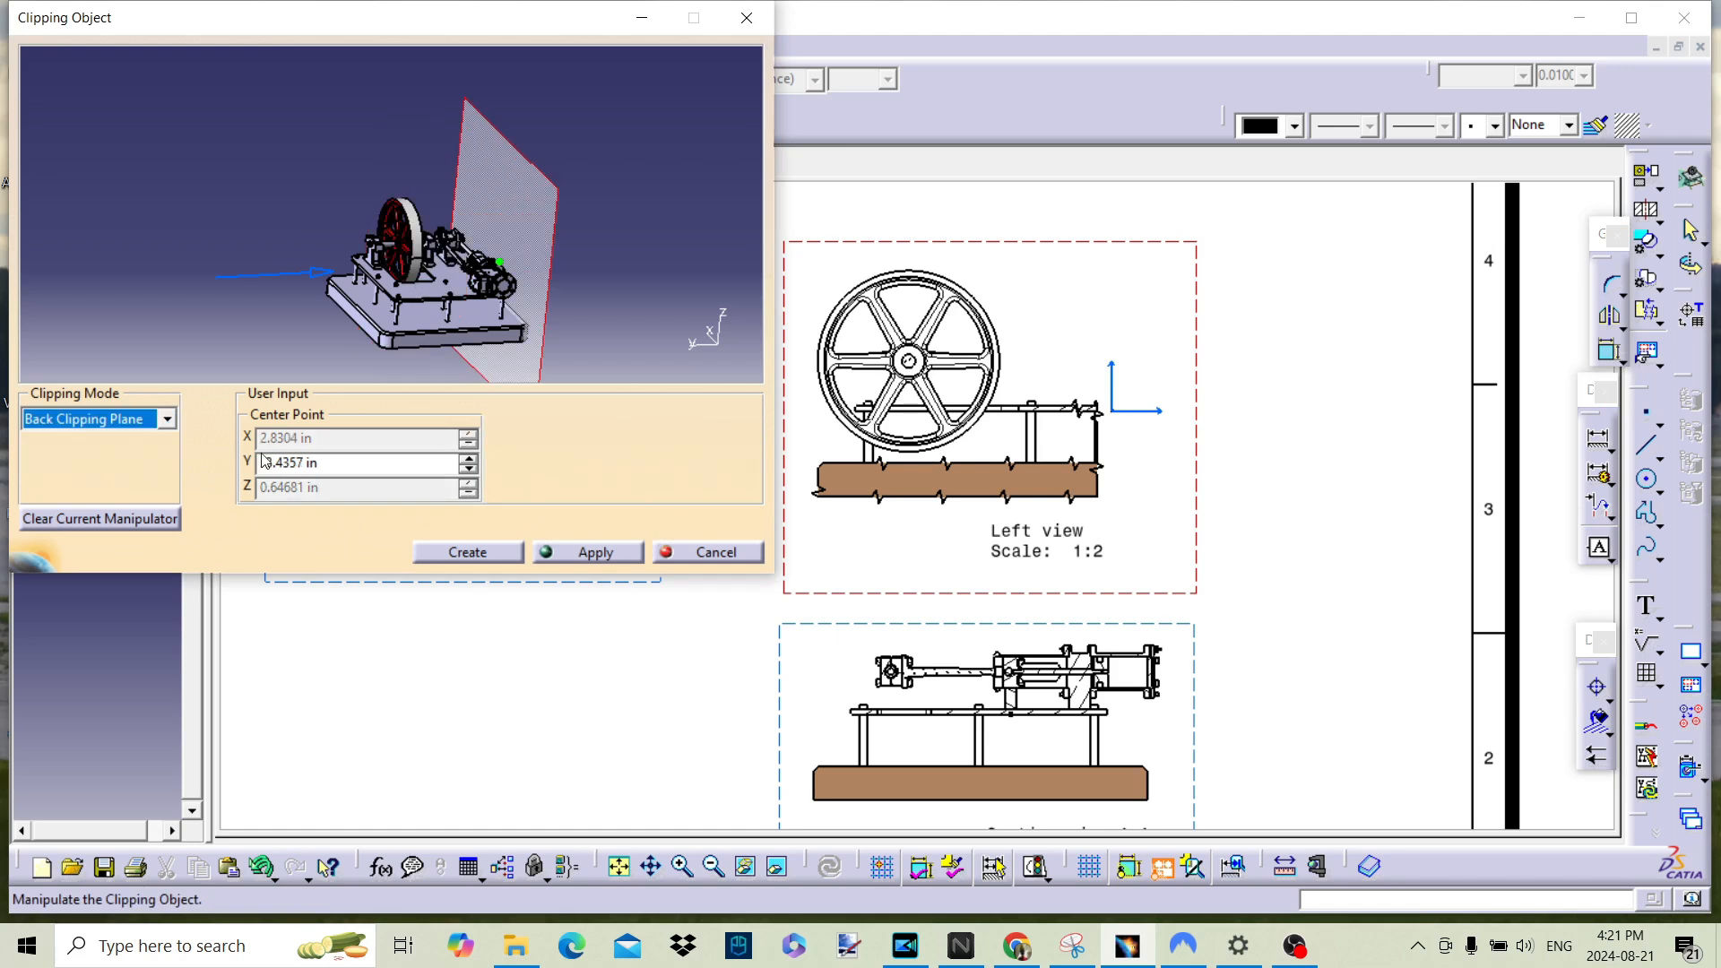
pyautogui.moveTo(504, 271); pyautogui.dragTo(446, 276)
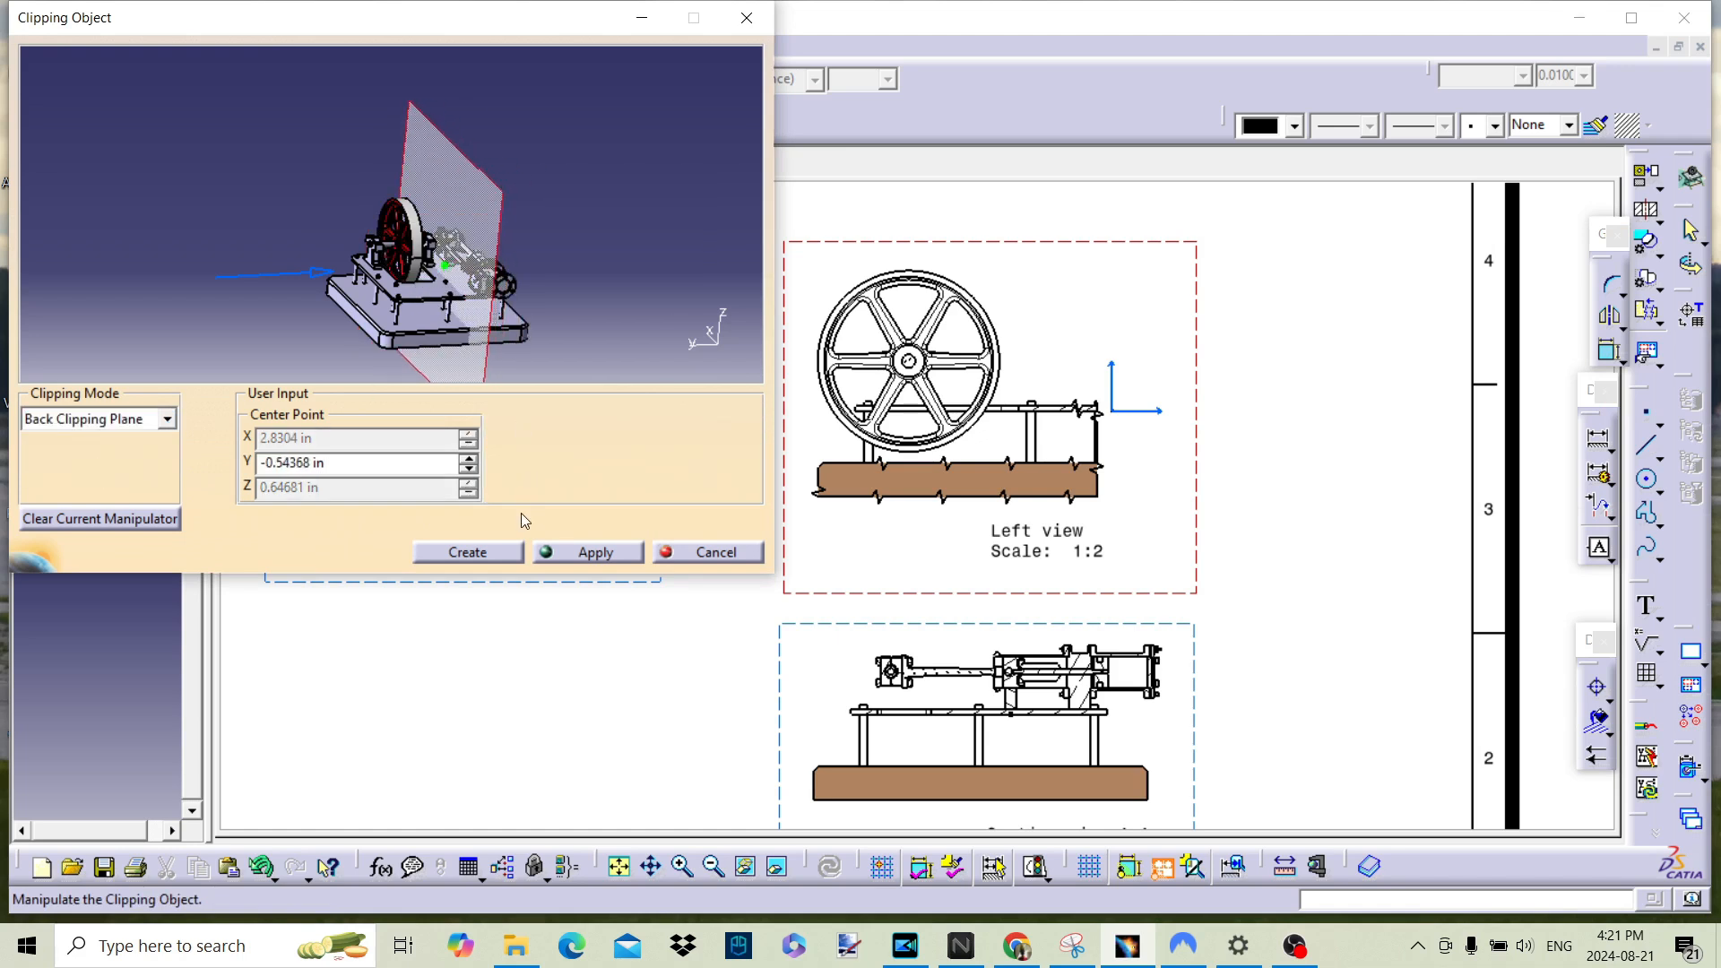
pyautogui.click(468, 551)
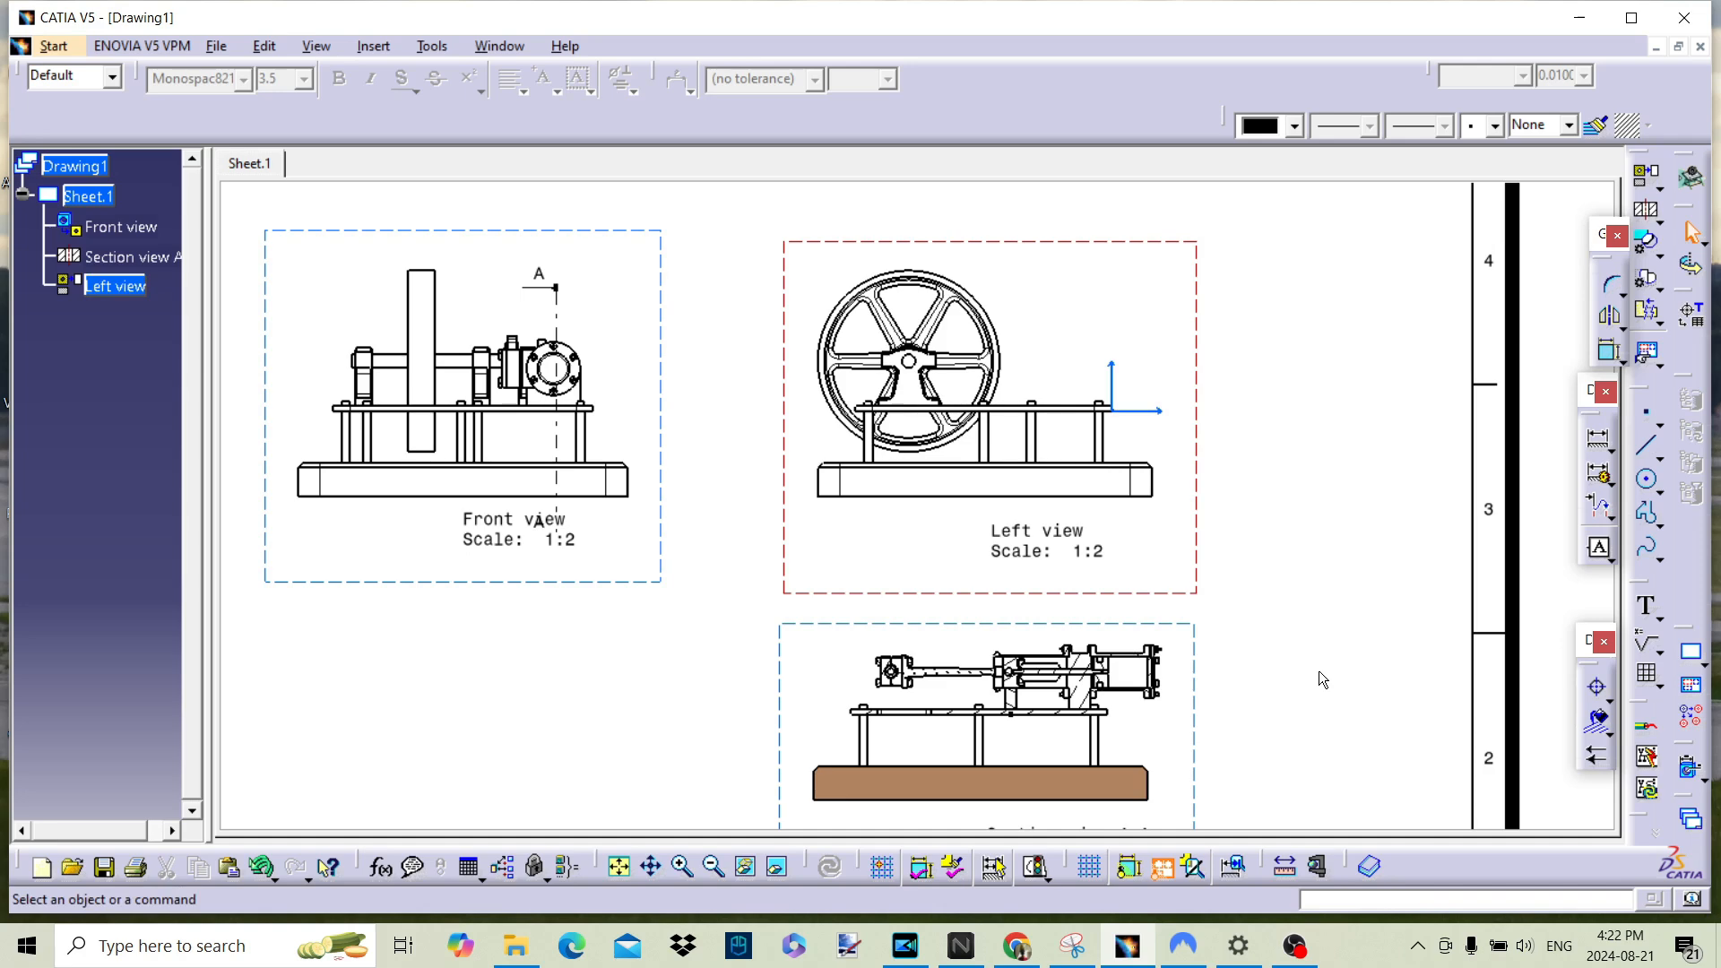
# Step: Modify the left view's 3D clipping by moving the back plane to about Y -1.08 in, apply it and close the dialog
pyautogui.rightClick(122, 299)
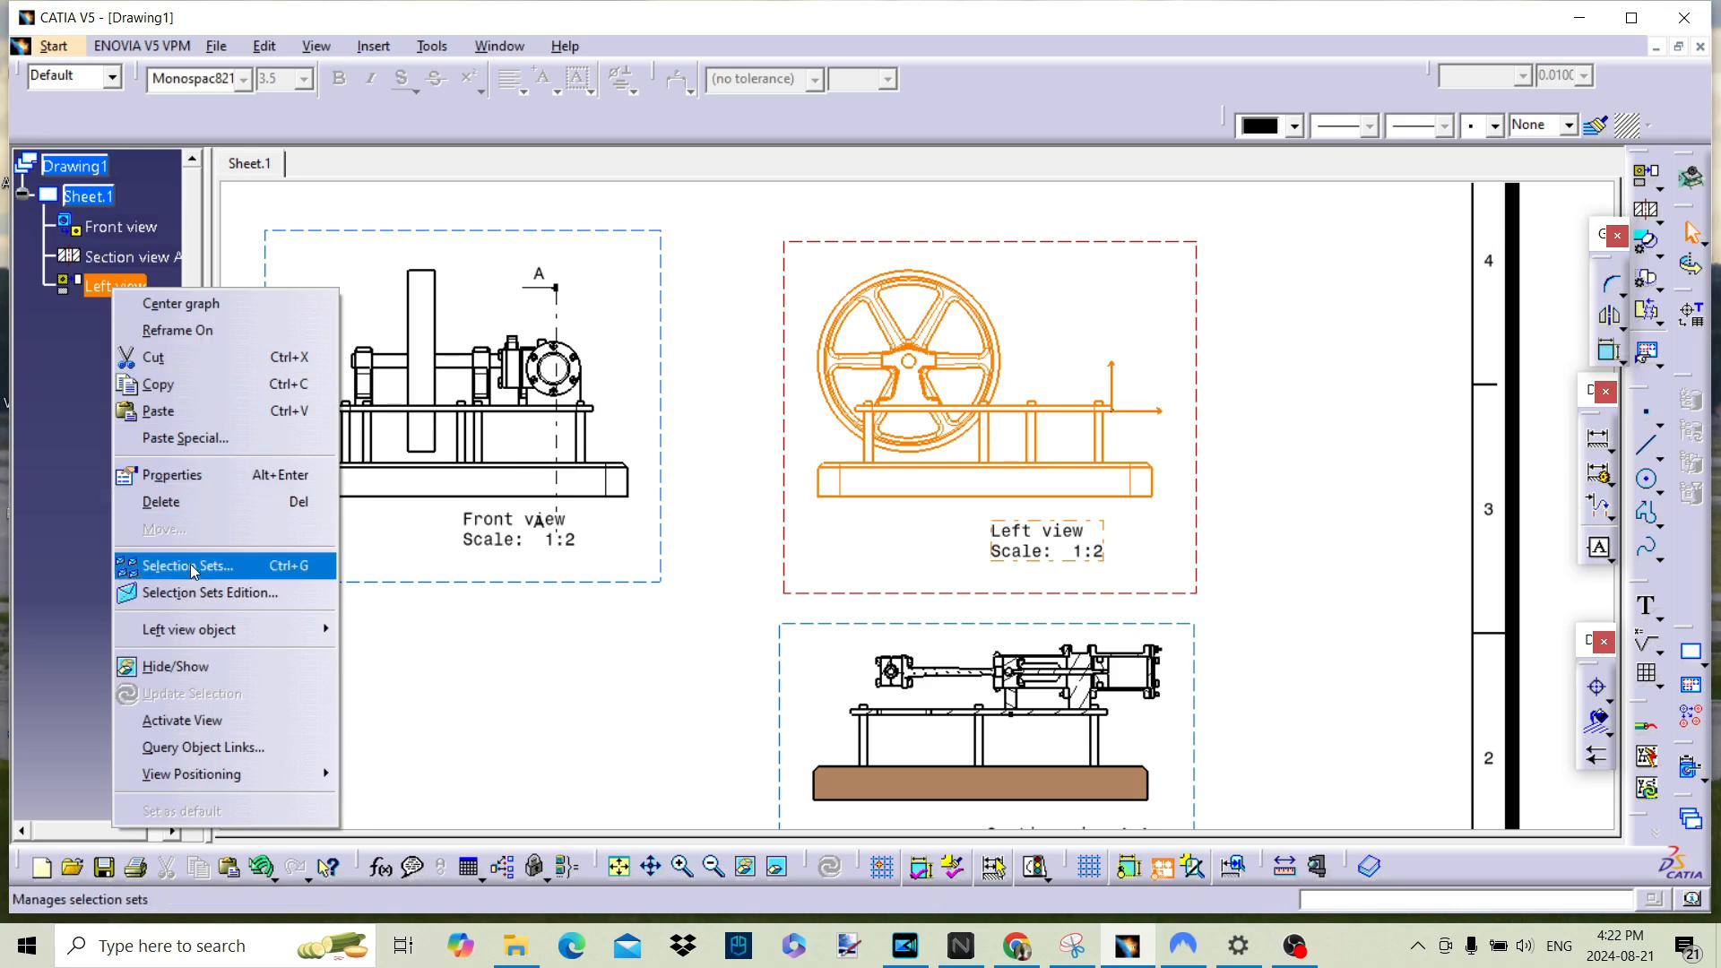
pyautogui.moveTo(196, 630)
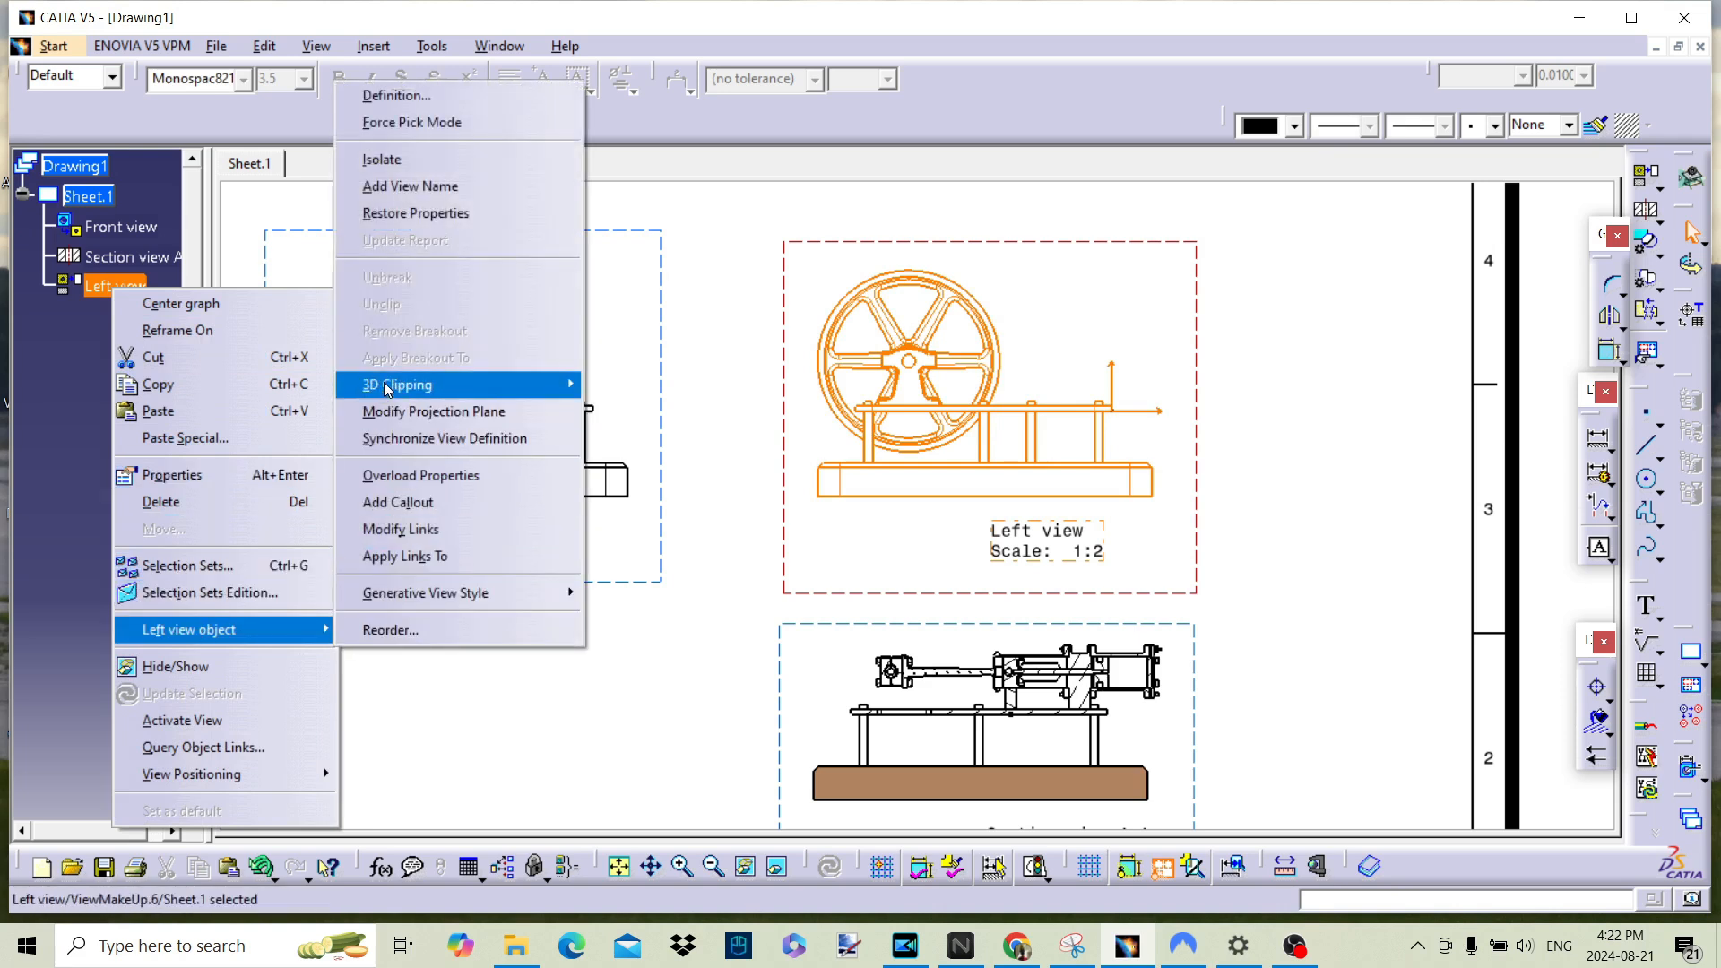
pyautogui.moveTo(397, 386)
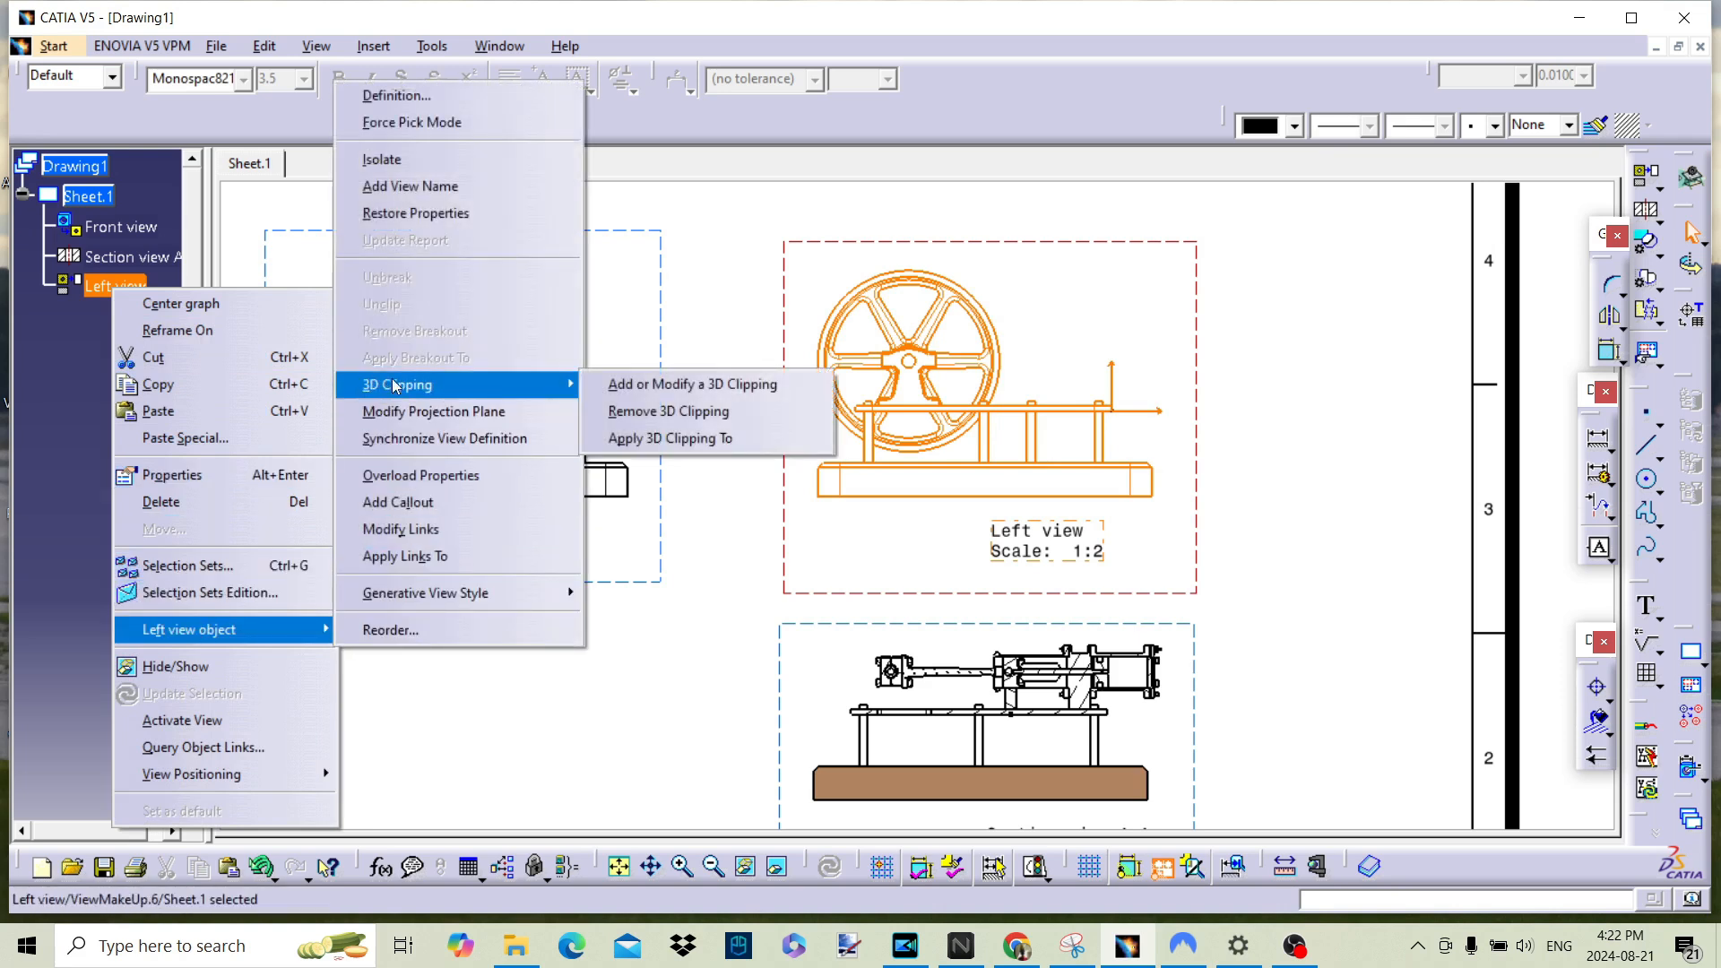
pyautogui.click(723, 385)
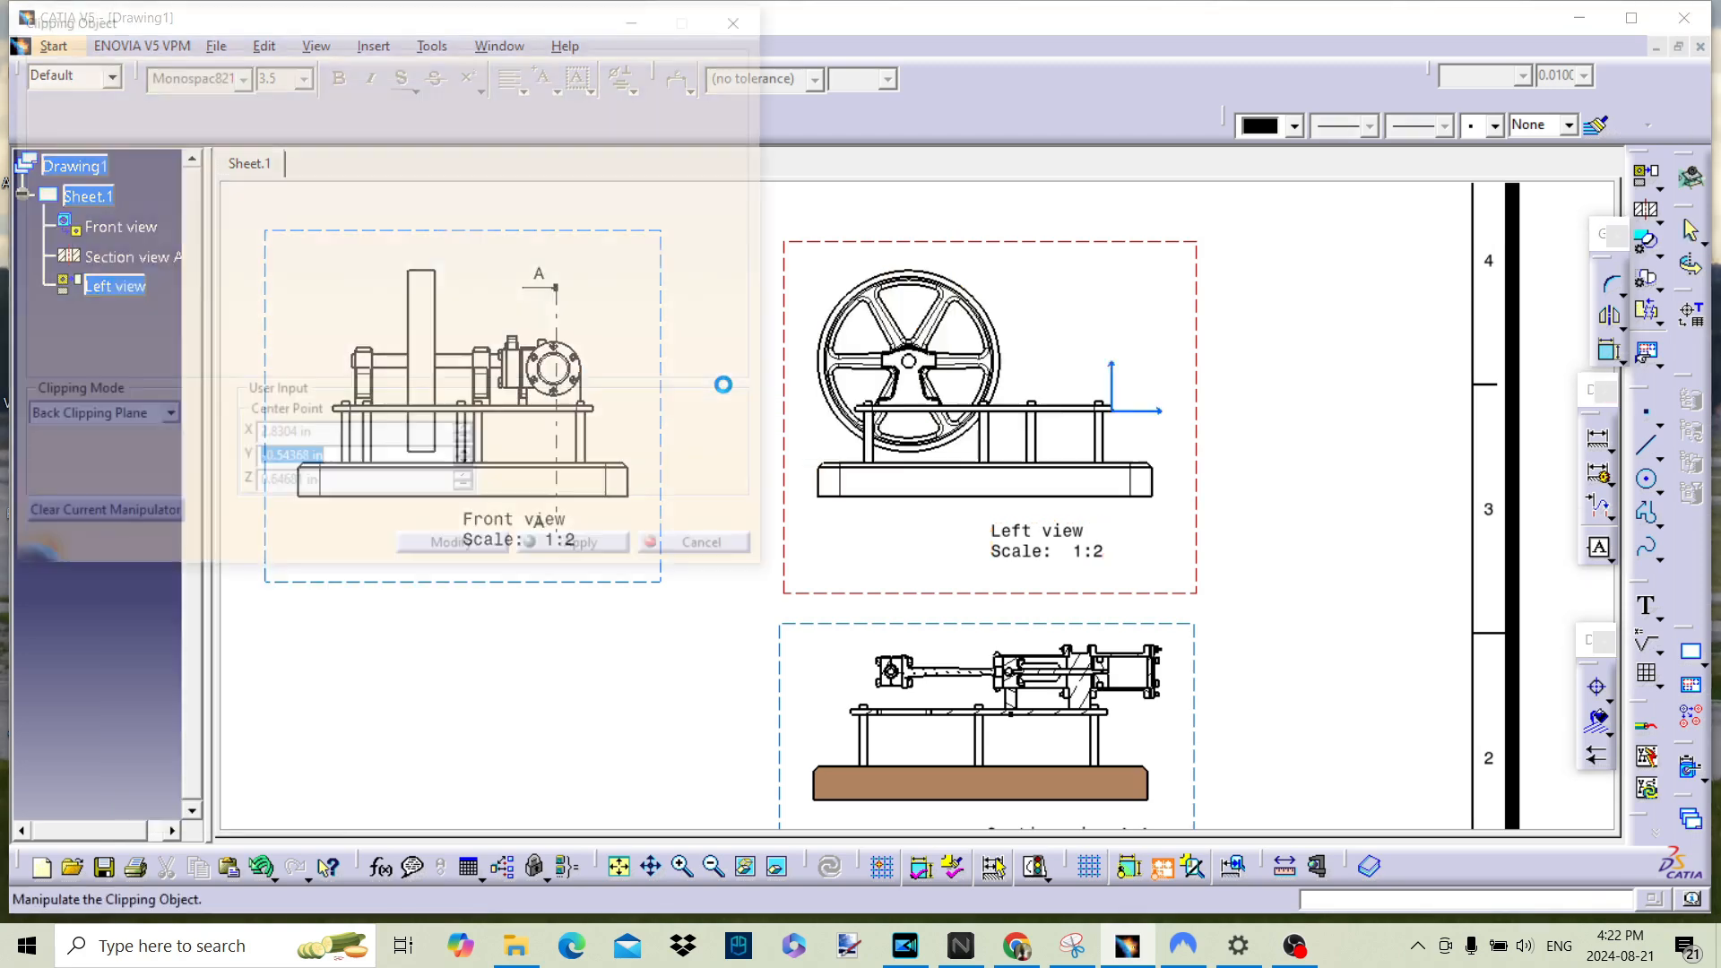
pyautogui.moveTo(397, 219); pyautogui.dragTo(399, 211)
pyautogui.click(573, 552)
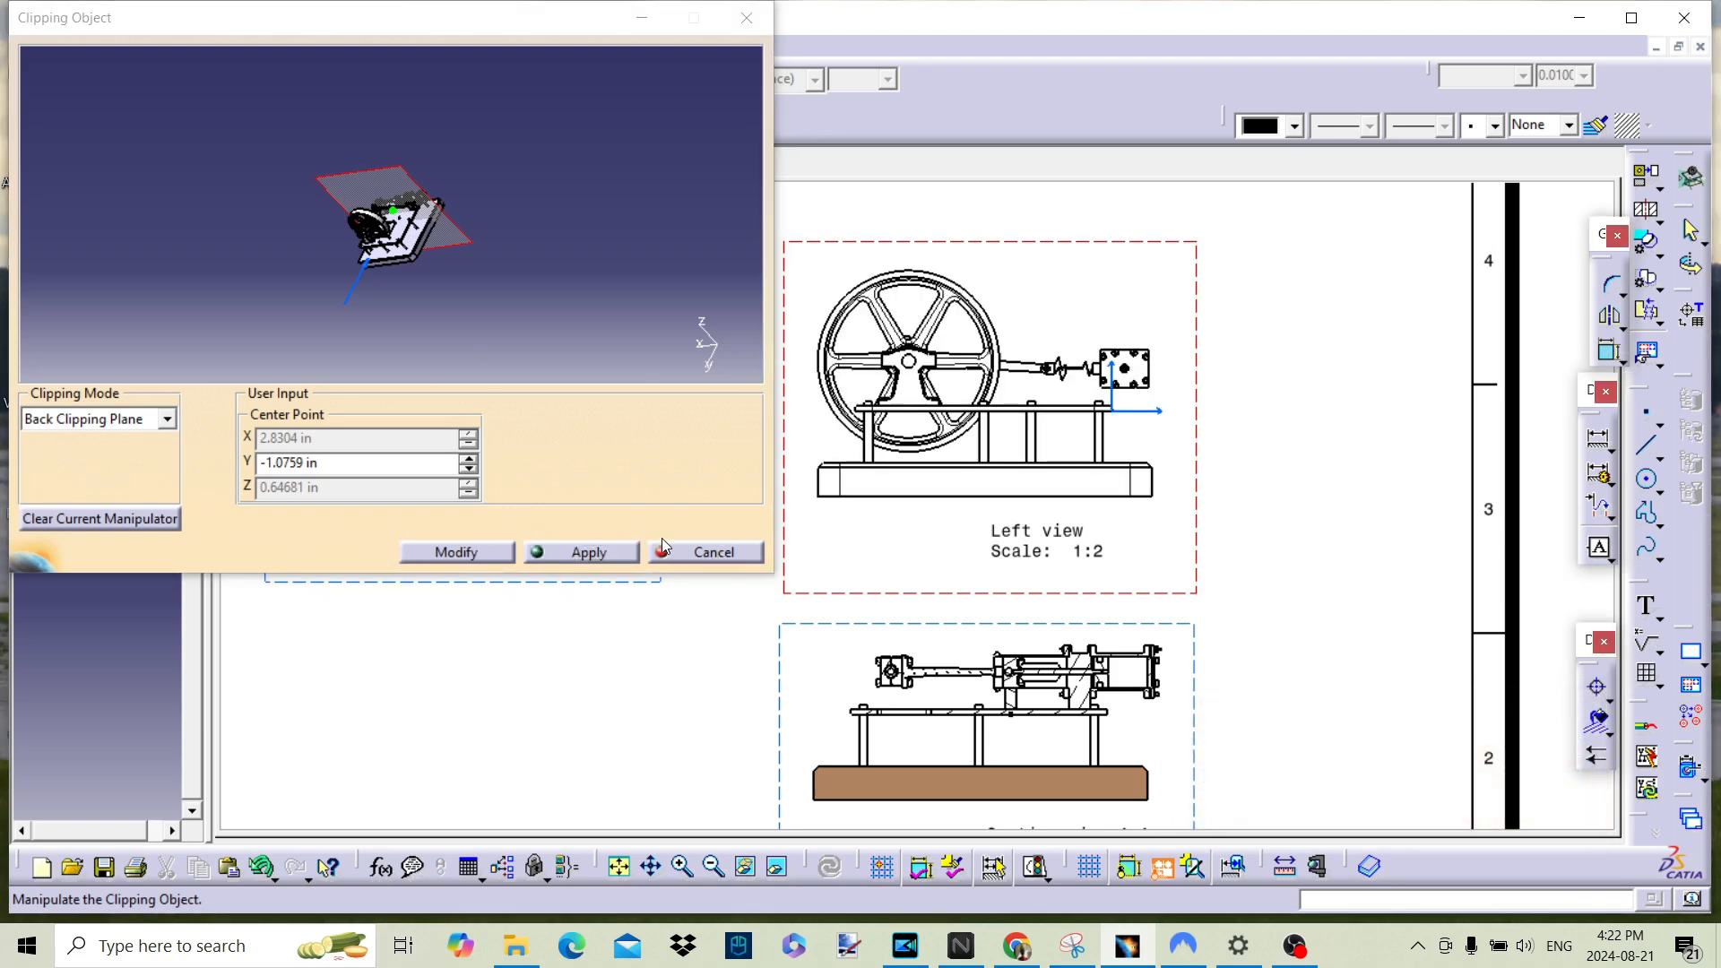
pyautogui.click(698, 562)
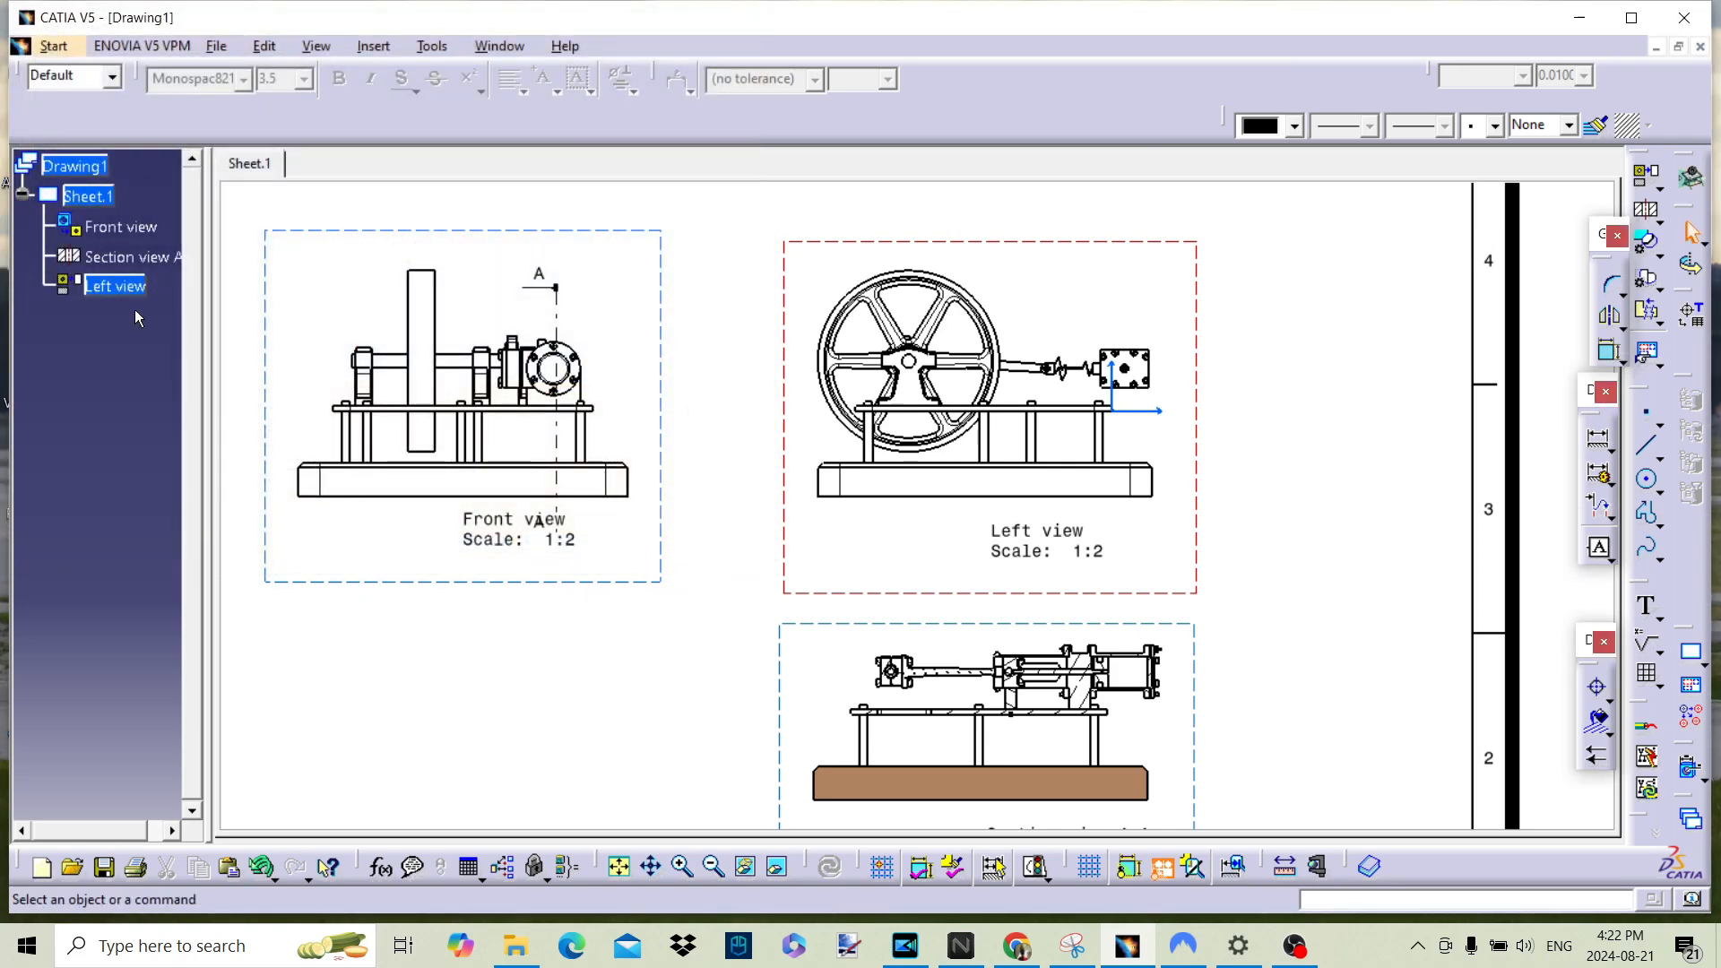
# Step: Remove the 3D clipping from the left view
pyautogui.rightClick(116, 287)
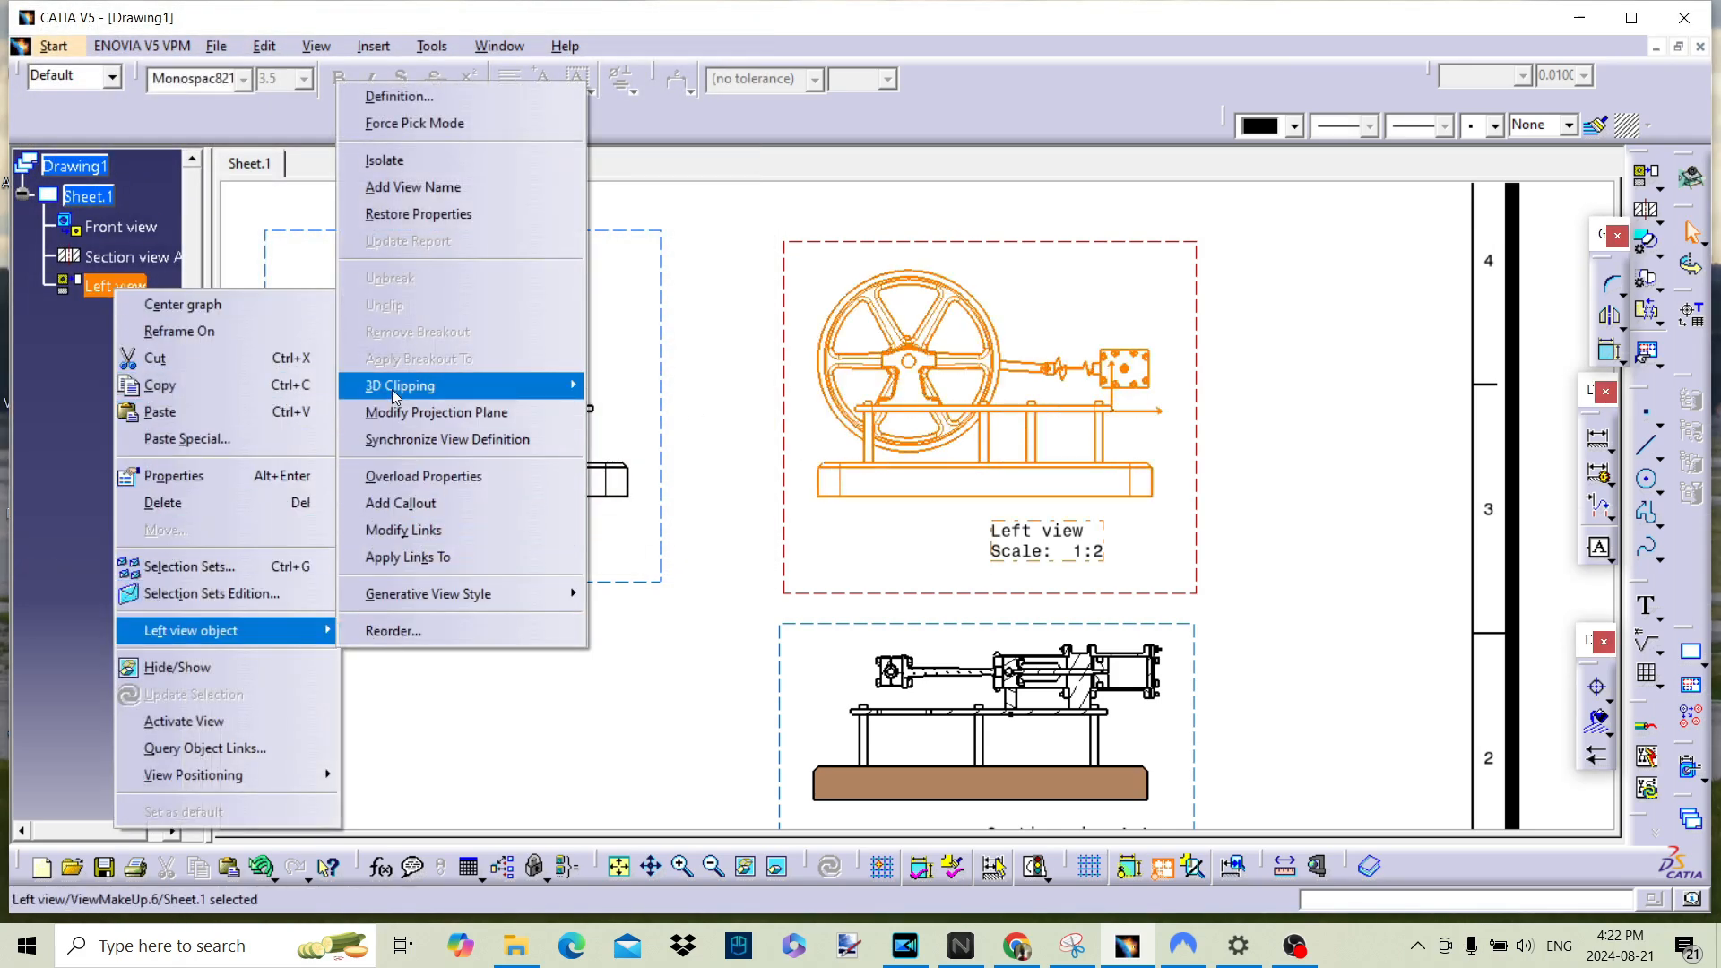
pyautogui.moveTo(391, 389)
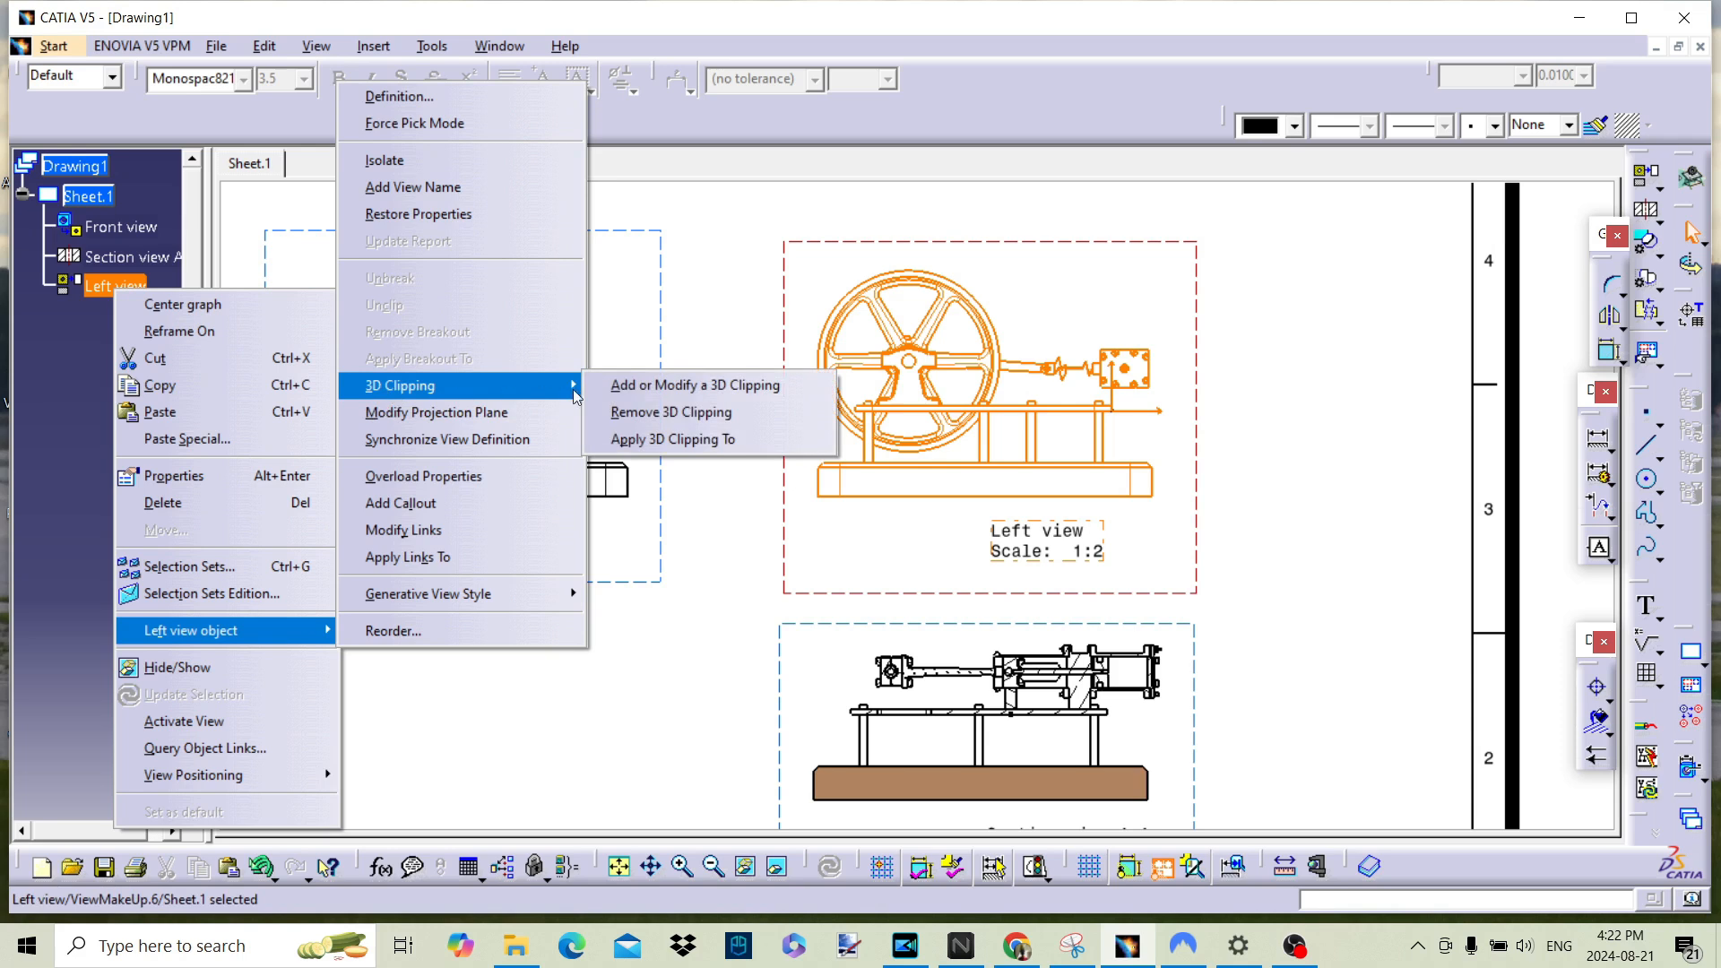
pyautogui.click(692, 413)
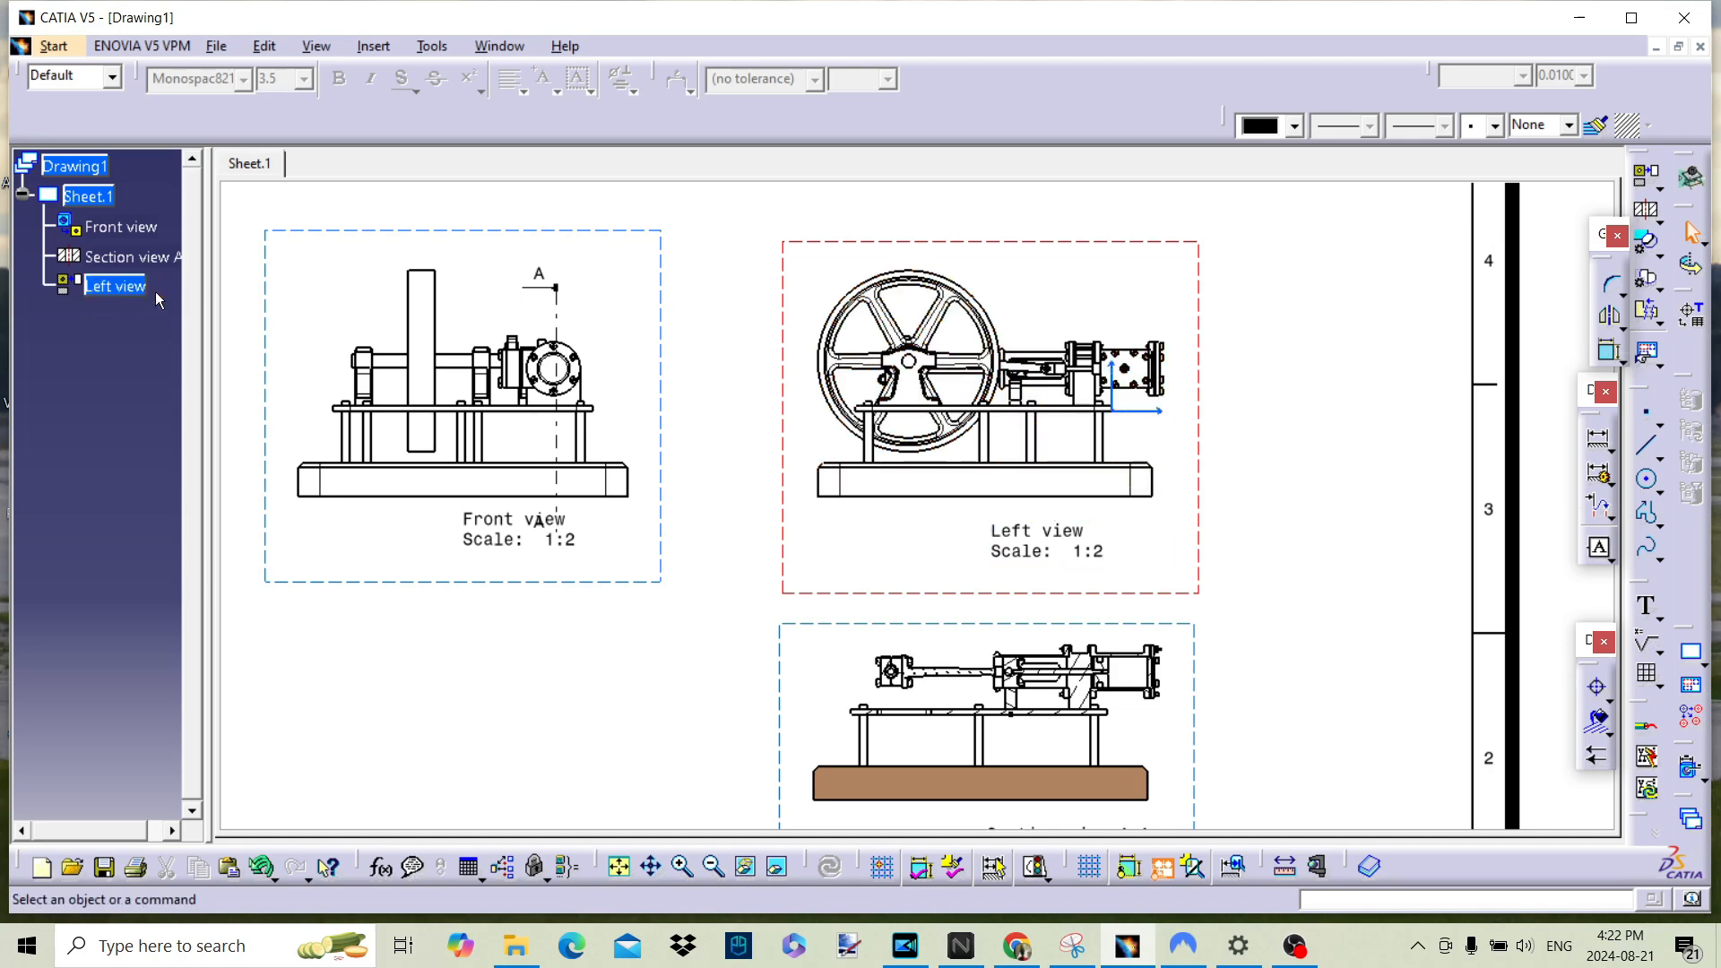
# Step: Add a back clipping plane to the left view at about Y -0.2 in, apply it and close the dialog
pyautogui.rightClick(111, 286)
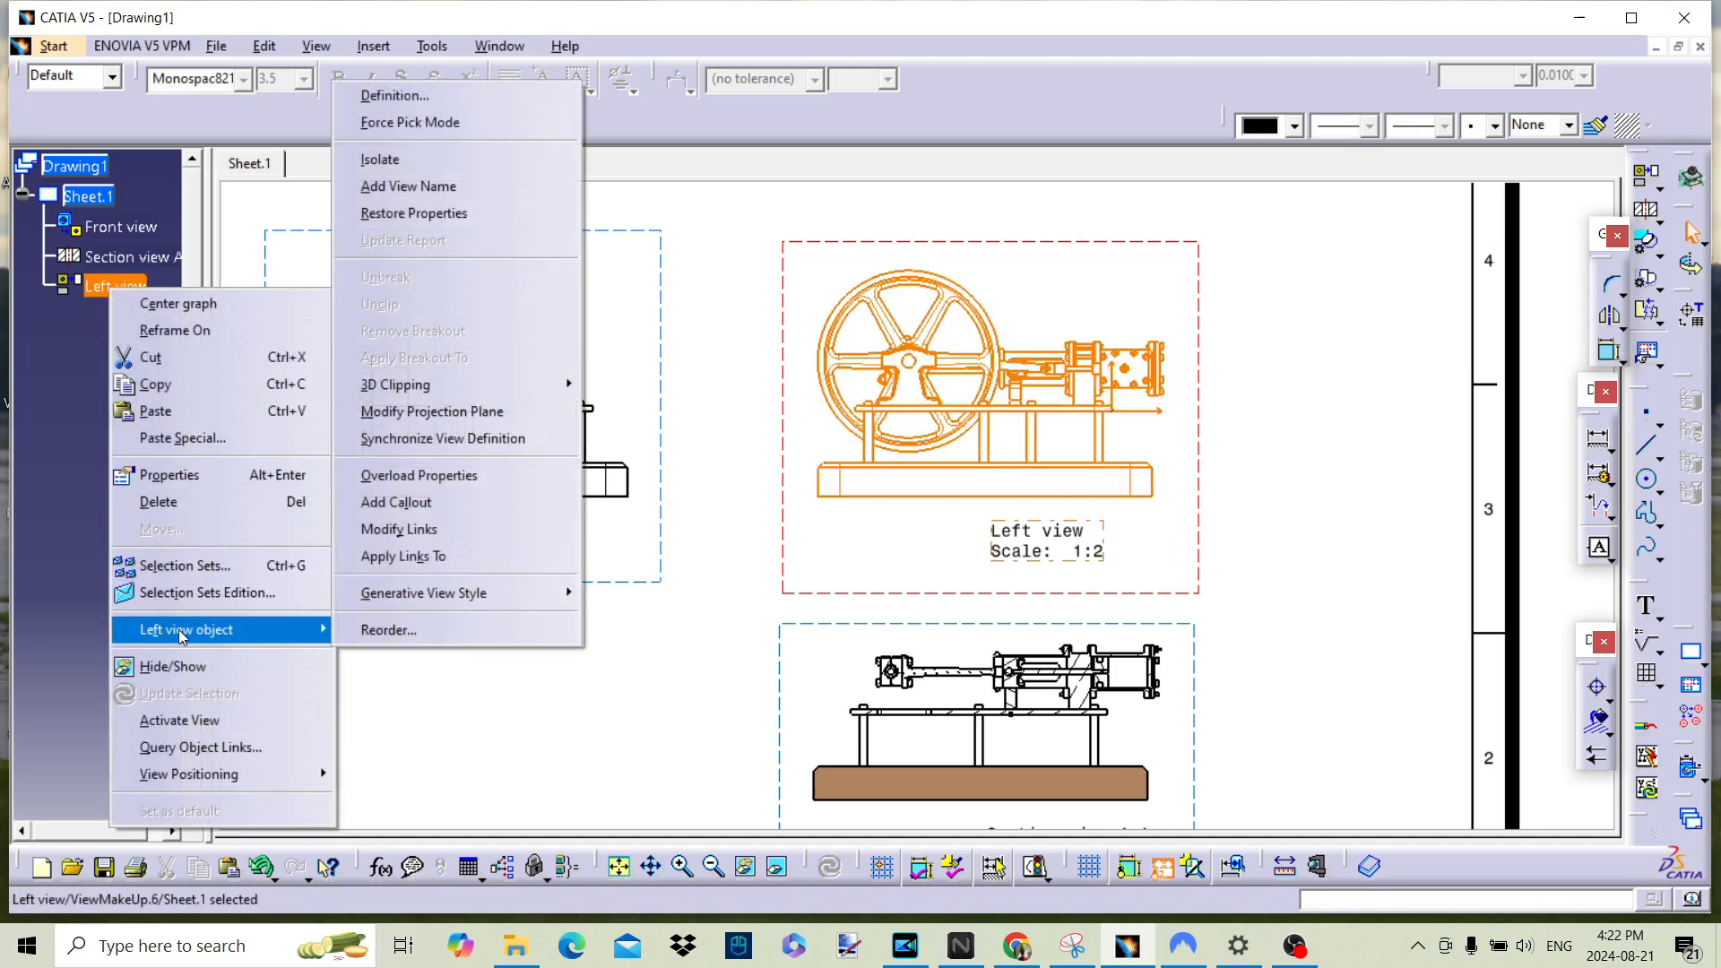
pyautogui.moveTo(538, 385)
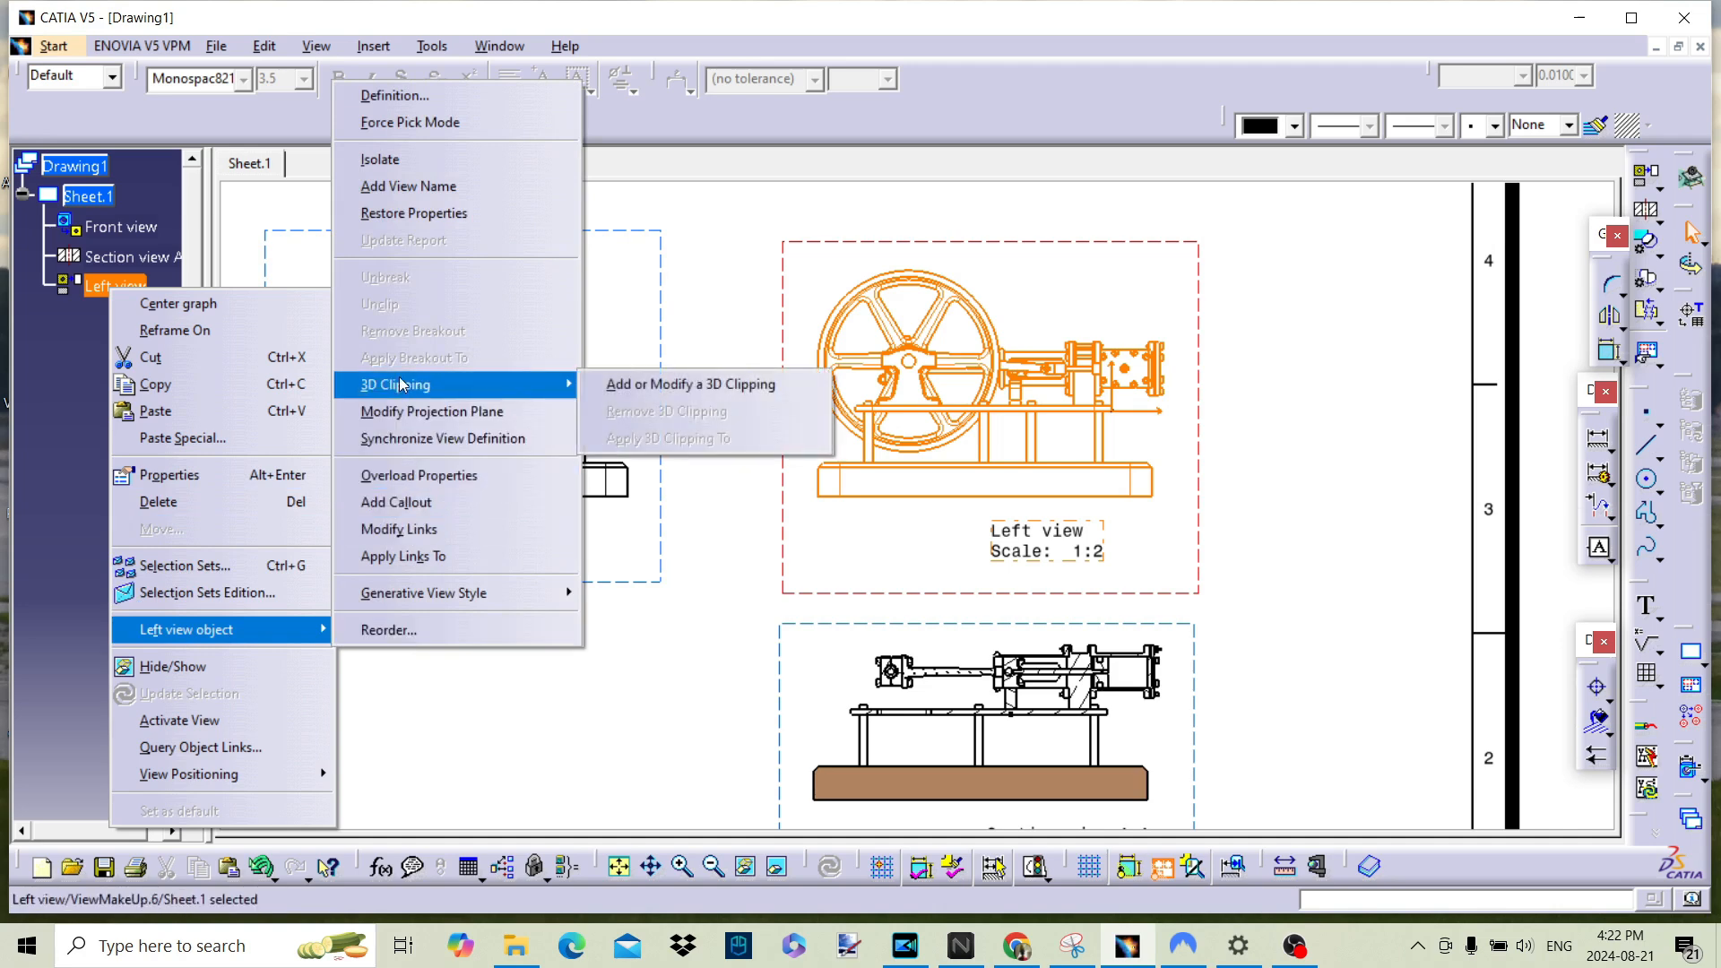
pyautogui.click(745, 384)
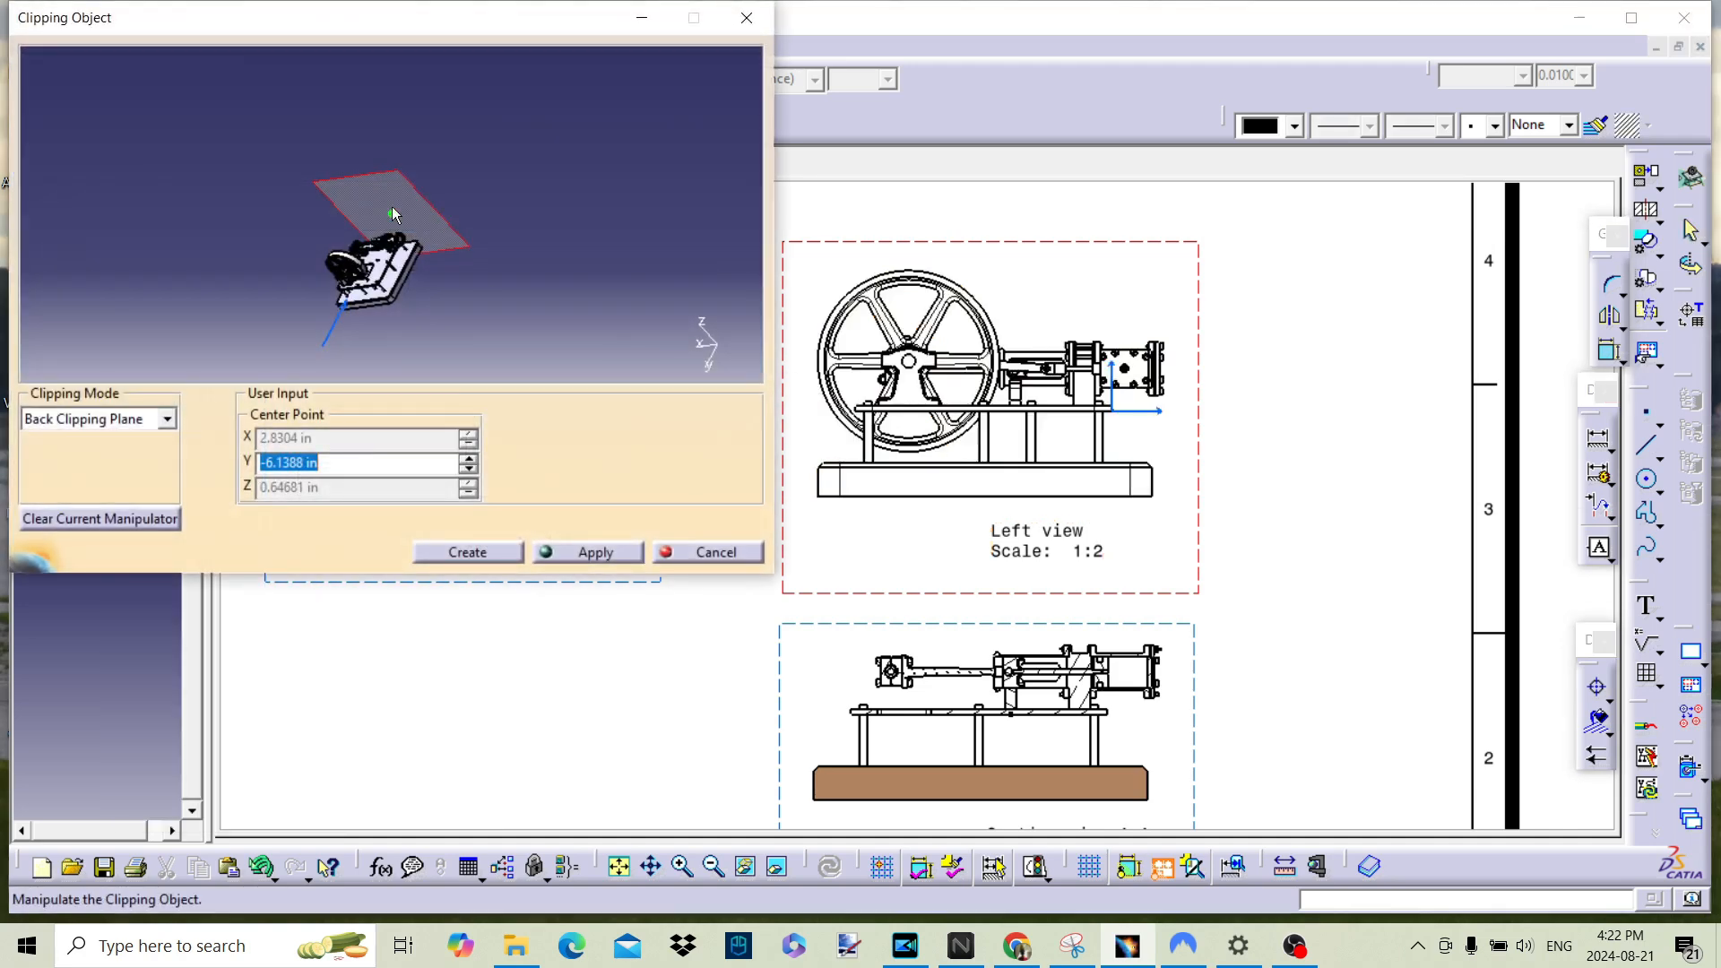
pyautogui.moveTo(393, 221); pyautogui.dragTo(369, 264)
pyautogui.click(594, 556)
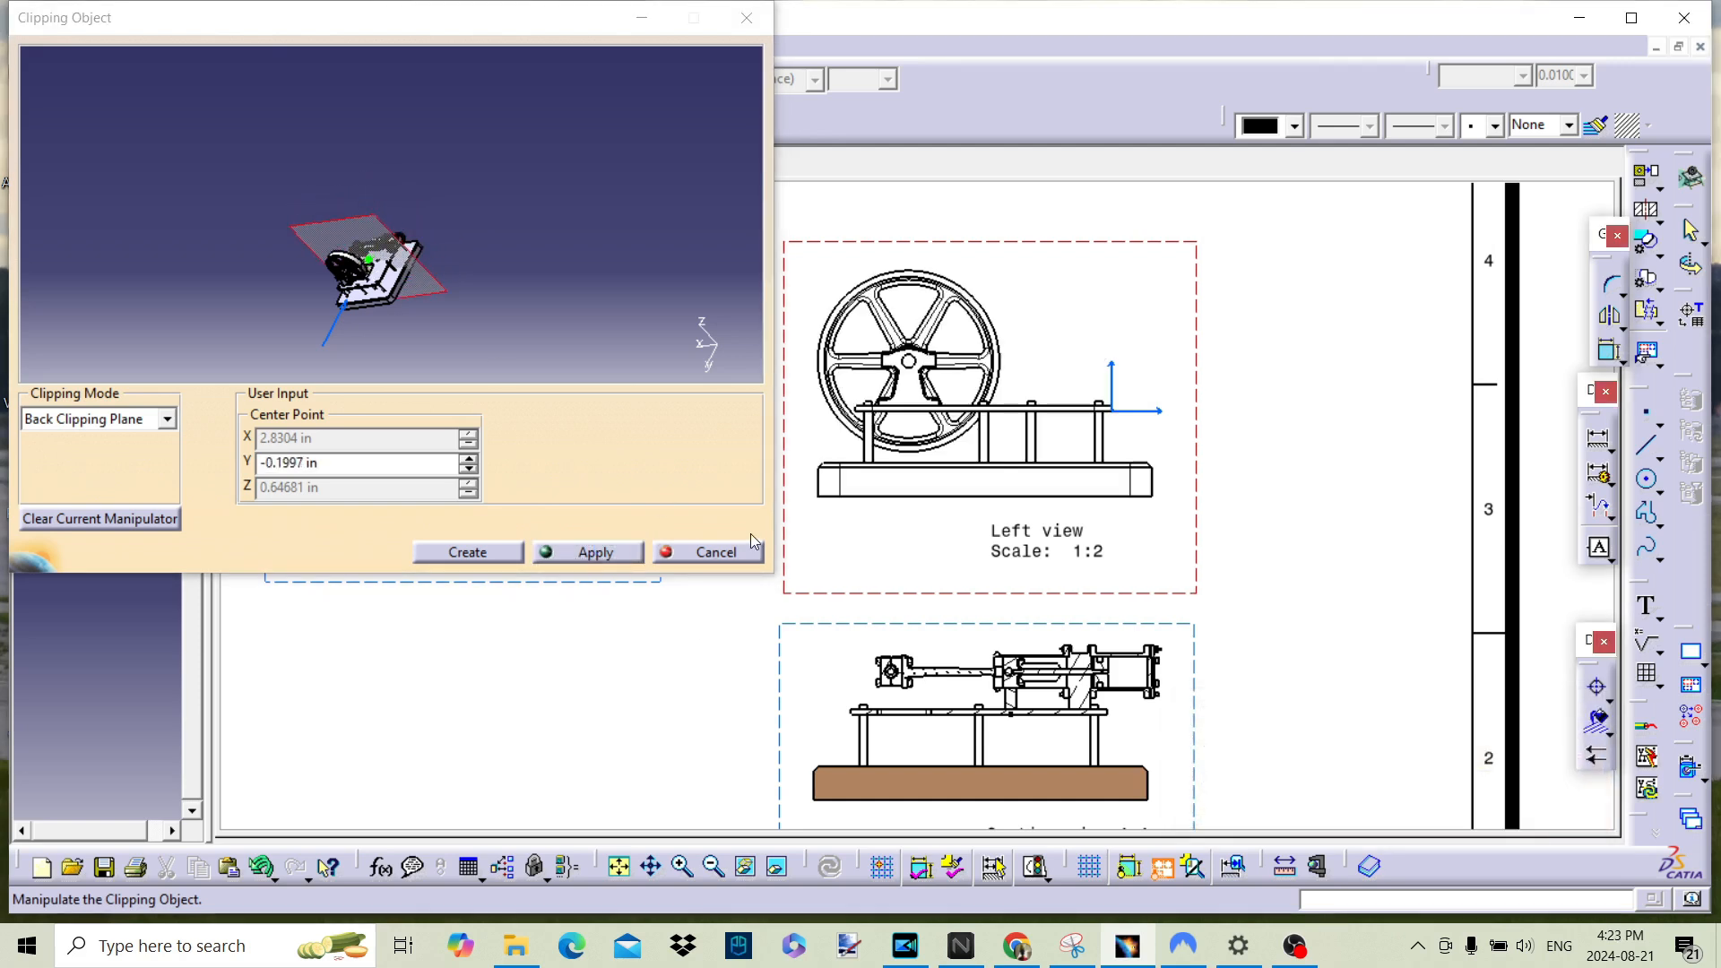
pyautogui.click(709, 553)
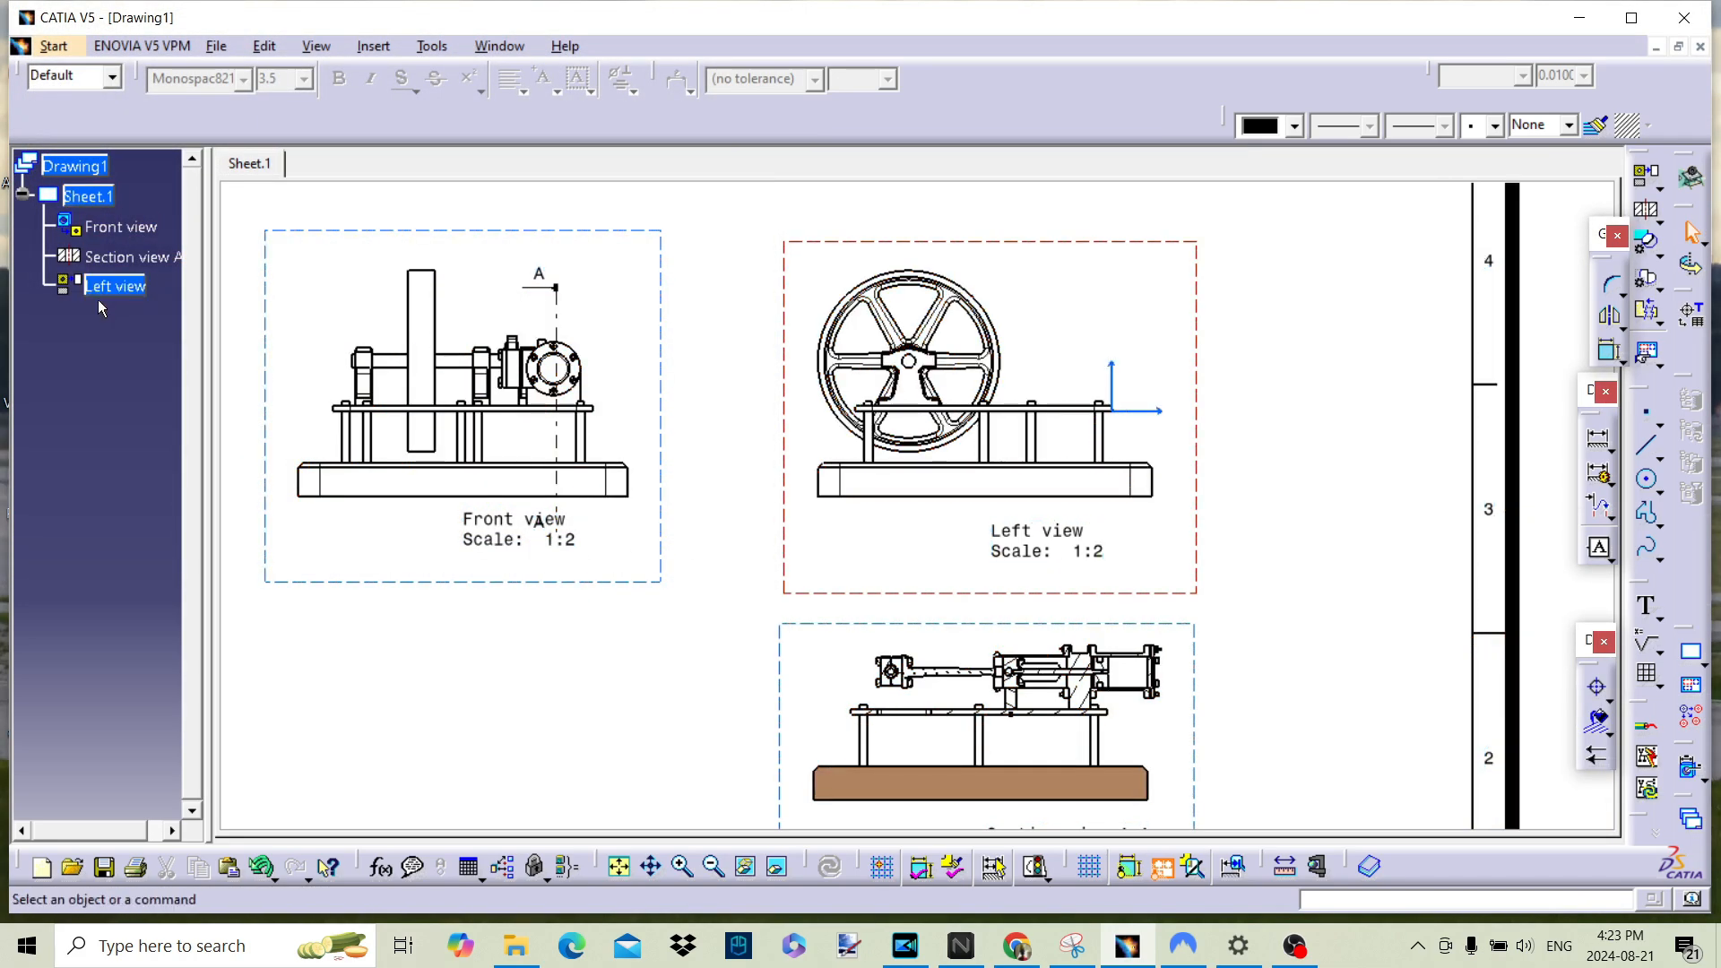
# Step: Apply the left view's 3D clipping to section view A-A
pyautogui.rightClick(120, 292)
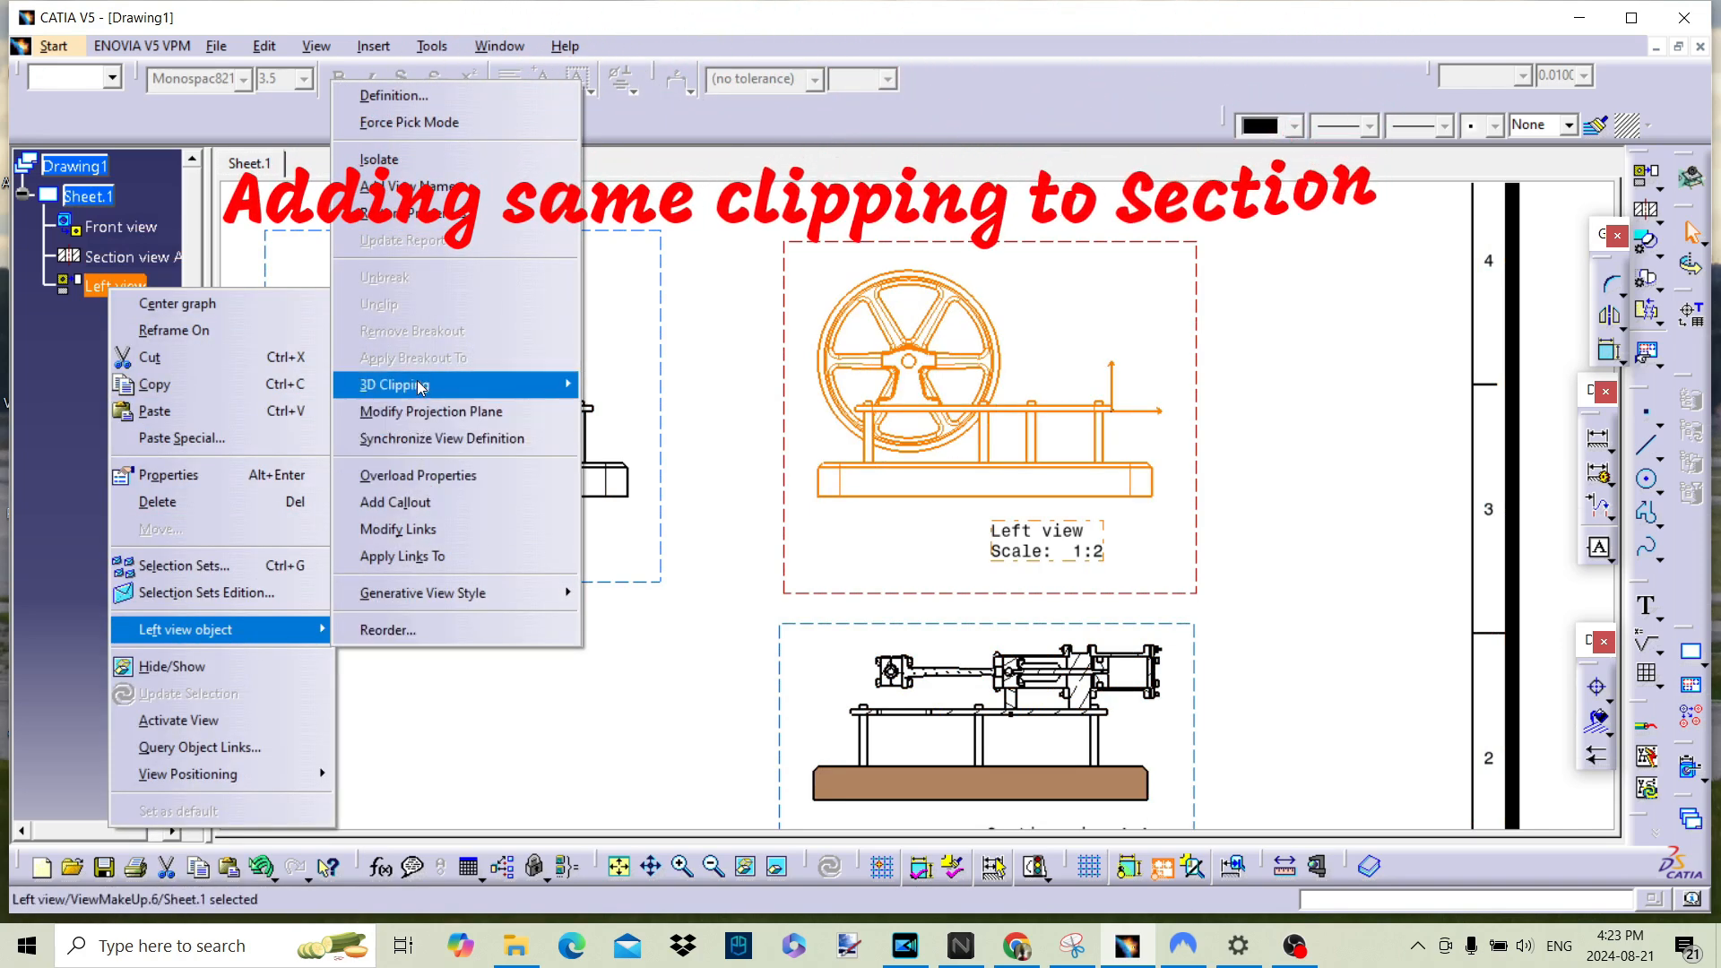
pyautogui.moveTo(421, 387)
pyautogui.click(695, 438)
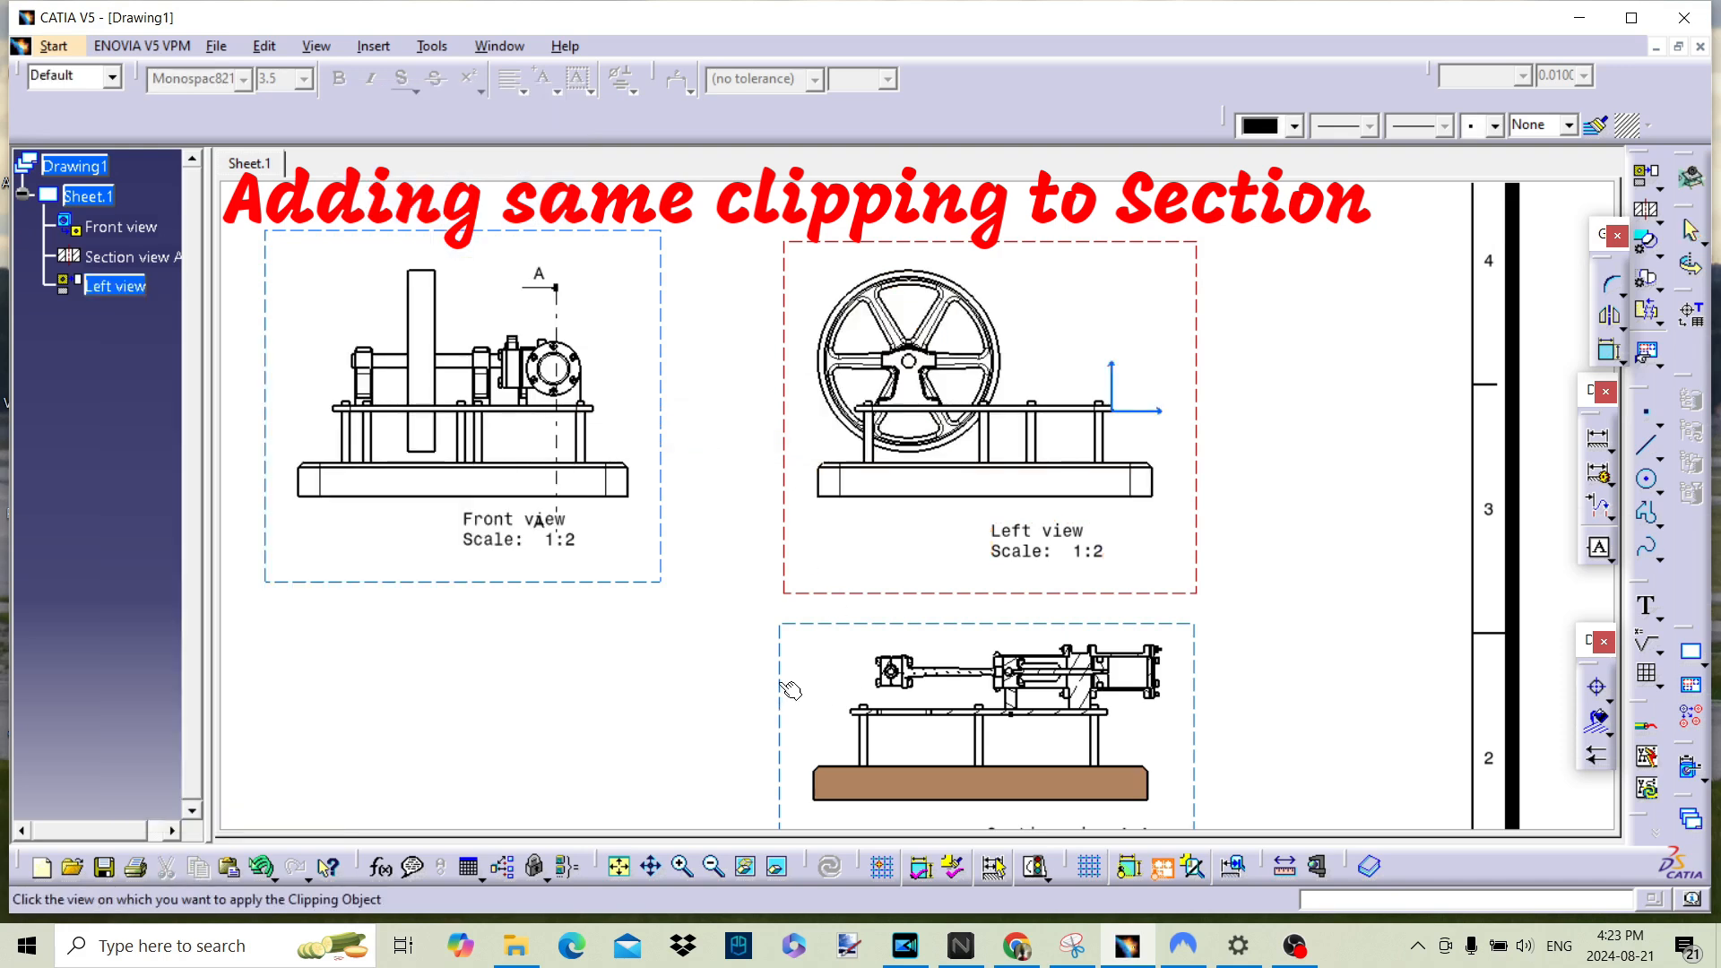
pyautogui.click(115, 258)
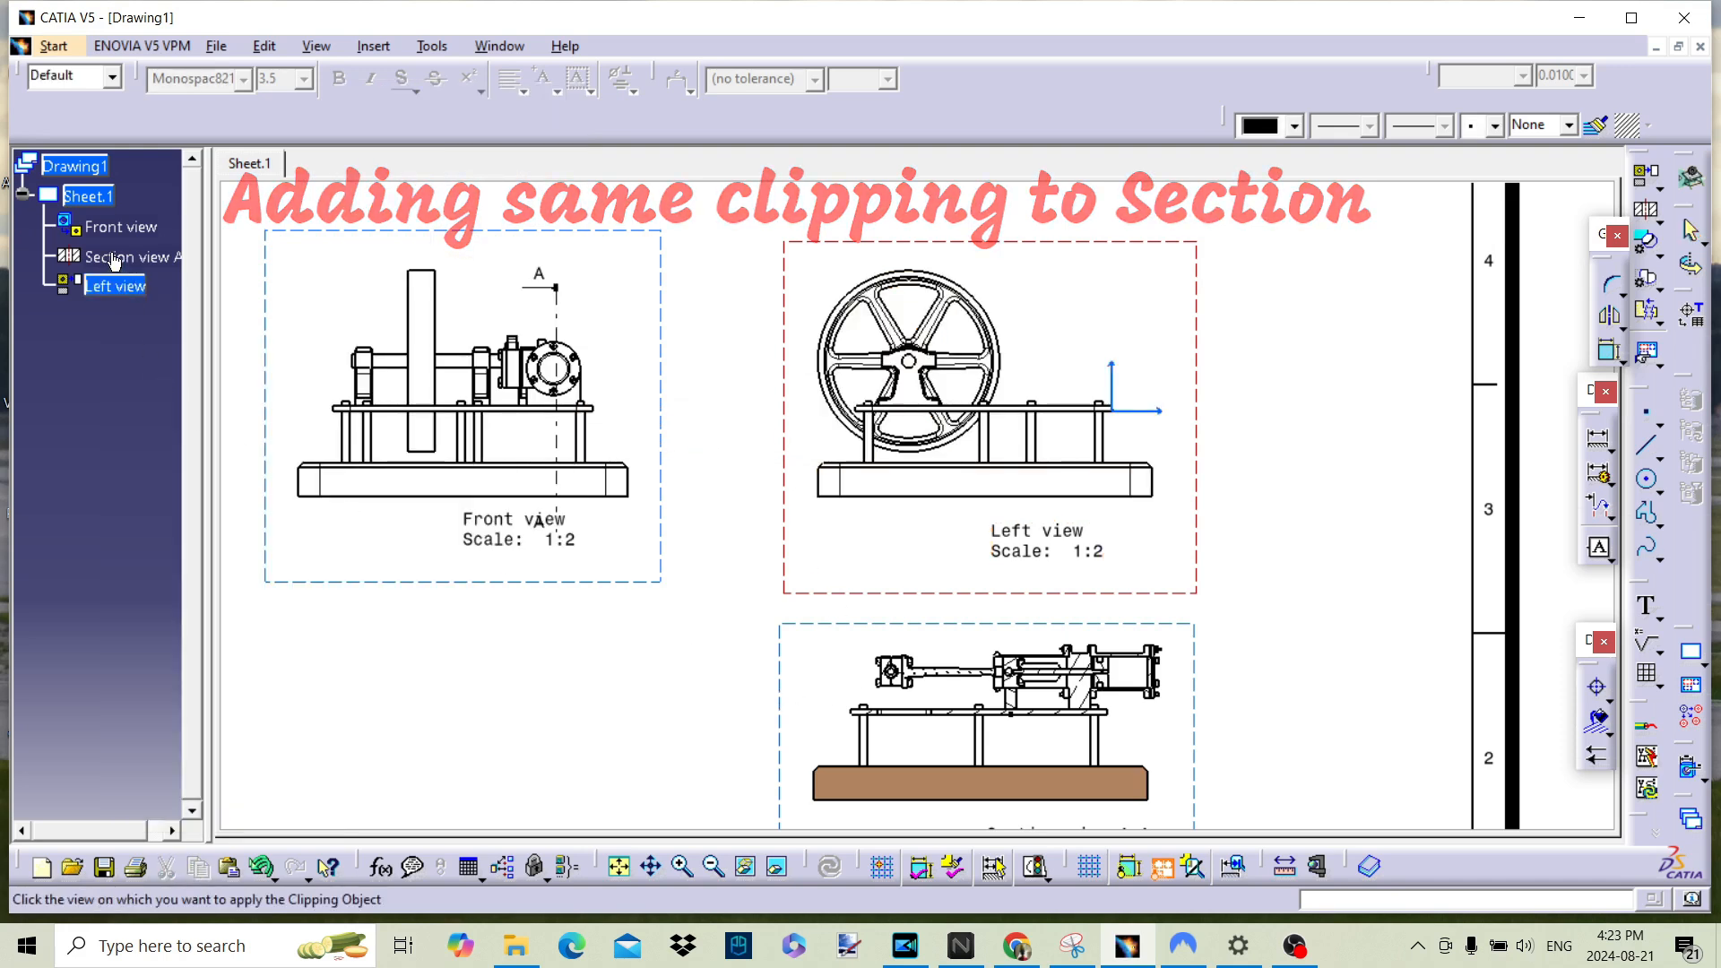
pyautogui.moveTo(1259, 699); pyautogui.dragTo(1216, 488, button='middle')
pyautogui.moveTo(1216, 489); pyautogui.dragTo(1222, 584, button='middle')
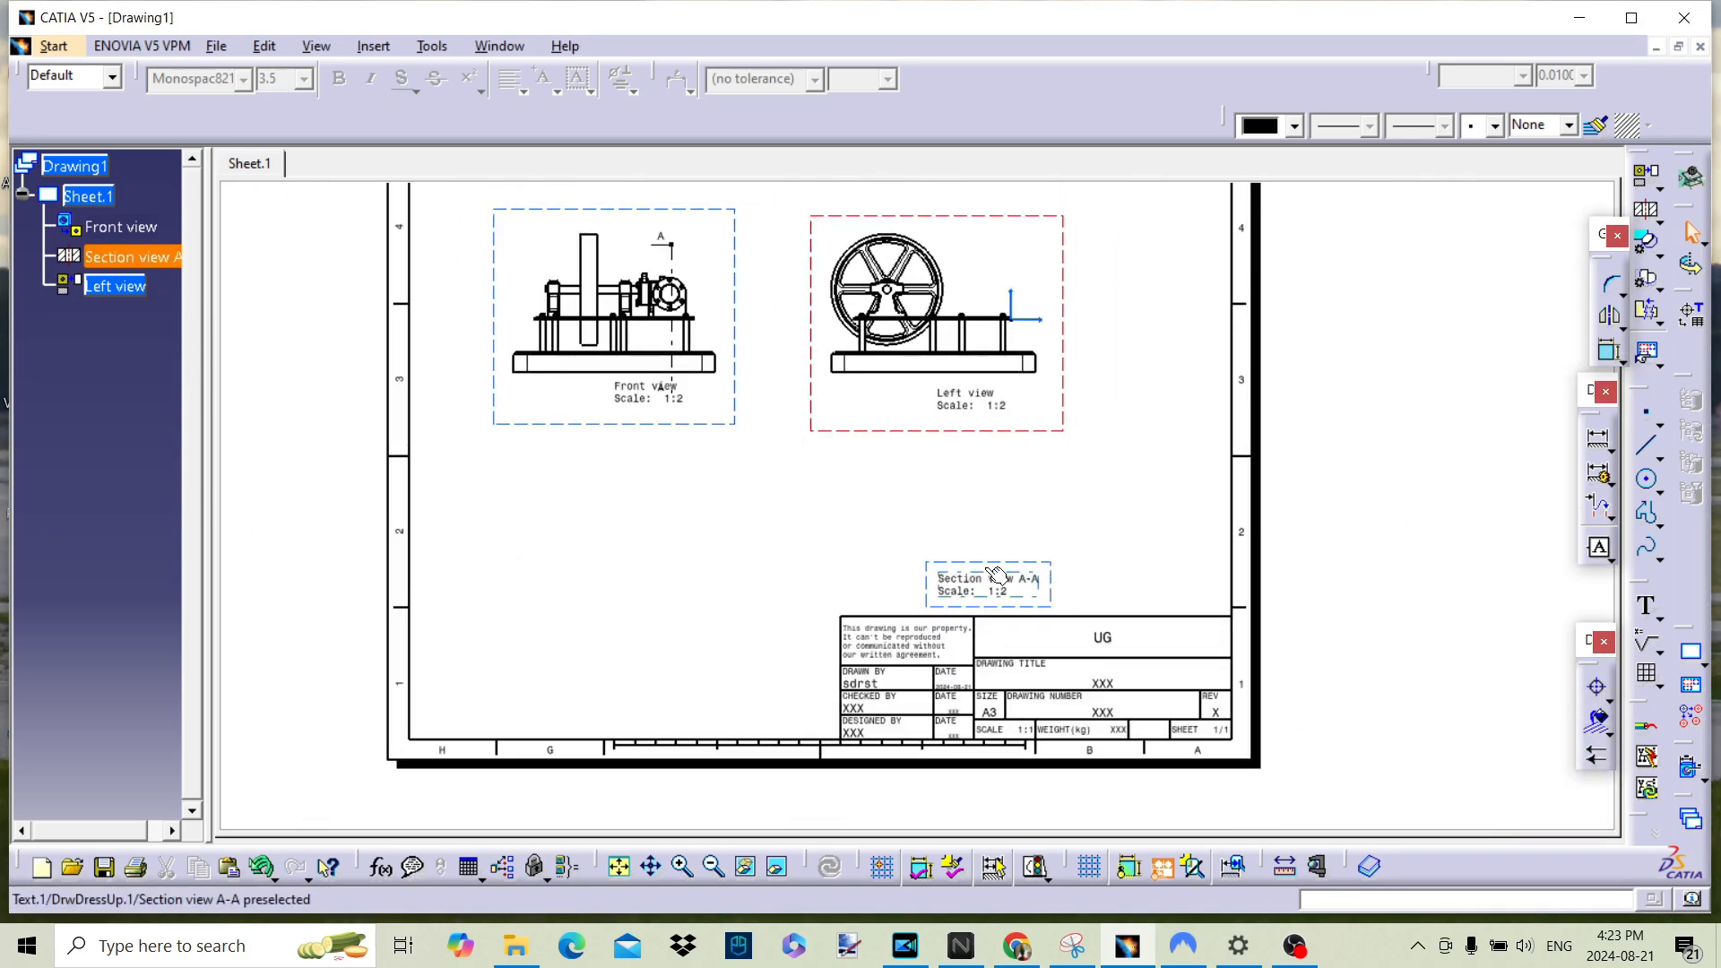
# Step: Replace the A-A section profile in the front view with a vertical line just left of the flywheel and end the profile edit
pyautogui.moveTo(803, 261); pyautogui.dragTo(888, 353, button='middle')
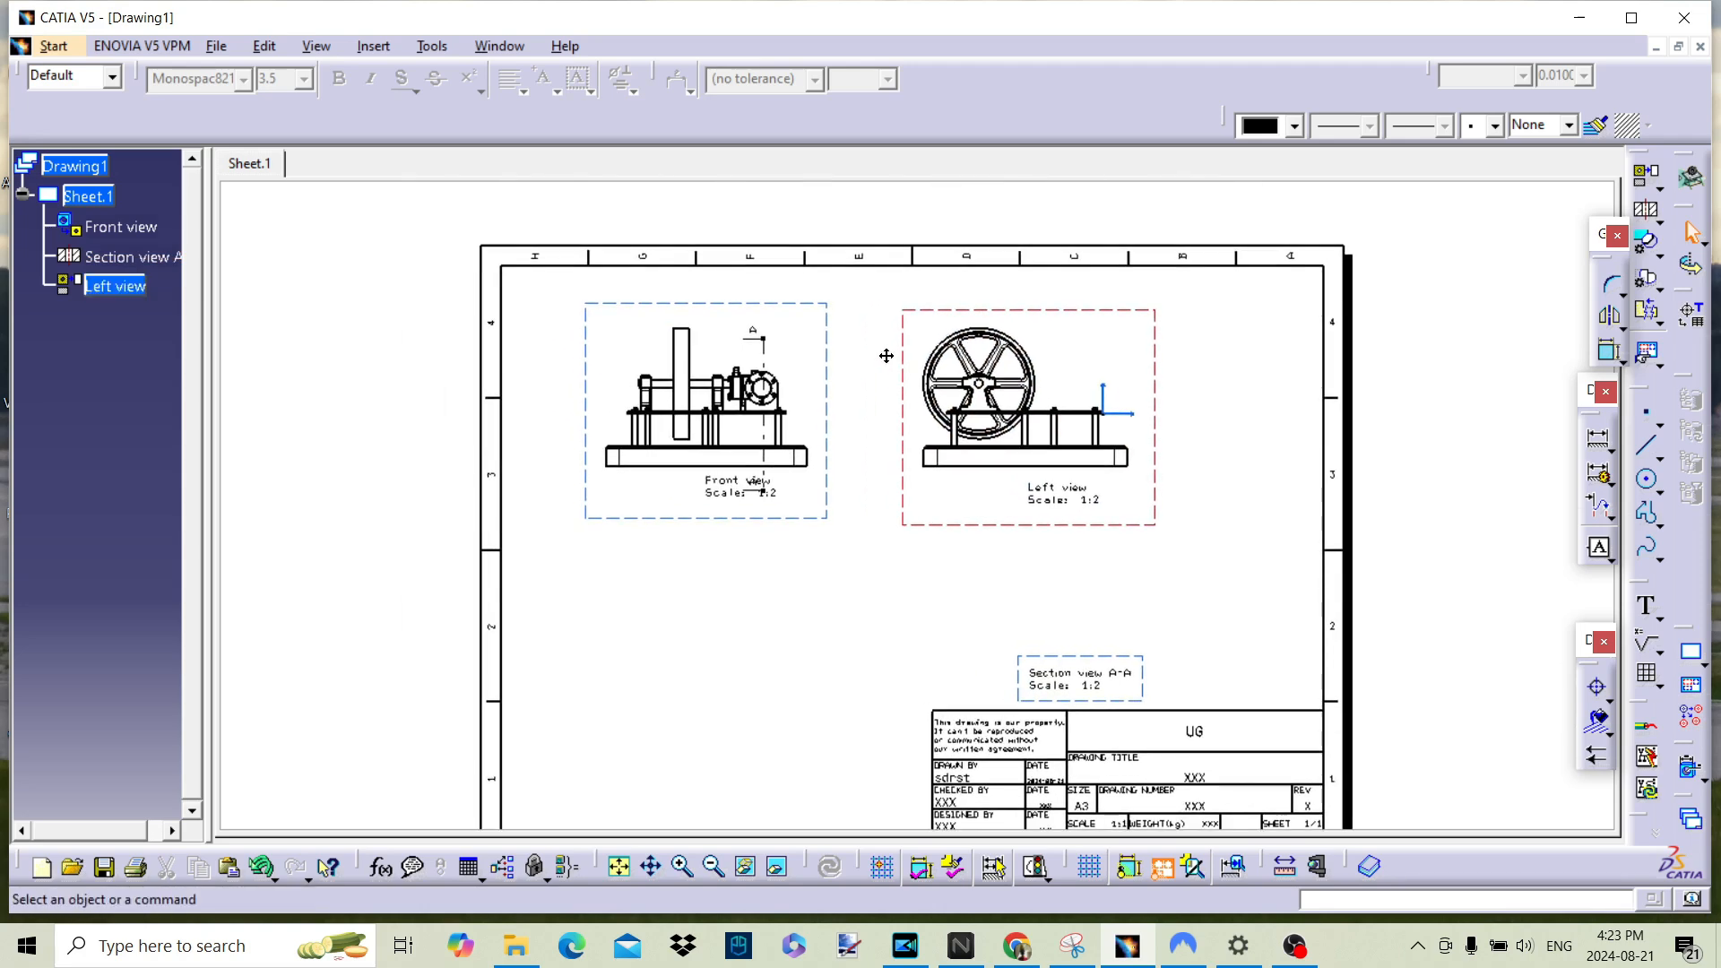
pyautogui.doubleClick(766, 350)
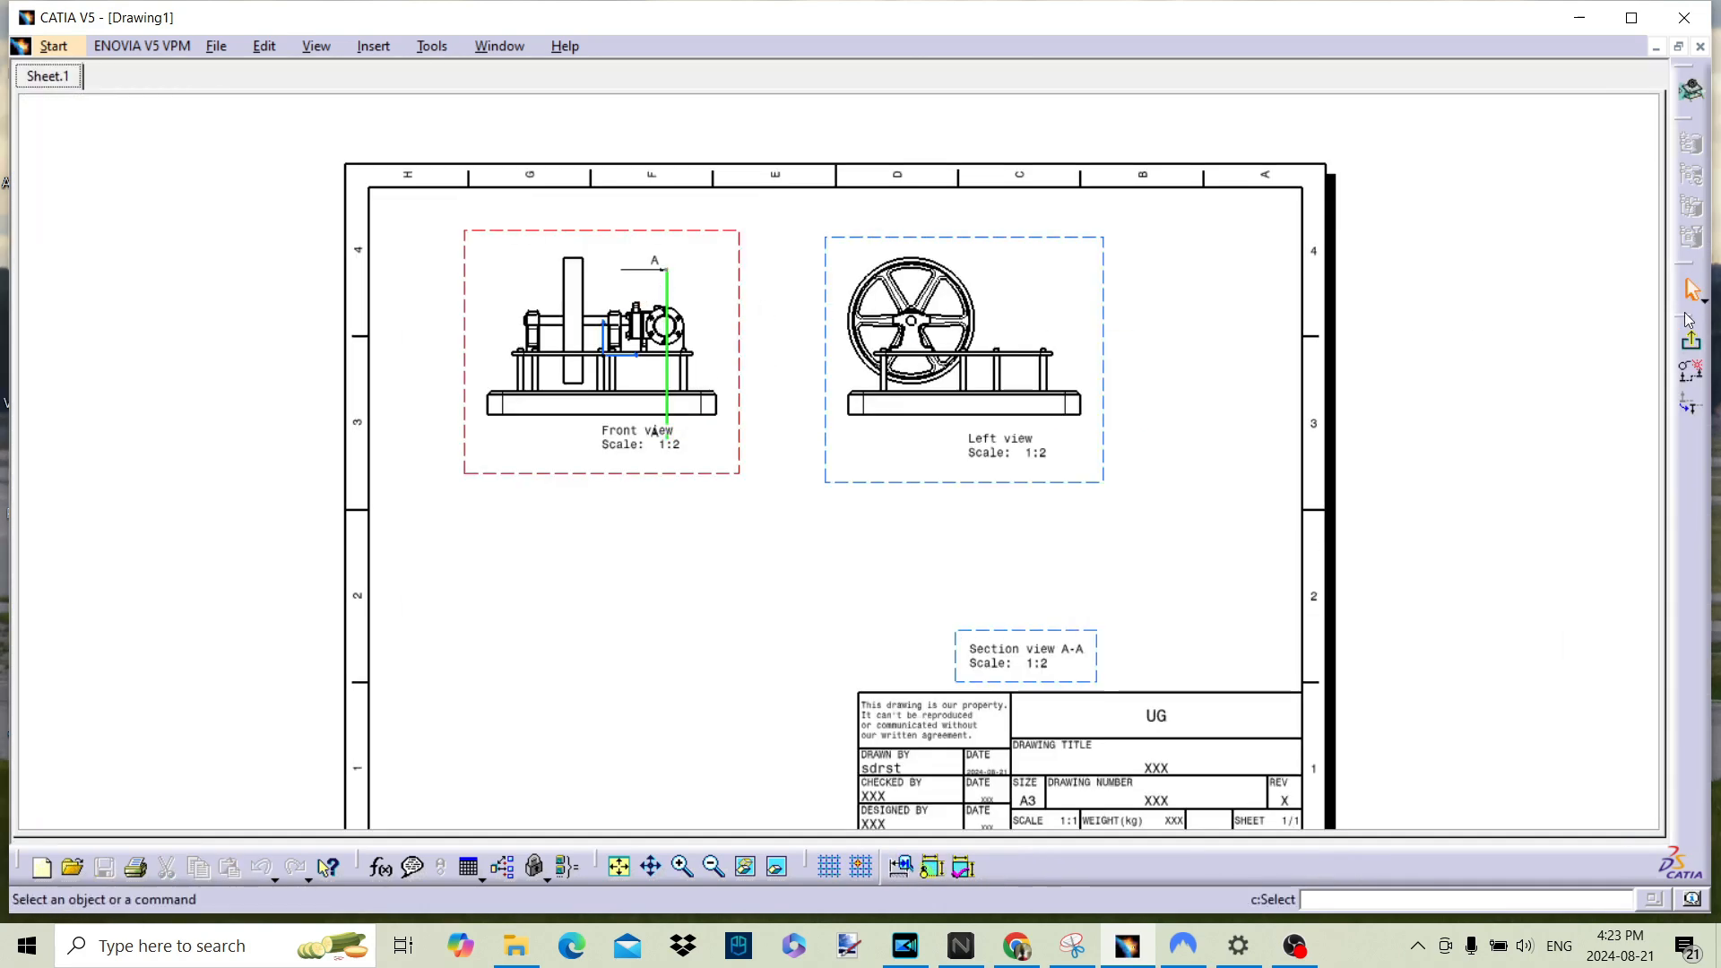
pyautogui.click(1692, 372)
pyautogui.click(550, 247)
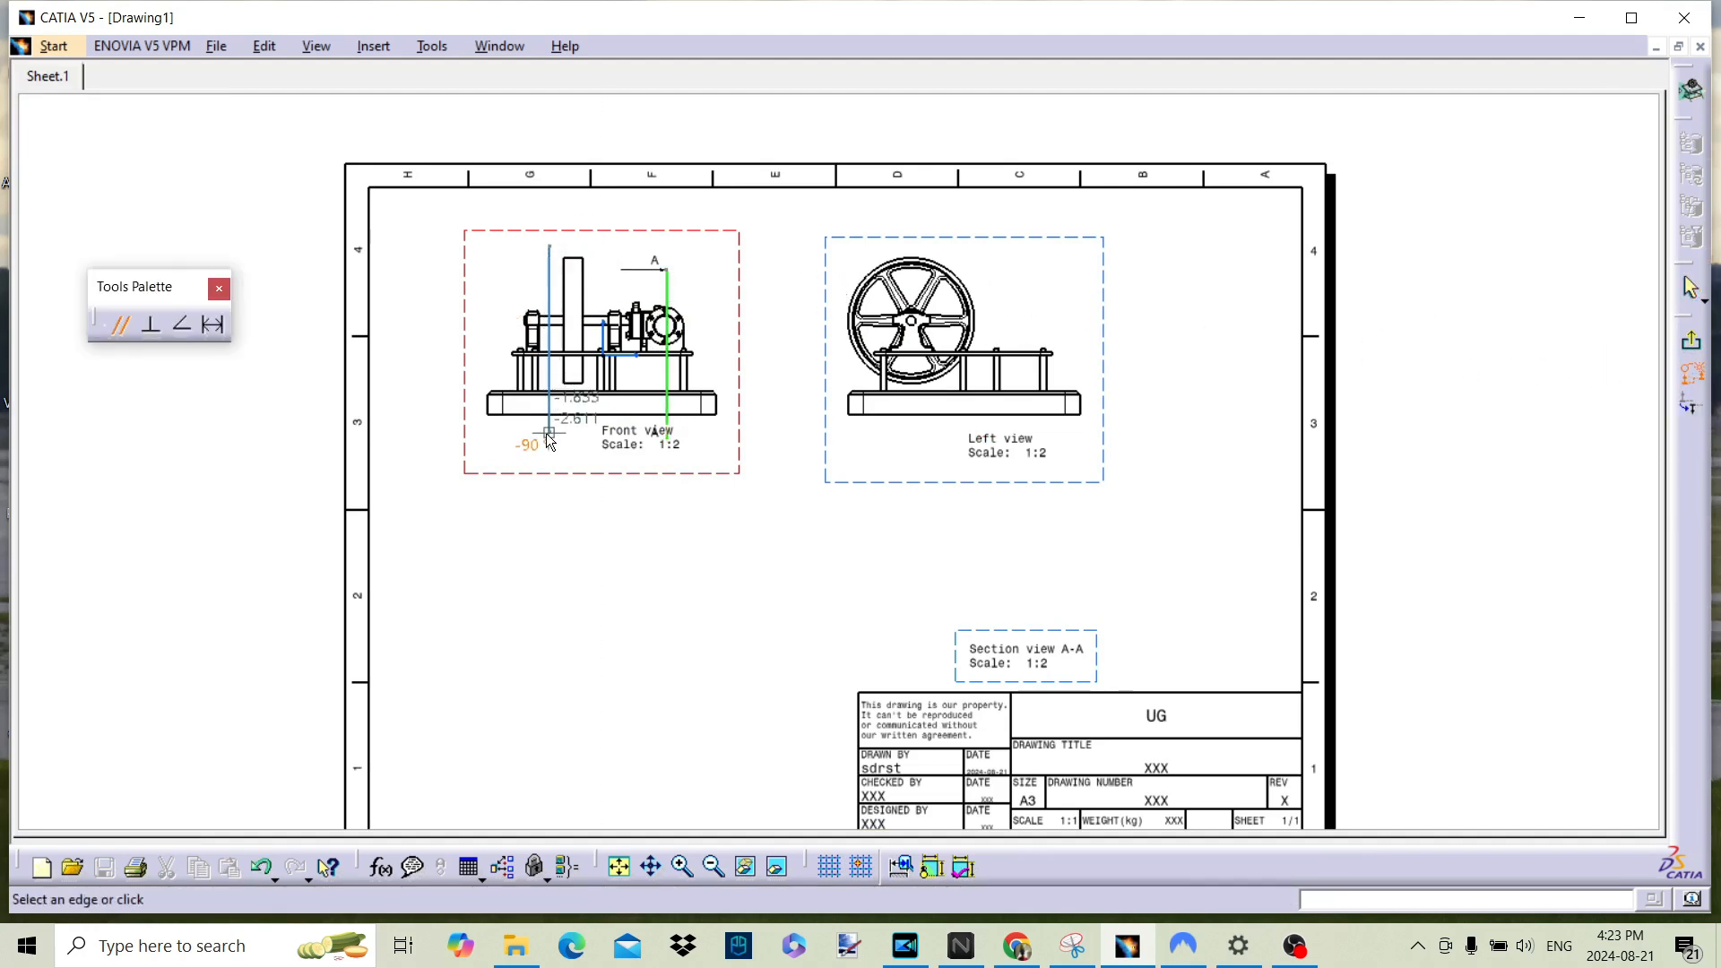
pyautogui.doubleClick(585, 436)
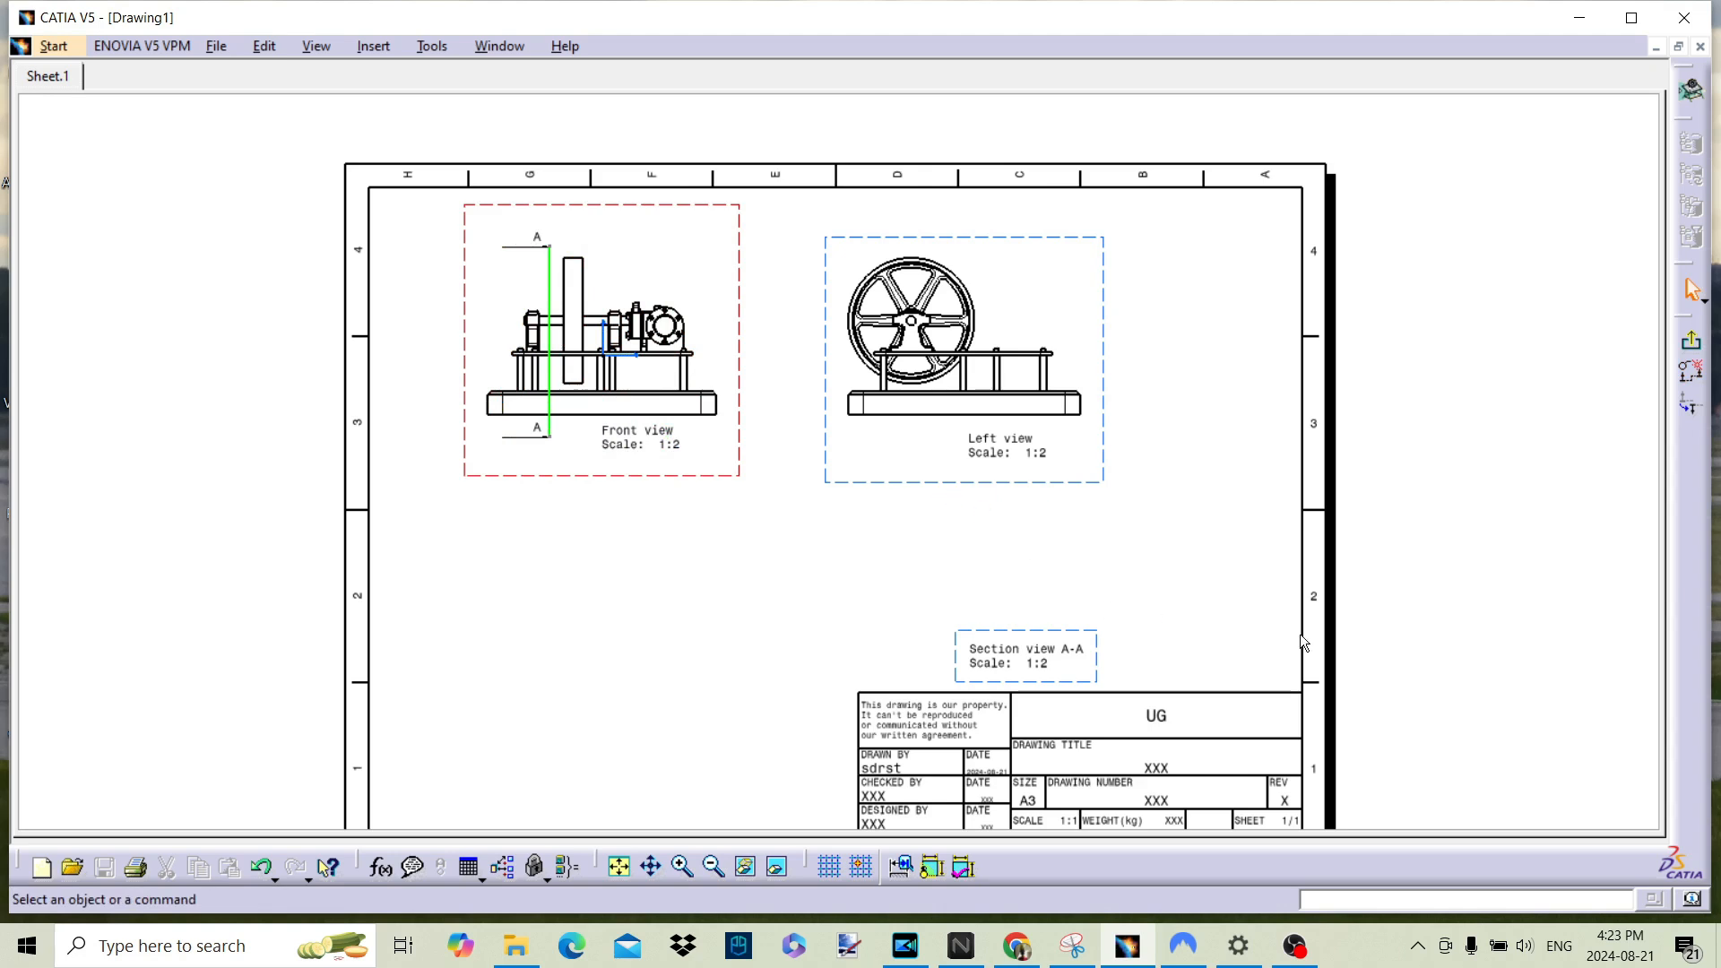
pyautogui.click(1692, 342)
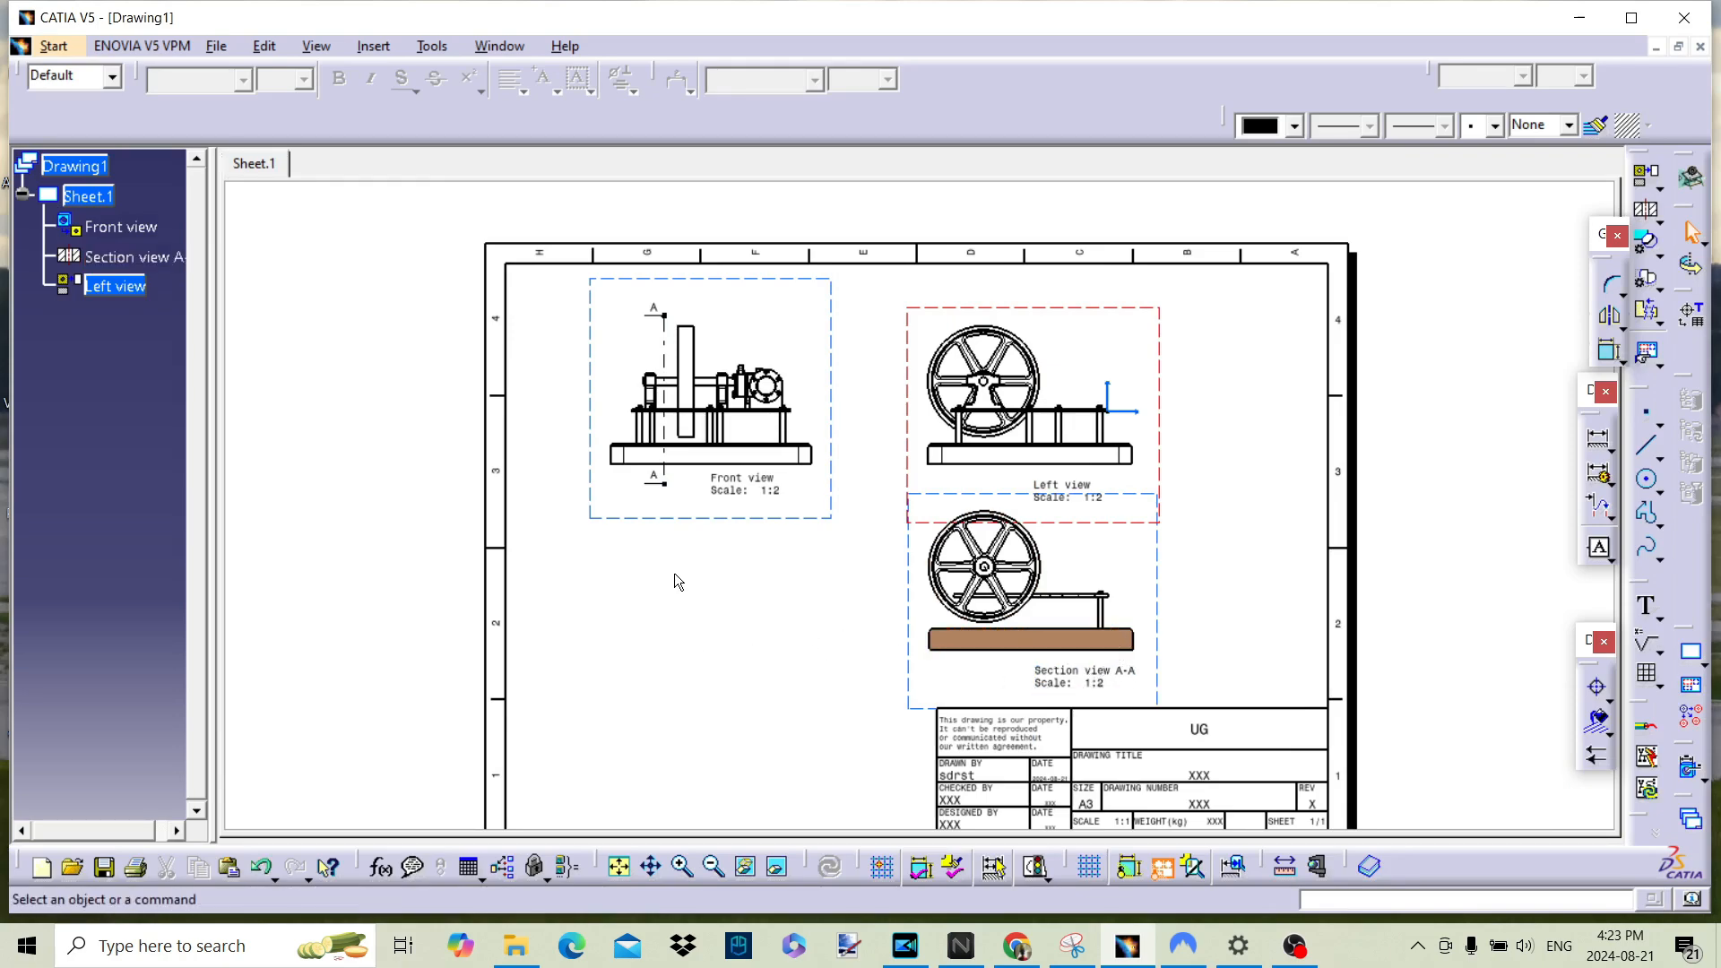
pyautogui.moveTo(832, 602); pyautogui.dragTo(769, 560, button='middle')
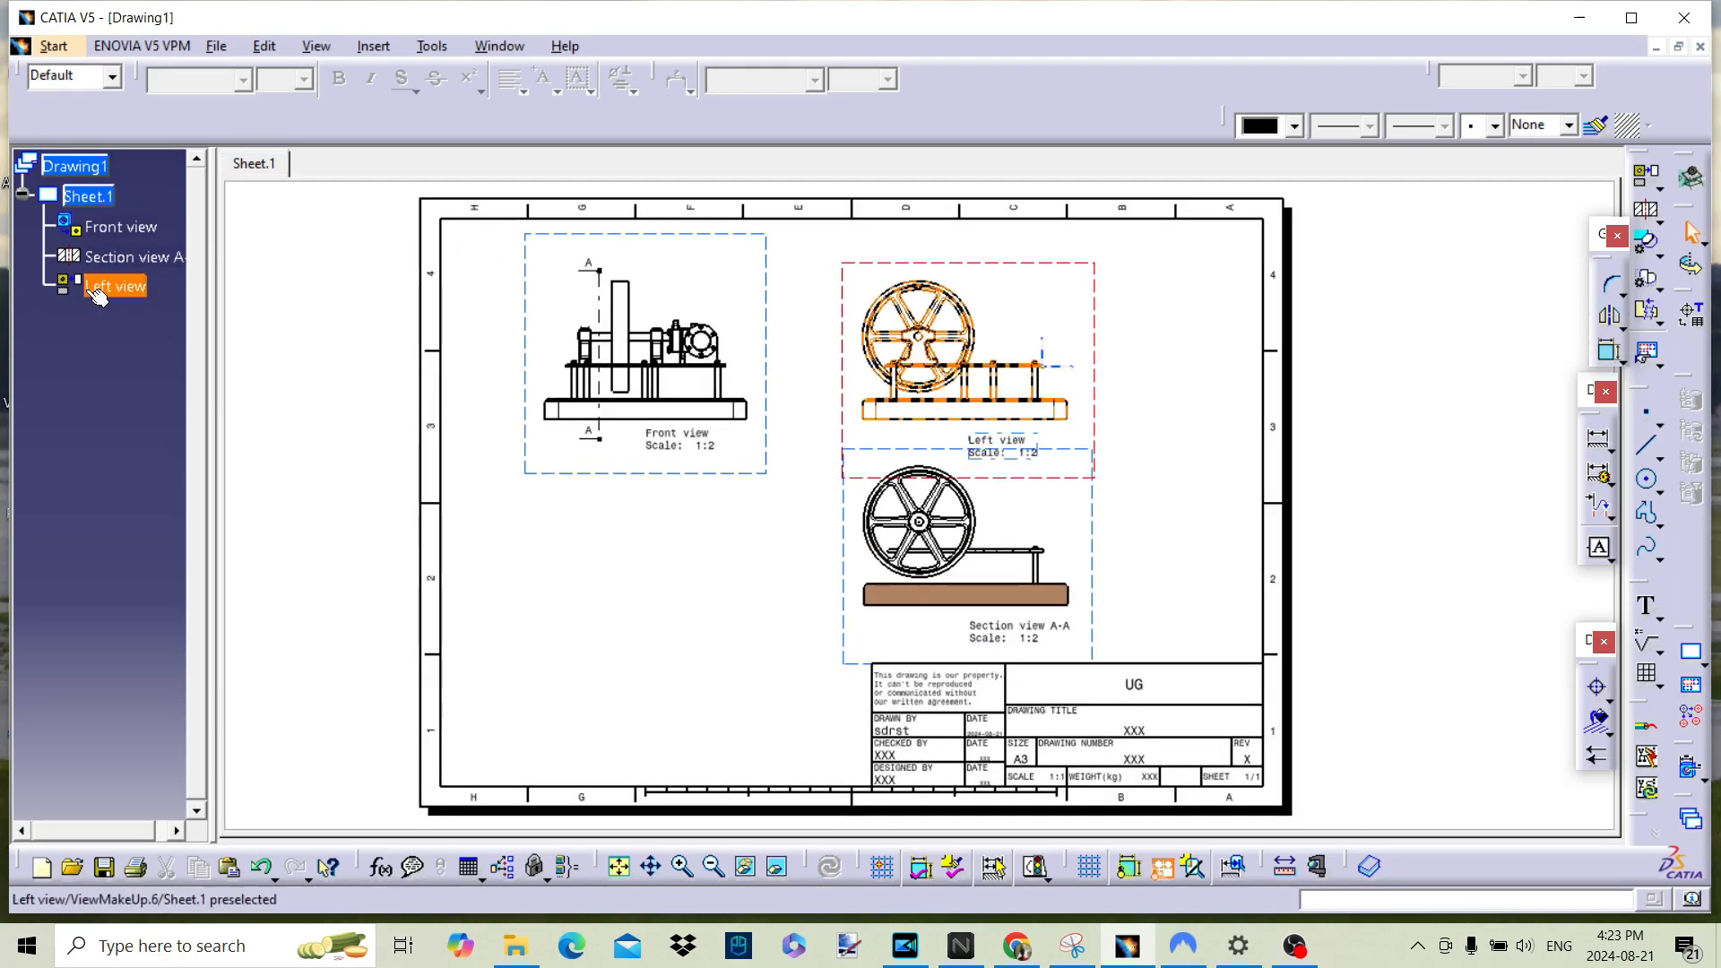